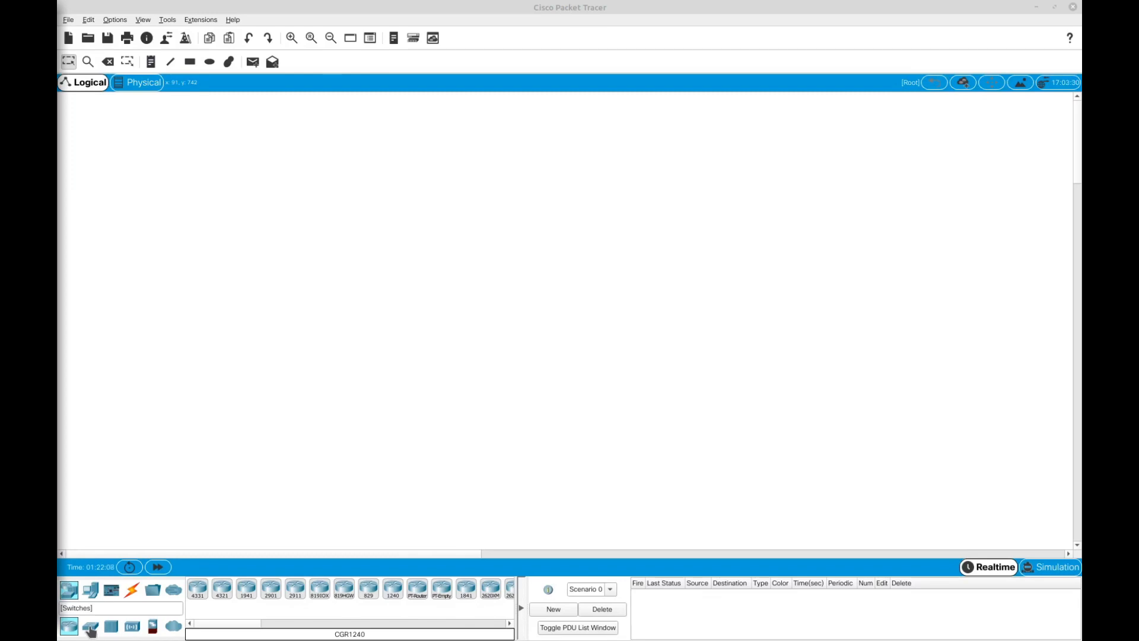
# Add a 2960 switch to the upper part of the empty logical workspace.
pyautogui.click(91, 628)
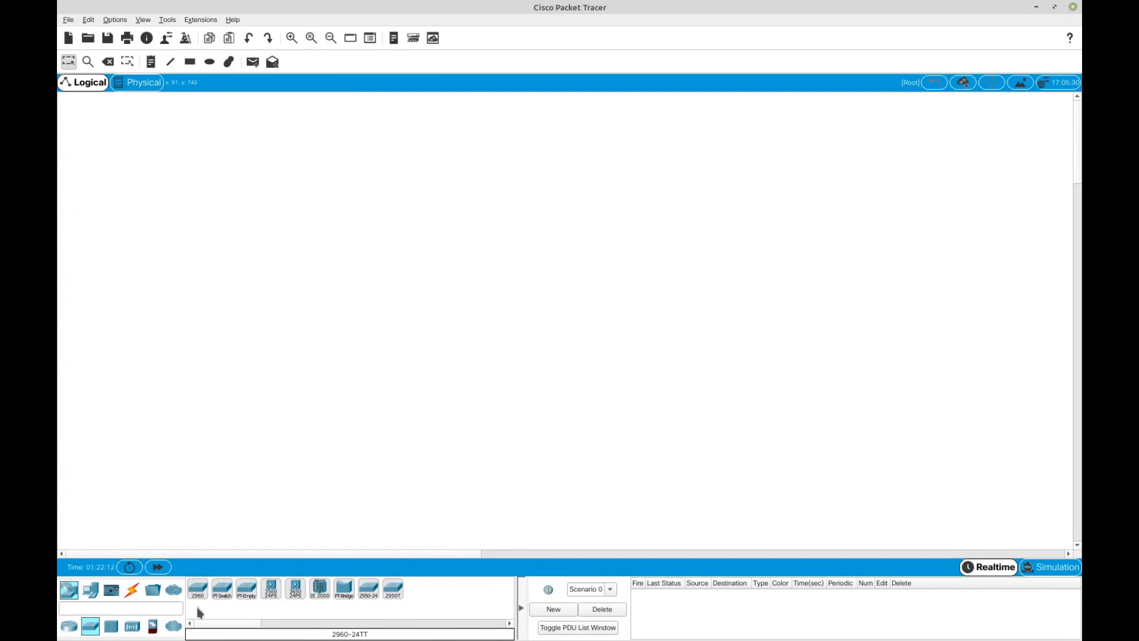
pyautogui.click(197, 596)
pyautogui.click(450, 180)
# Add a PC end device and position it below and to the left of the switch.
pyautogui.click(89, 598)
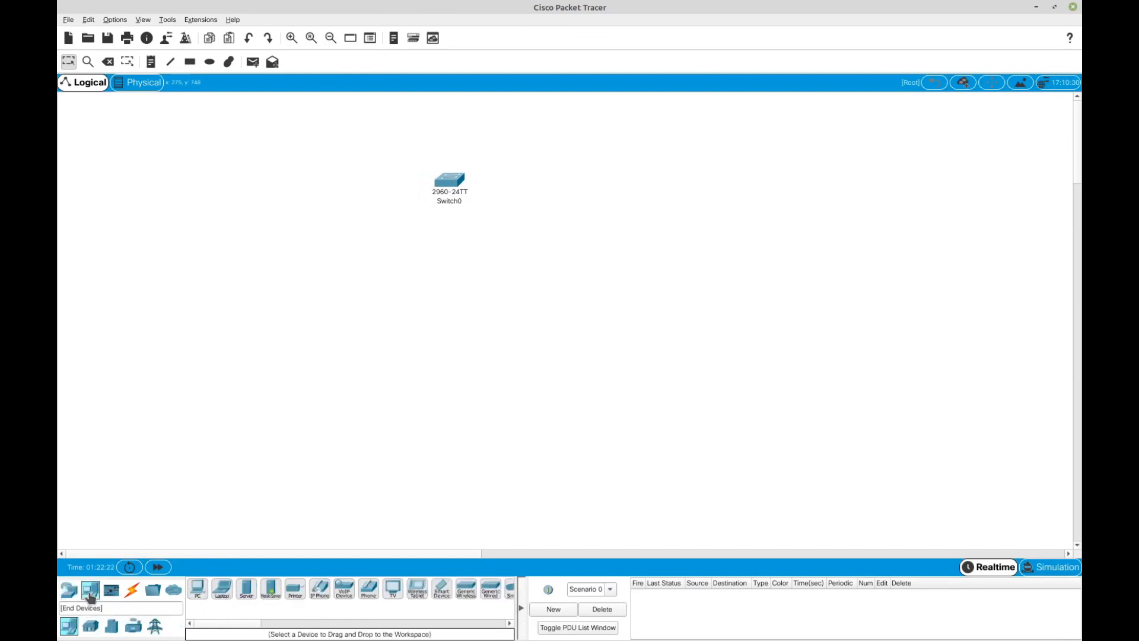
pyautogui.click(198, 594)
pyautogui.click(296, 275)
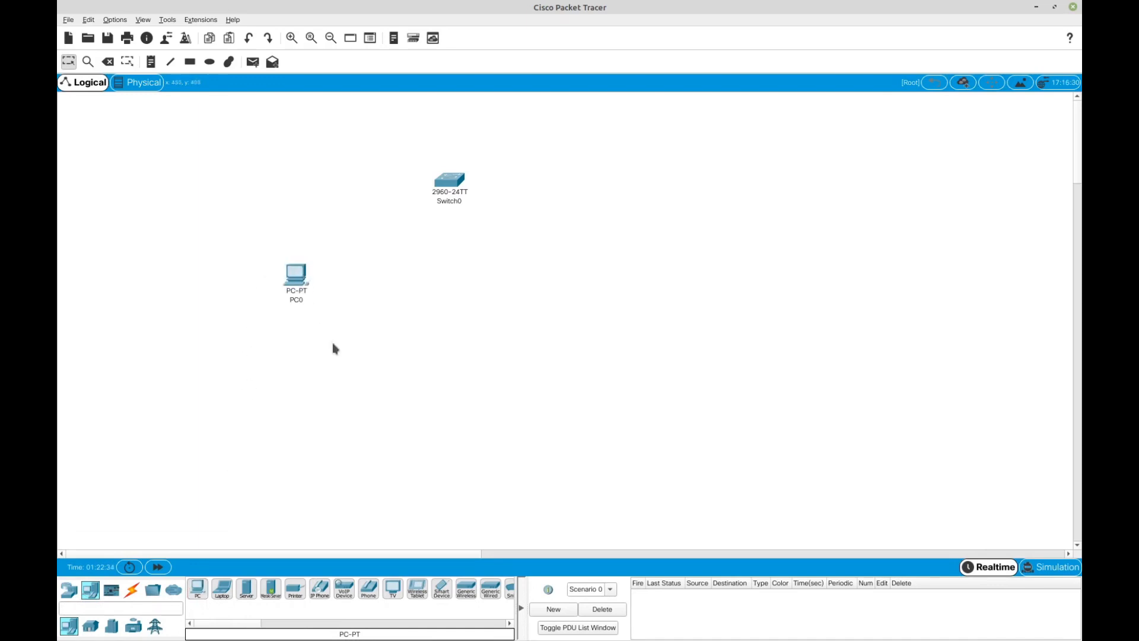
pyautogui.moveTo(300, 276); pyautogui.dragTo(339, 255)
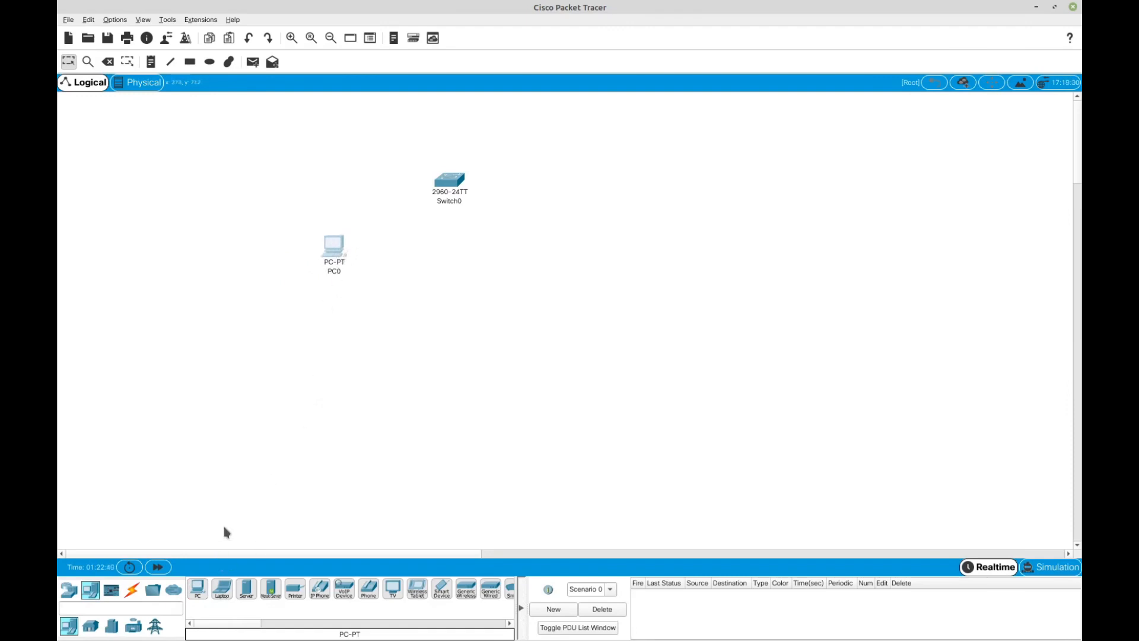
# Add a second PC and arrange the two PCs symmetrically below the switch, one on each side.
pyautogui.click(197, 588)
pyautogui.click(465, 245)
pyautogui.moveTo(480, 250); pyautogui.dragTo(538, 248)
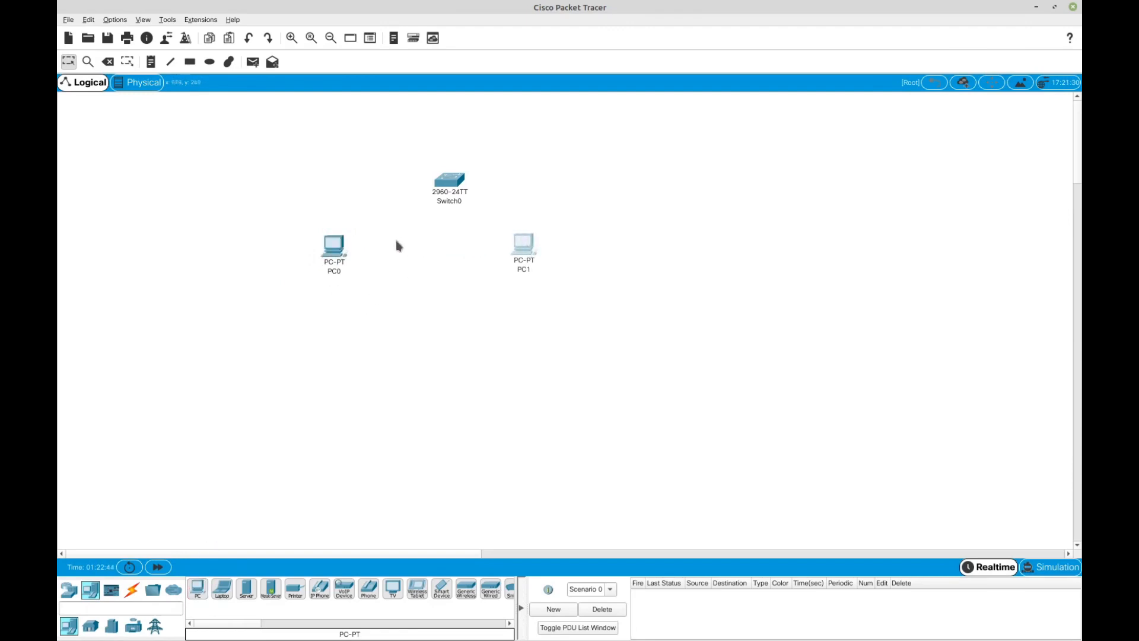
pyautogui.moveTo(336, 256); pyautogui.dragTo(385, 256)
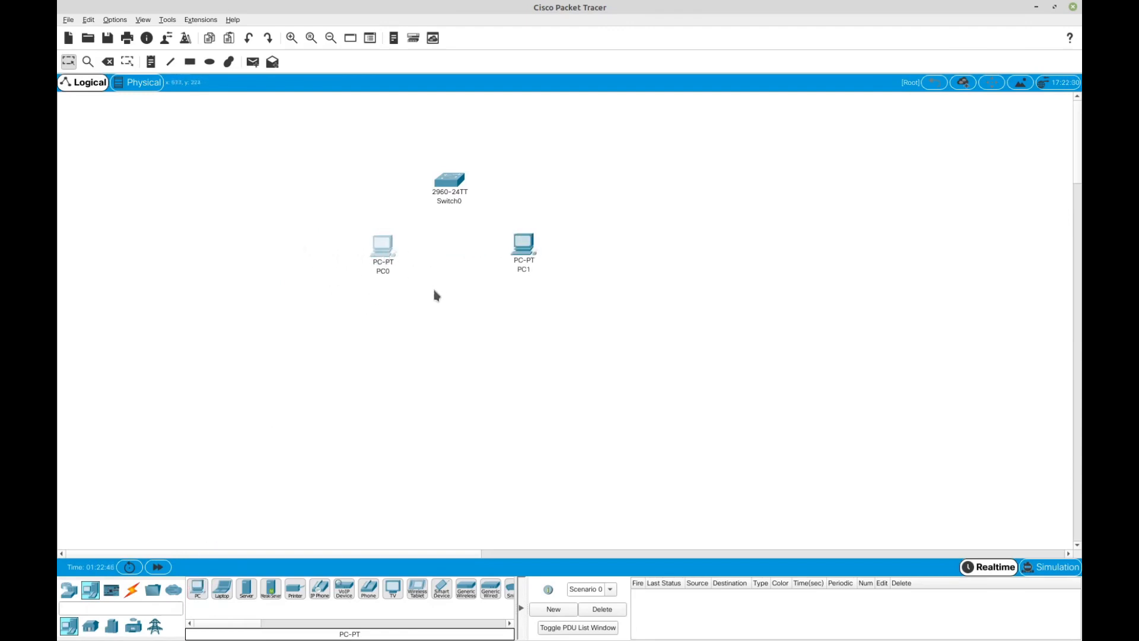
pyautogui.moveTo(526, 247); pyautogui.dragTo(519, 248)
# Connect PC0 and PC1 to the switch, using the automatically chosen connection type for both links.
pyautogui.click(131, 593)
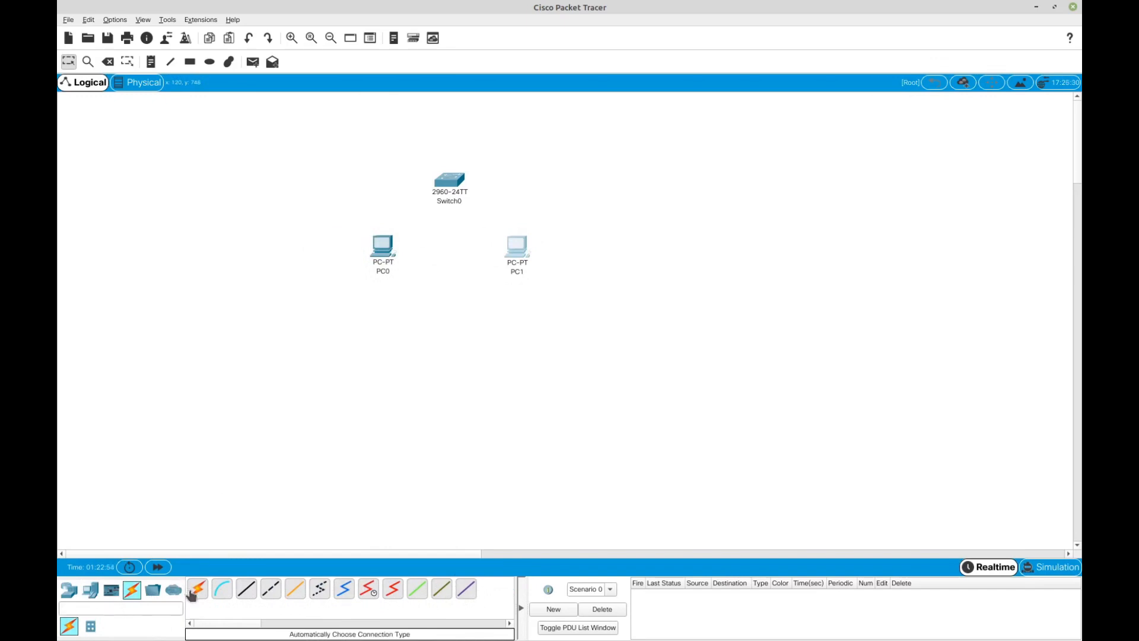
pyautogui.click(199, 592)
pyautogui.click(388, 254)
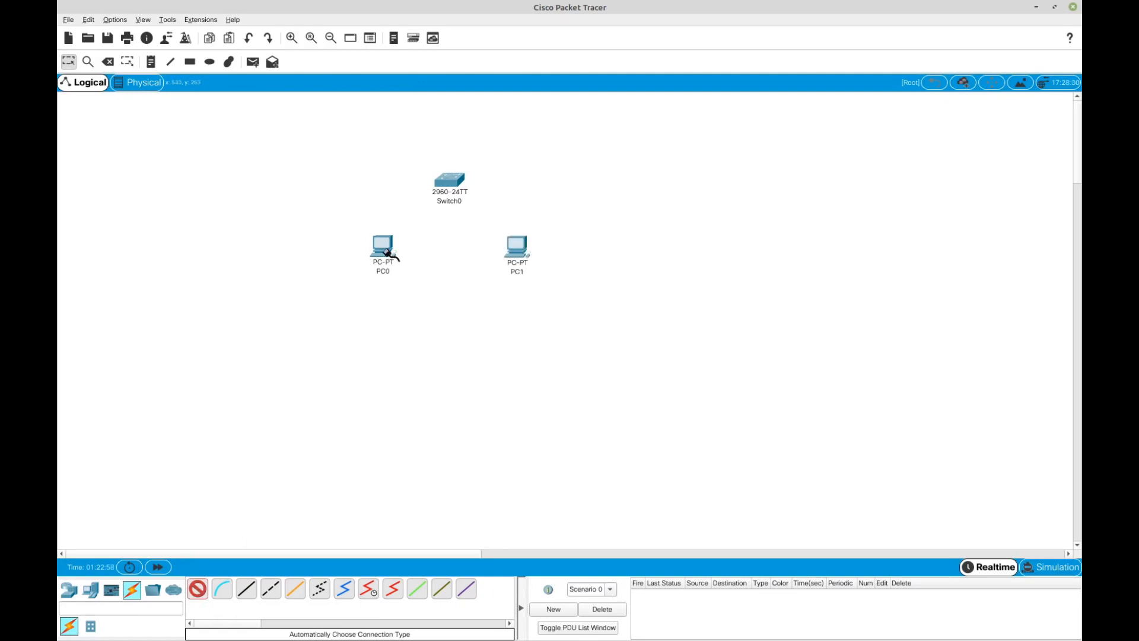
pyautogui.click(442, 188)
pyautogui.click(197, 588)
pyautogui.click(519, 256)
pyautogui.click(454, 186)
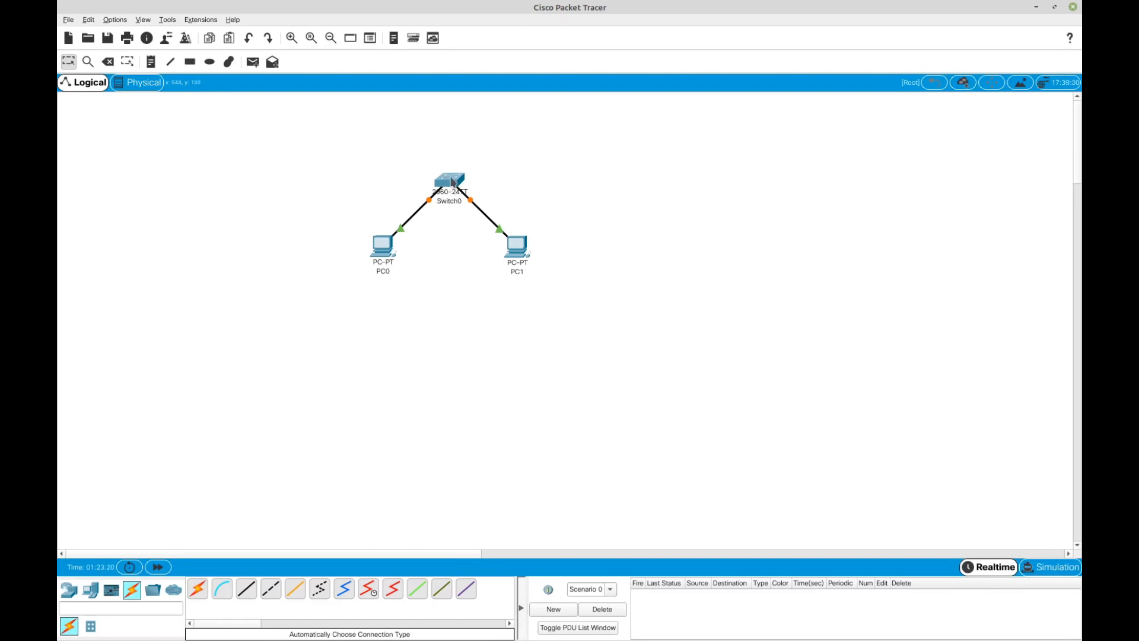
pyautogui.moveTo(452, 182)
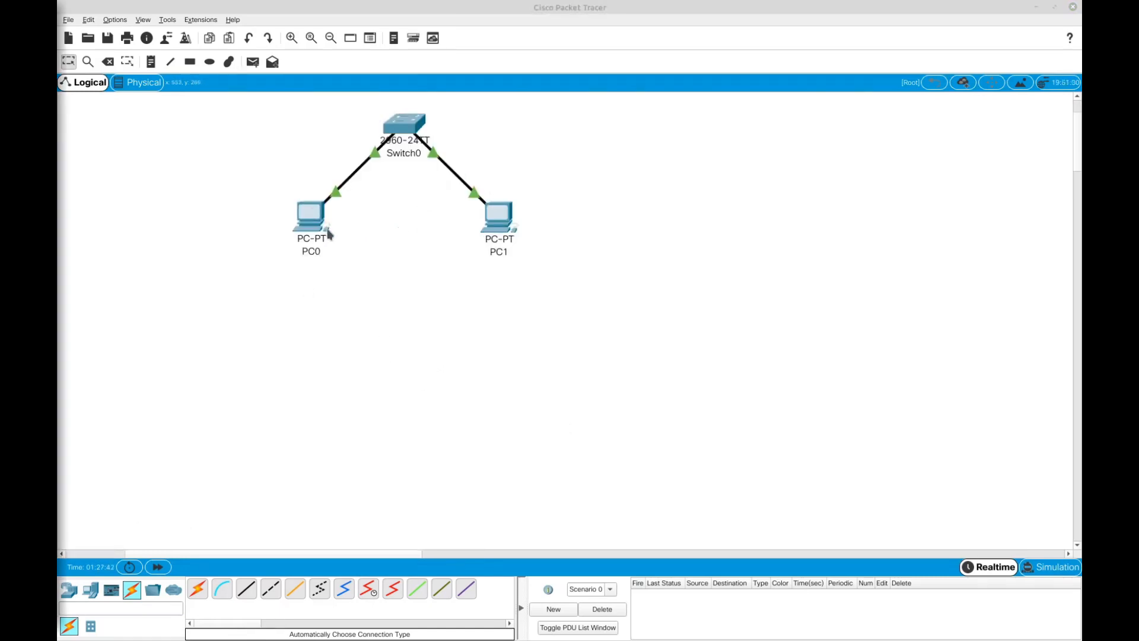
# Give PC0 the static IPv4 address 192.168.2.10 with subnet mask 255.255.255.0 and close its window.
pyautogui.click(314, 222)
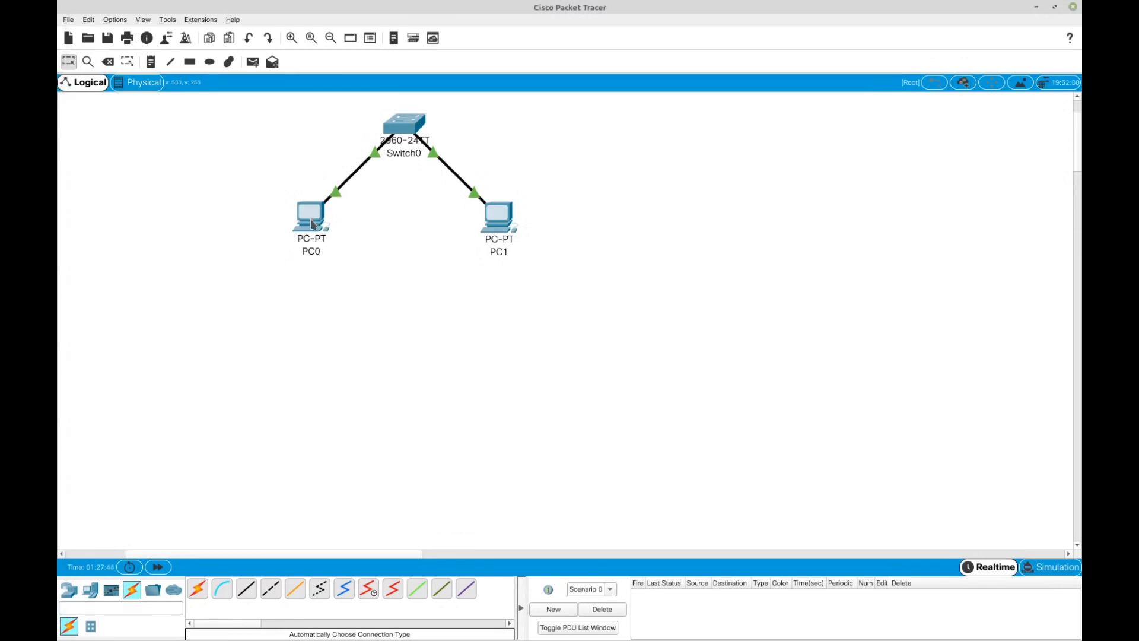
pyautogui.click(321, 239)
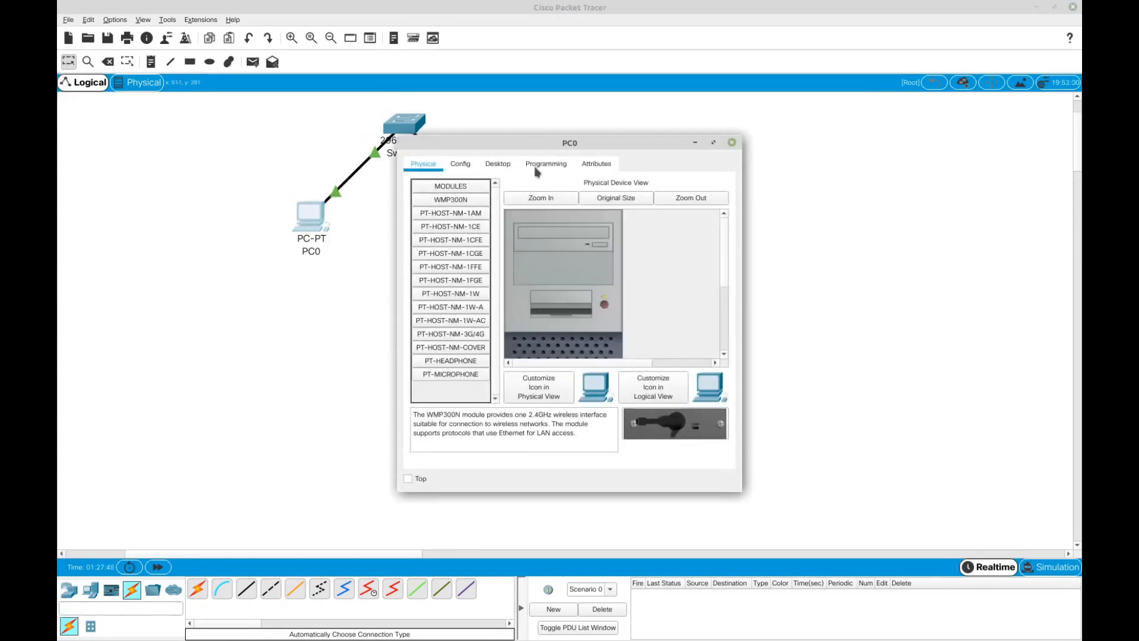
pyautogui.click(498, 169)
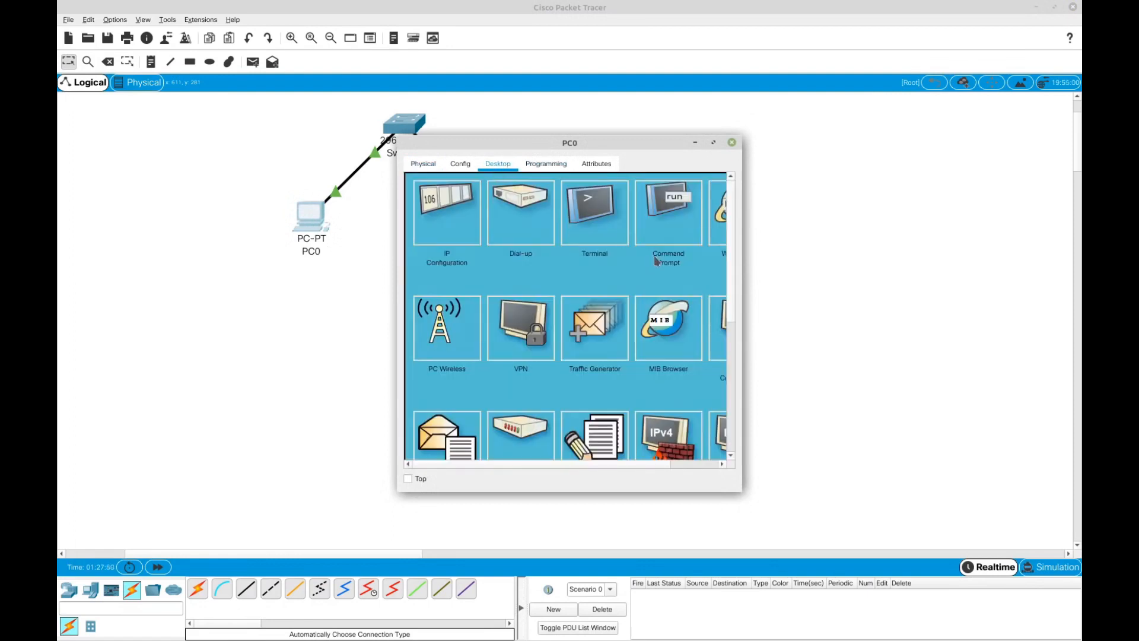
pyautogui.click(454, 234)
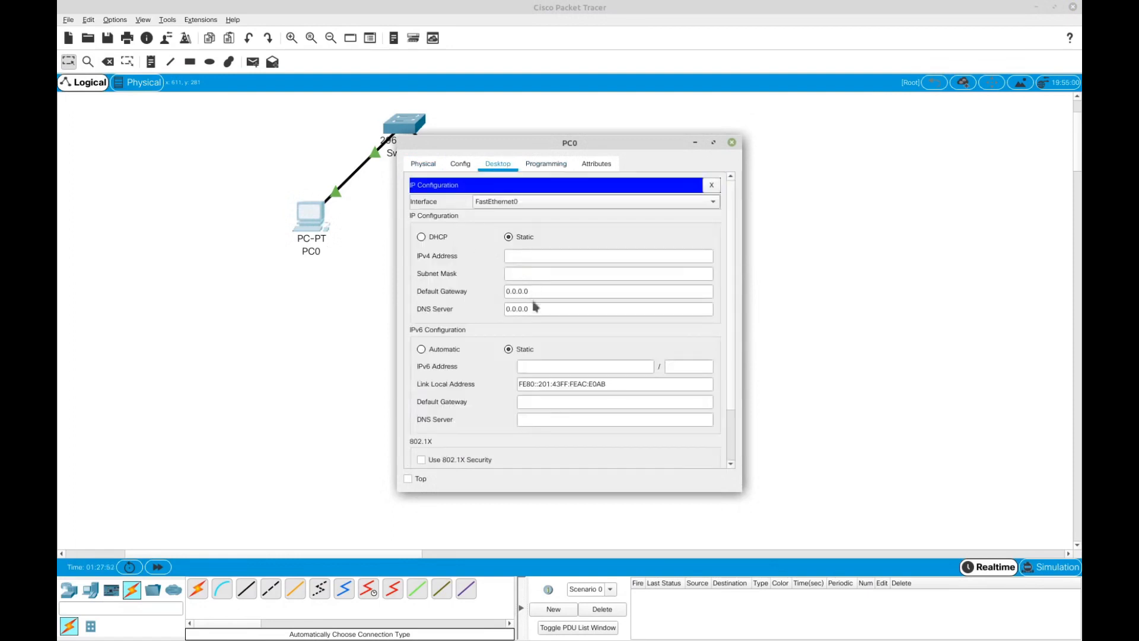
pyautogui.click(513, 256)
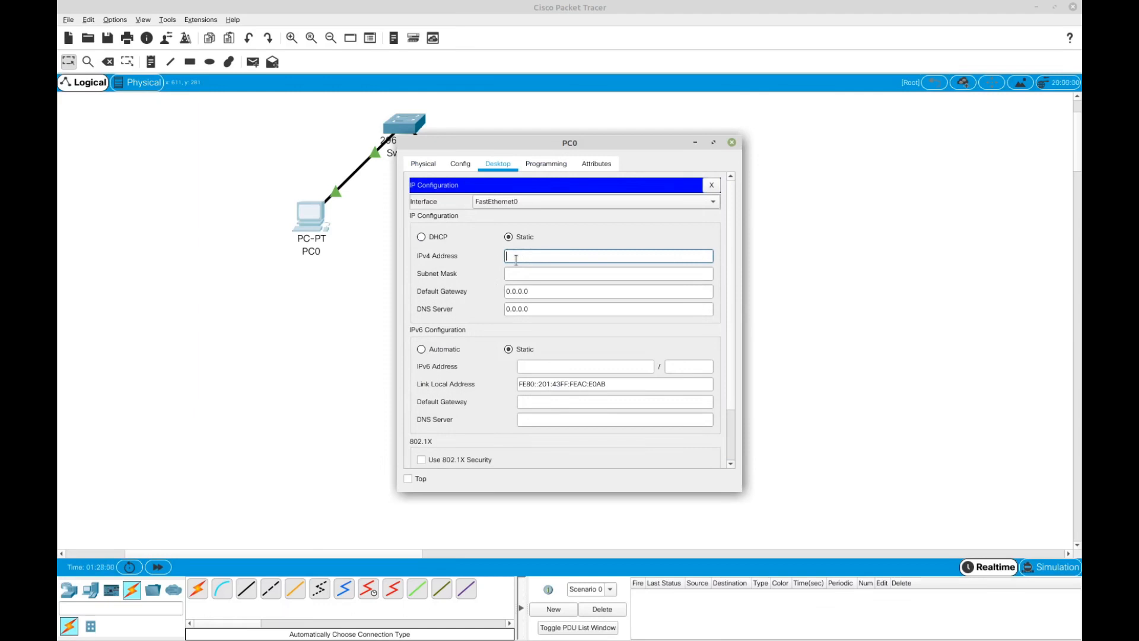
pyautogui.write('192')
pyautogui.write('.168')
pyautogui.write('.2.1')
pyautogui.write('10')
pyautogui.click(508, 273)
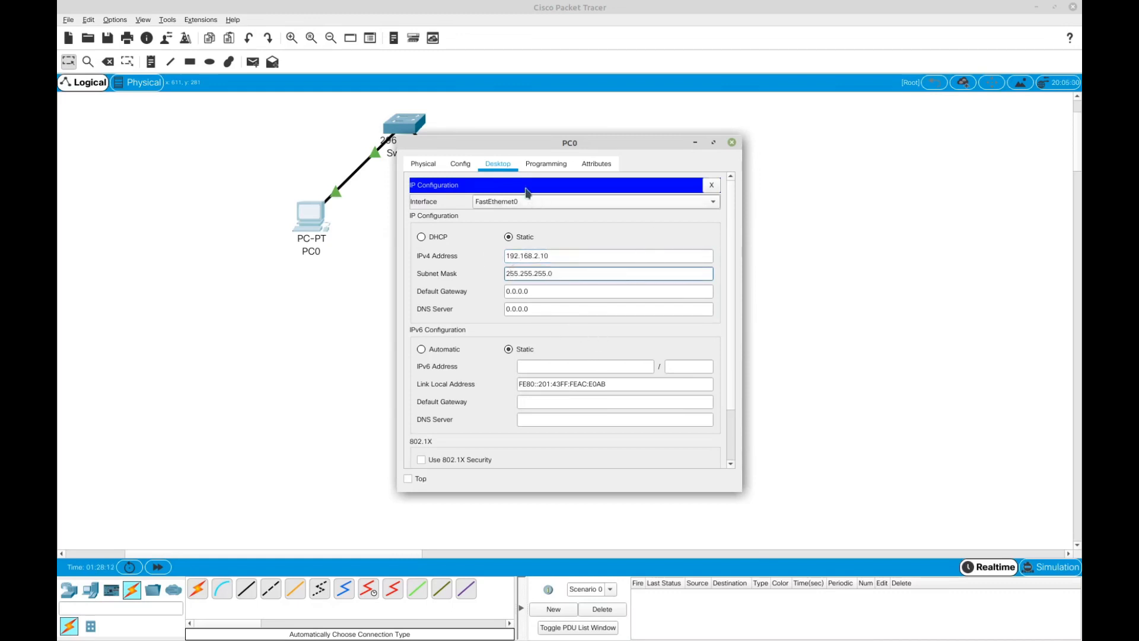
pyautogui.click(733, 142)
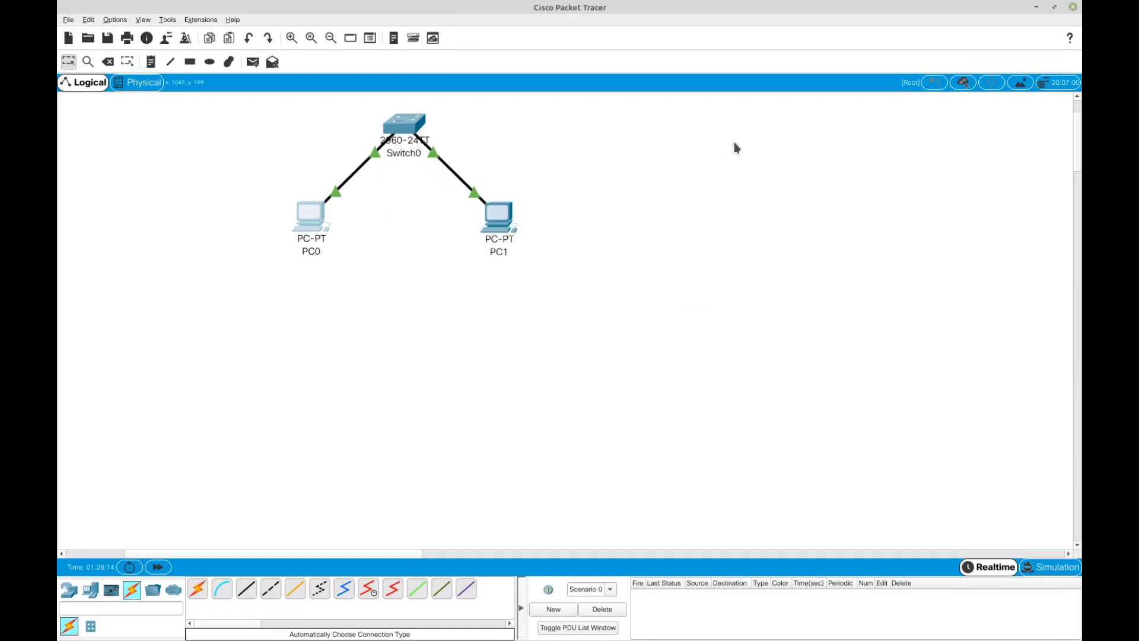
# Give PC1 the static IPv4 address 192.168.2.20 with subnet mask 255.255.255.0 and close its window.
pyautogui.click(511, 242)
pyautogui.click(497, 164)
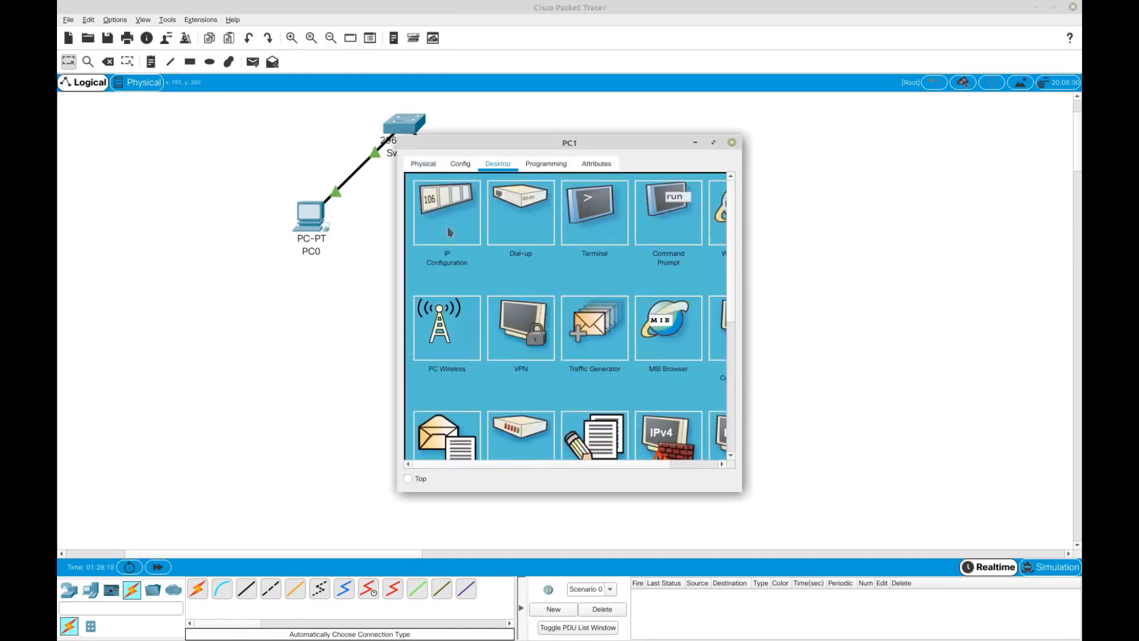
pyautogui.click(449, 232)
pyautogui.click(522, 256)
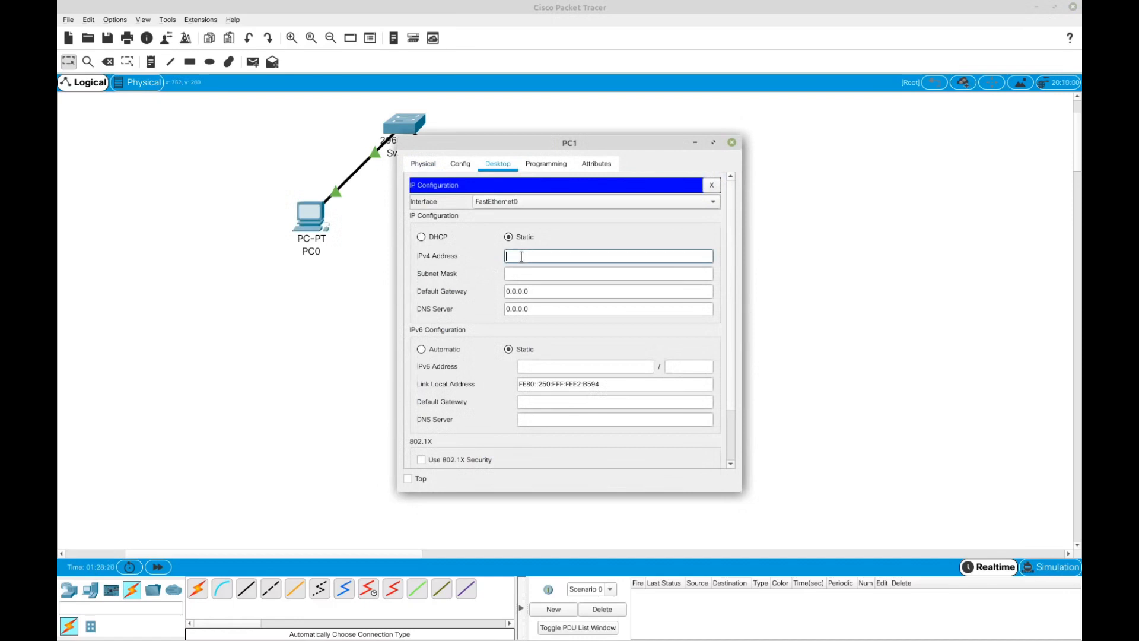
pyautogui.write('192.168.2.')
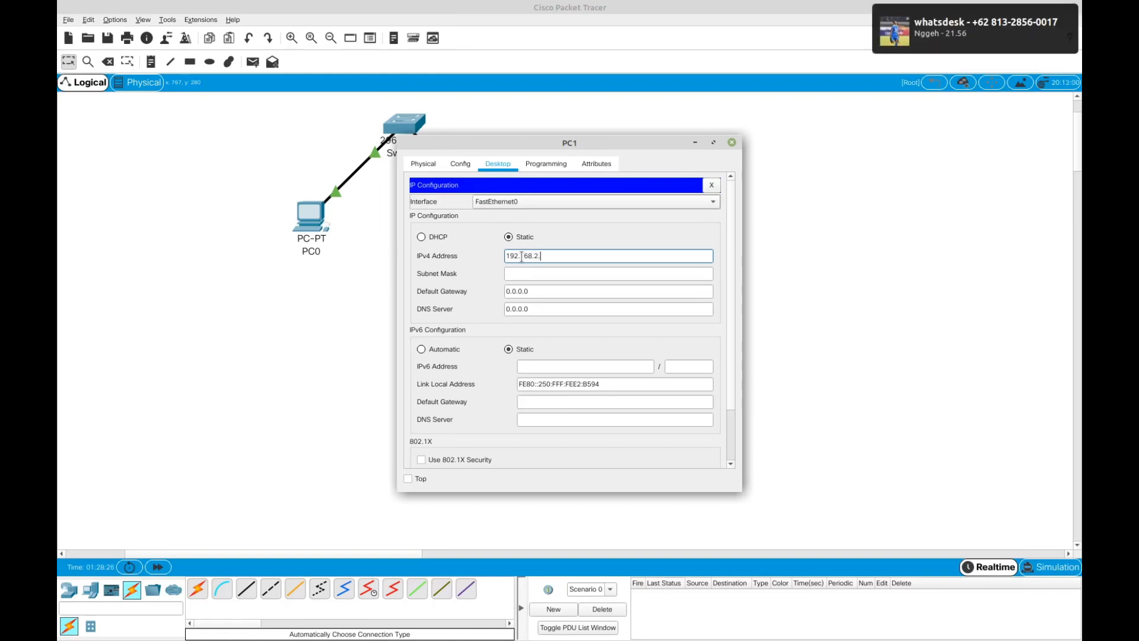
pyautogui.write('20')
pyautogui.click(538, 273)
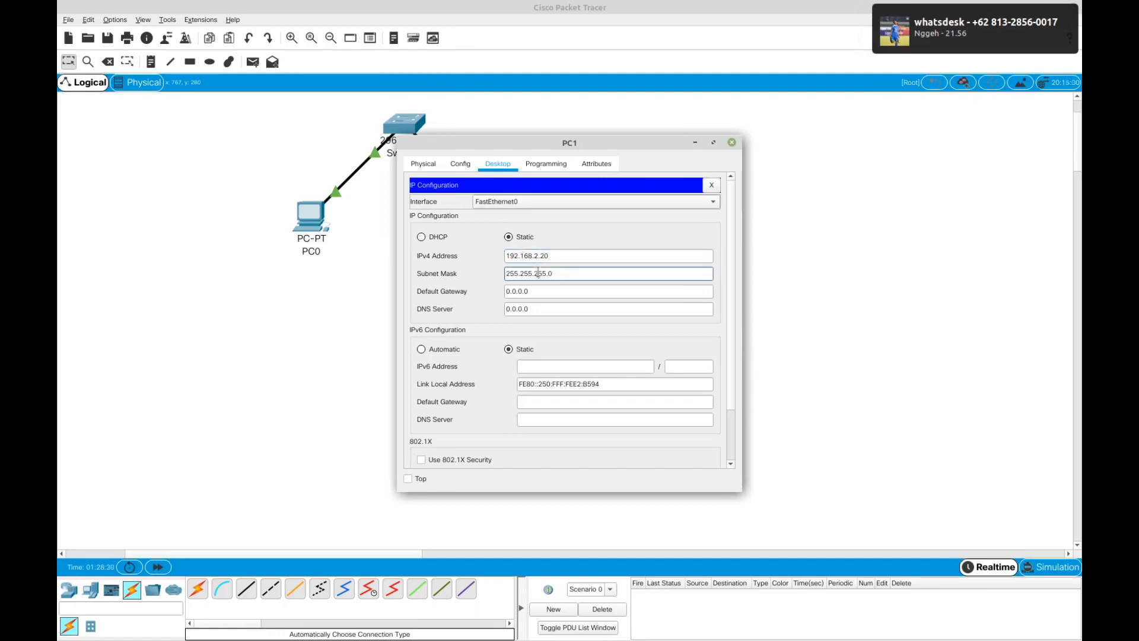
pyautogui.click(732, 143)
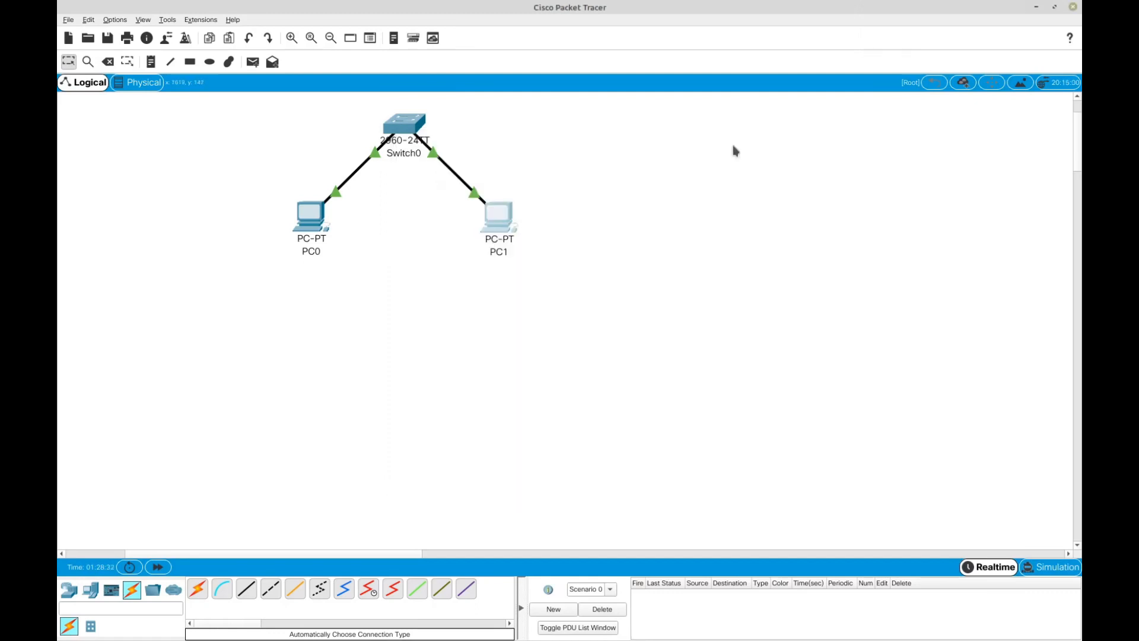
# Open the Command Prompt on PC0 and move its window aside so PC1 can be reached.
pyautogui.click(314, 224)
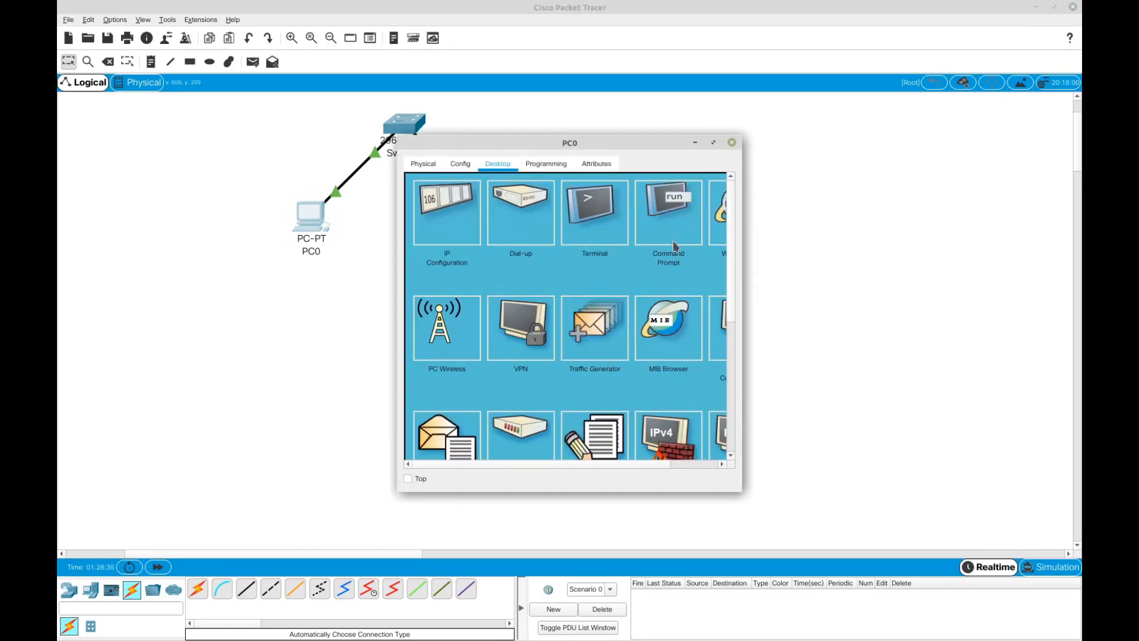
pyautogui.click(674, 247)
pyautogui.moveTo(583, 143); pyautogui.dragTo(330, 185)
pyautogui.moveTo(405, 188); pyautogui.dragTo(371, 163)
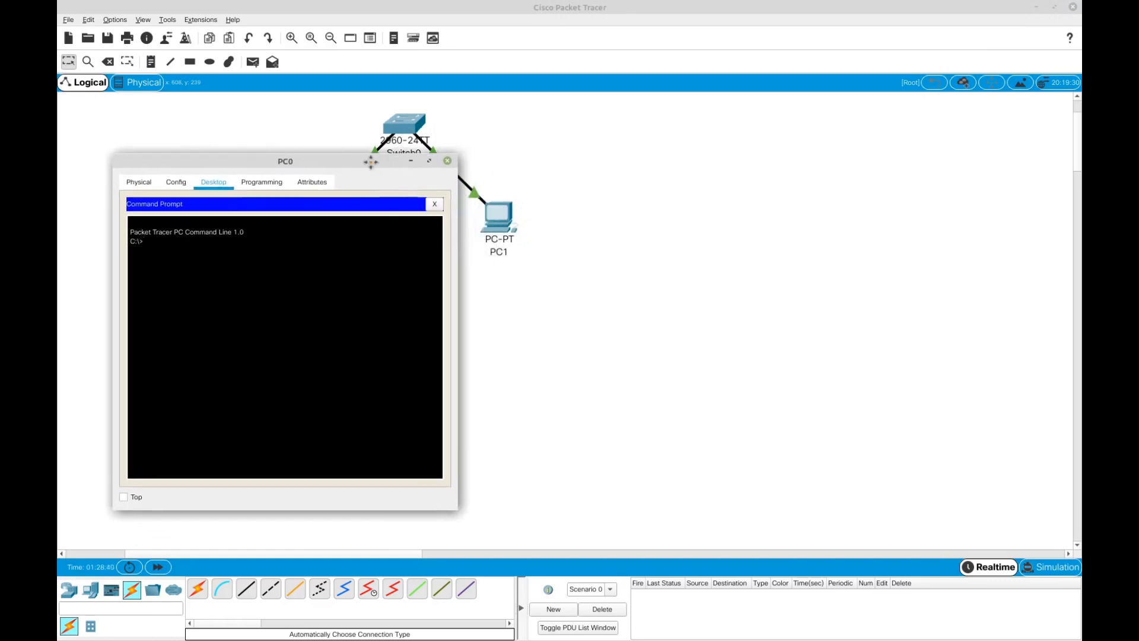
# Open the Command Prompt on PC1 and move its window clear of the topology.
pyautogui.click(511, 228)
pyautogui.click(657, 214)
pyautogui.moveTo(584, 147); pyautogui.dragTo(825, 131)
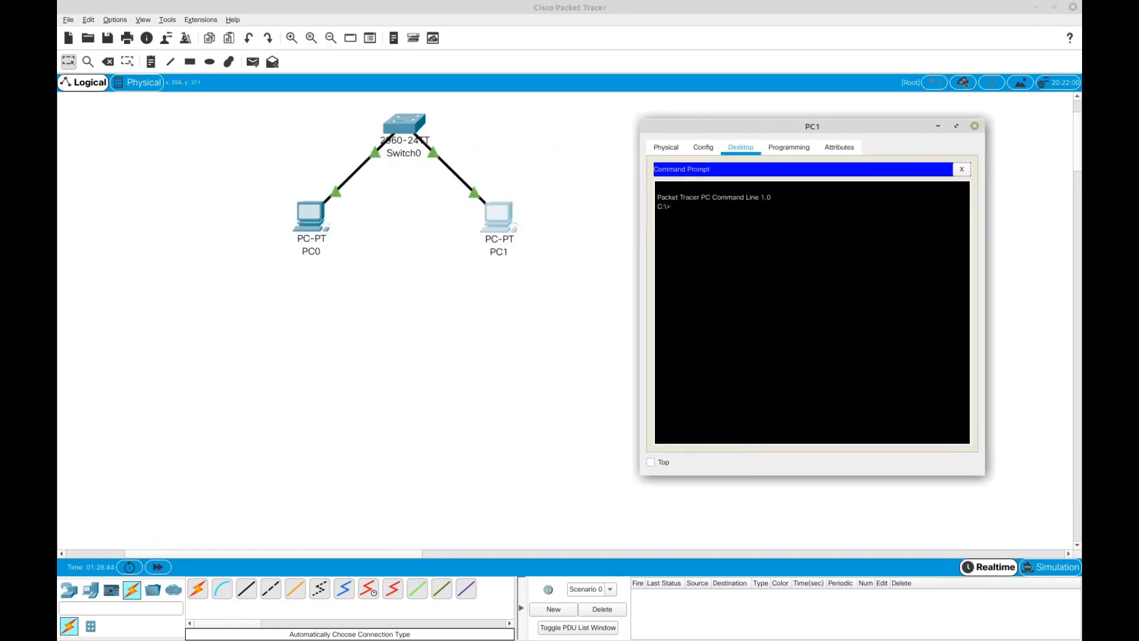
# Bring PC0's window back up and line it up side by side with PC1's window.
pyautogui.click(310, 217)
pyautogui.moveTo(340, 168); pyautogui.dragTo(297, 42)
pyautogui.moveTo(817, 134); pyautogui.dragTo(663, 44)
# Start a continuous ping from PC0 to PC1 with the command ping -t 192.168.2.20.
pyautogui.click(143, 129)
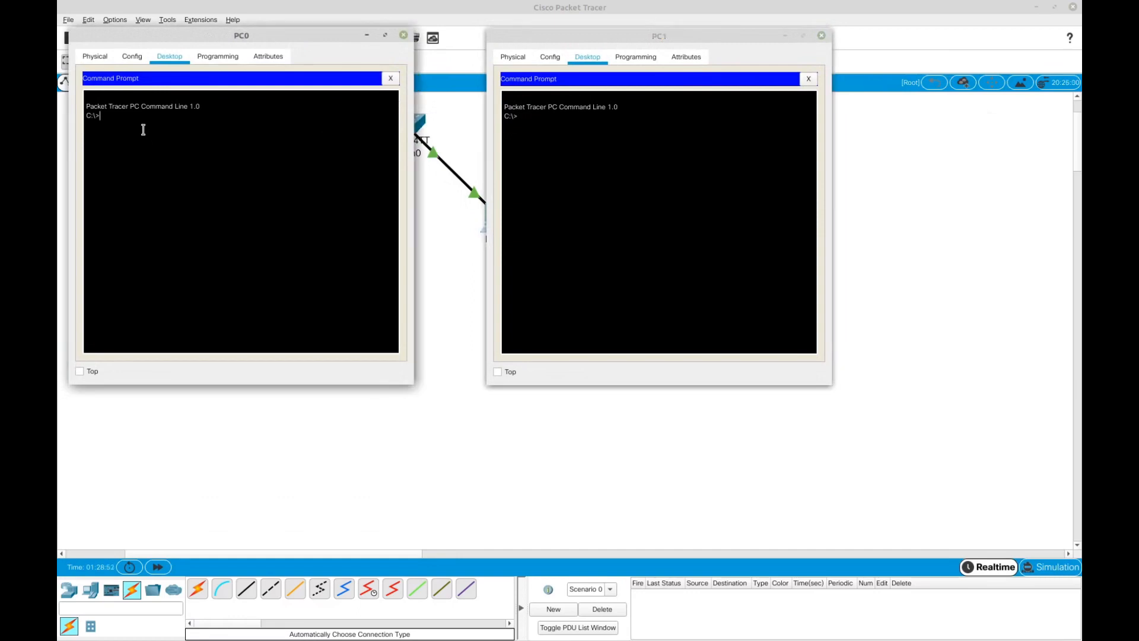
pyautogui.write('ping -t')
pyautogui.write('192.168.2.20')
pyautogui.press('Return')
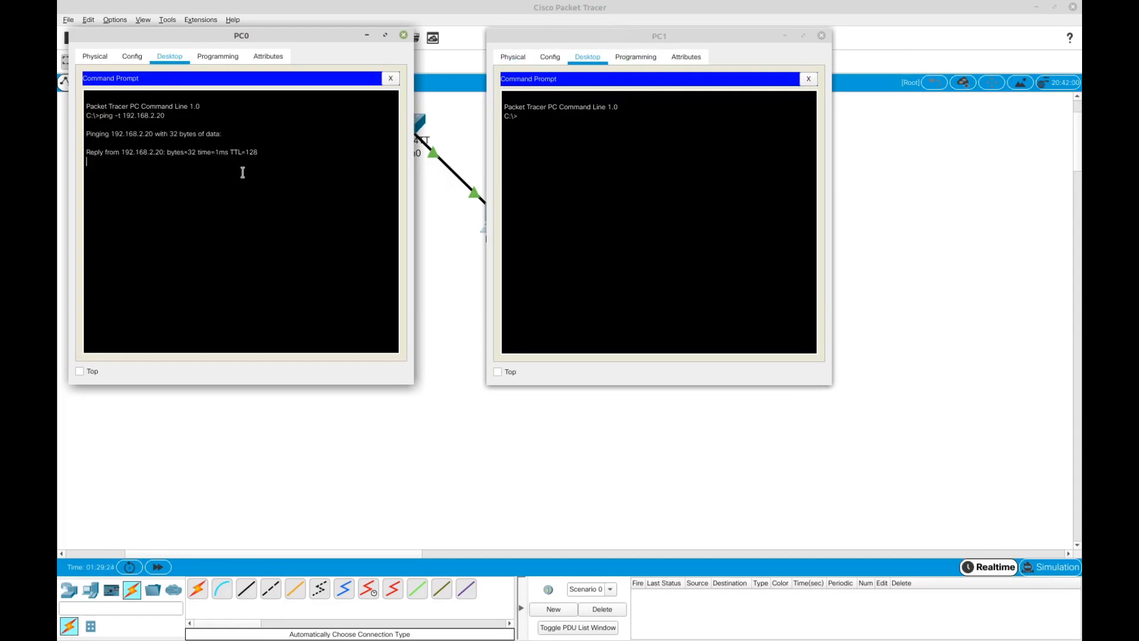
# Start a continuous ping from PC1 to PC0 with the command ping -t 192.168.2.10.
pyautogui.click(551, 129)
pyautogui.write('ping')
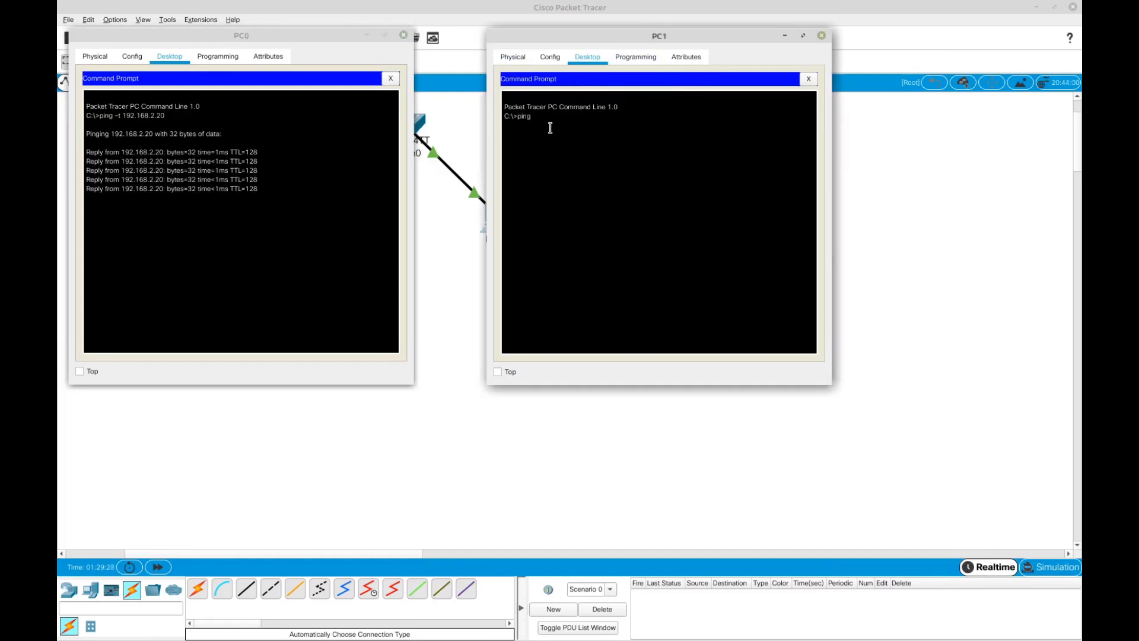
pyautogui.write(' 192.168')
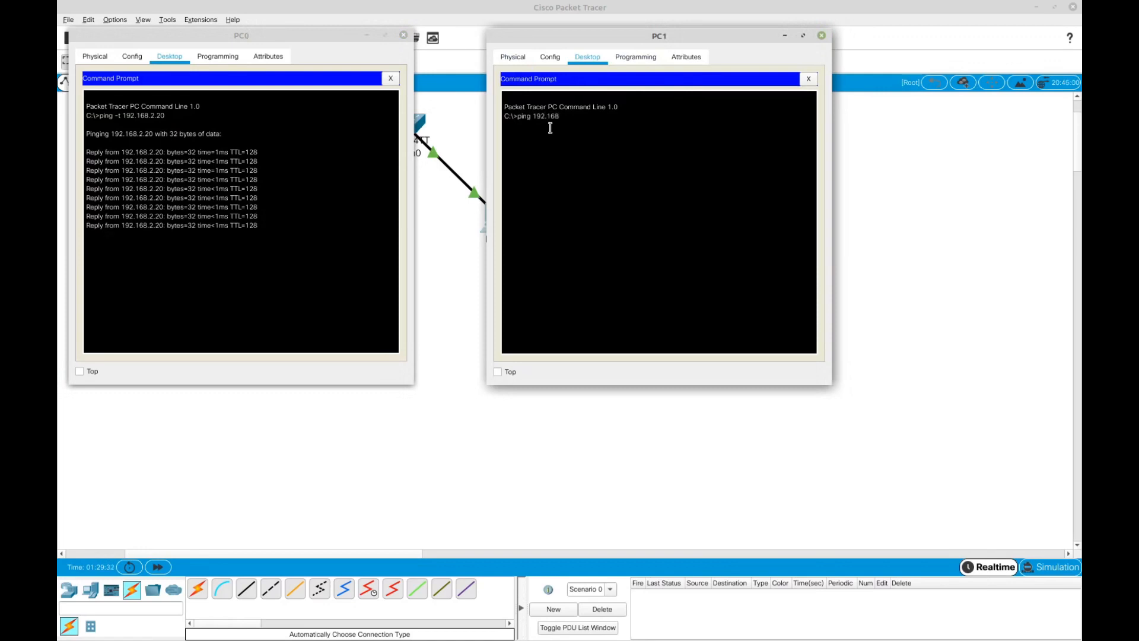
pyautogui.write('.2.10')
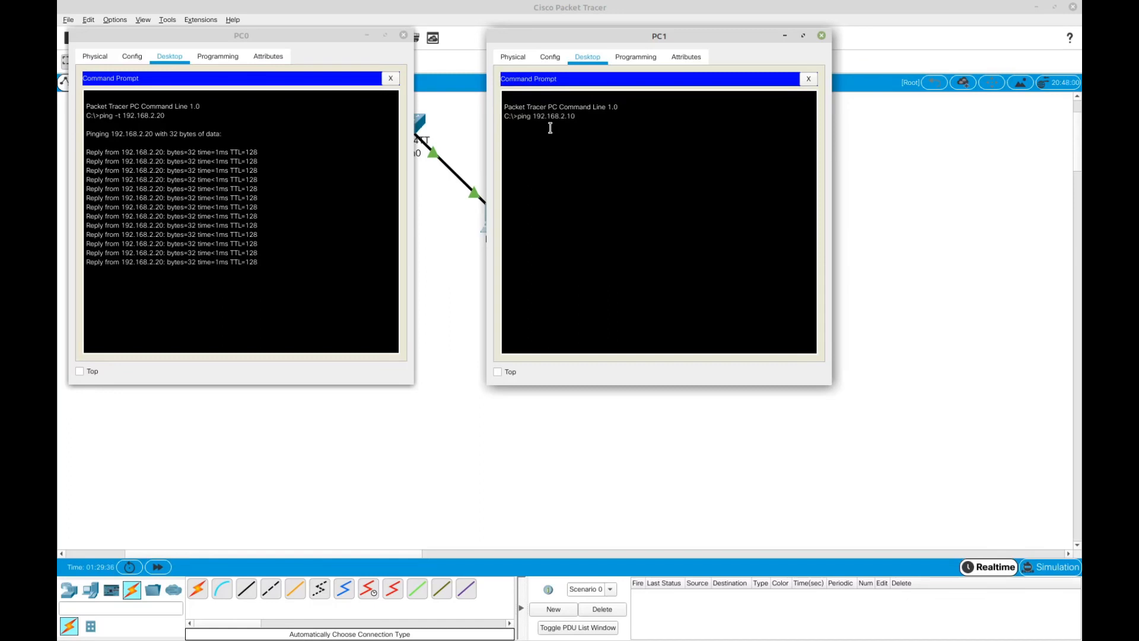
pyautogui.press('Left')
pyautogui.press('Left')
pyautogui.press('Left')
pyautogui.press('Left')
pyautogui.press('Left')
pyautogui.press('Left')
pyautogui.press('Left')
pyautogui.press('Left')
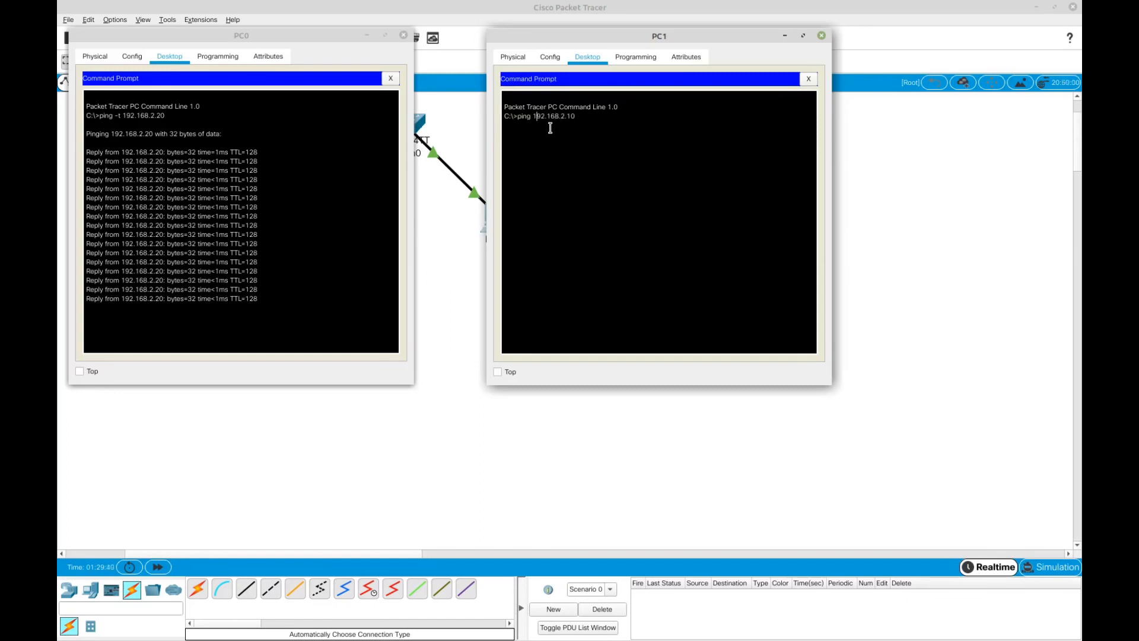
pyautogui.press('Left')
pyautogui.write('-t')
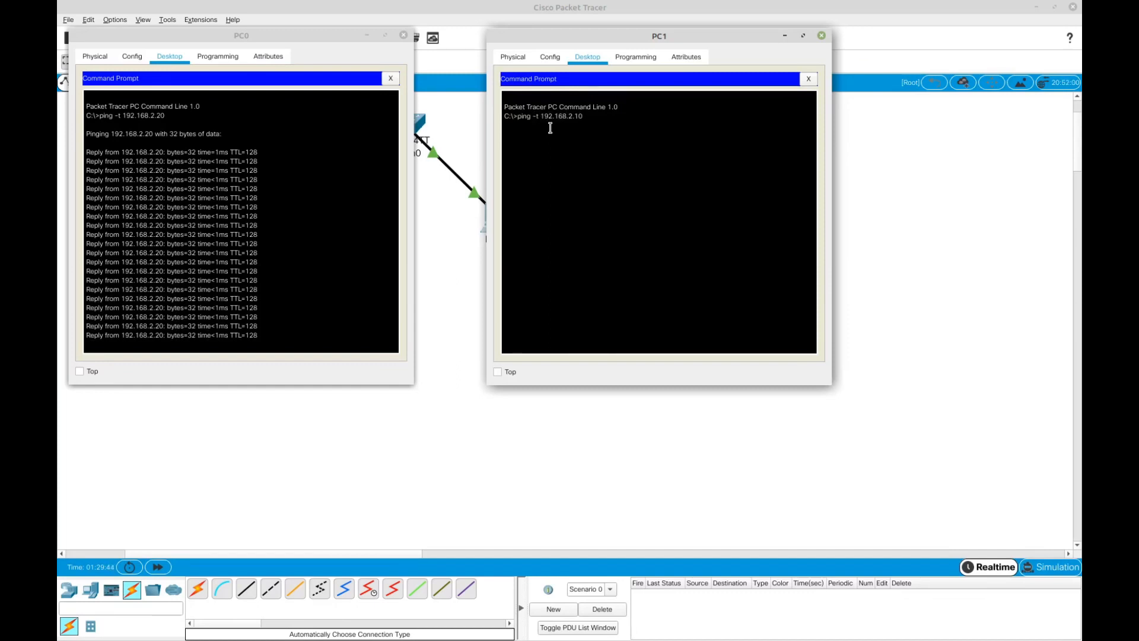
pyautogui.press('Return')
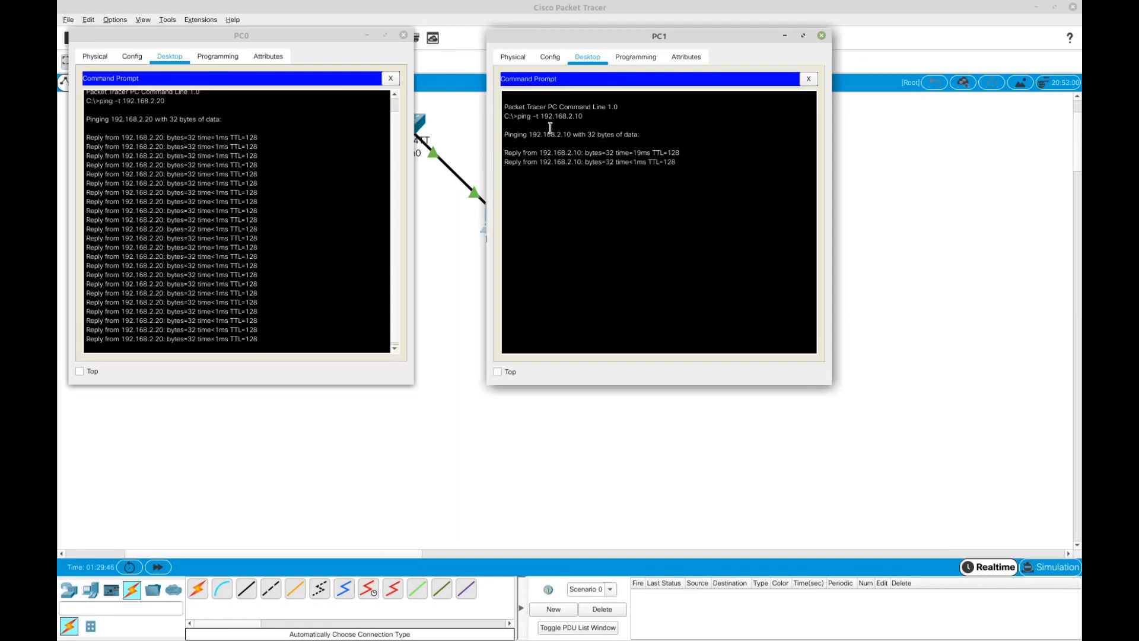
# Move the PC1 and PC0 windows aside, stacked one above the other, so the whole topology is uncovered.
pyautogui.moveTo(593, 34); pyautogui.dragTo(837, 23)
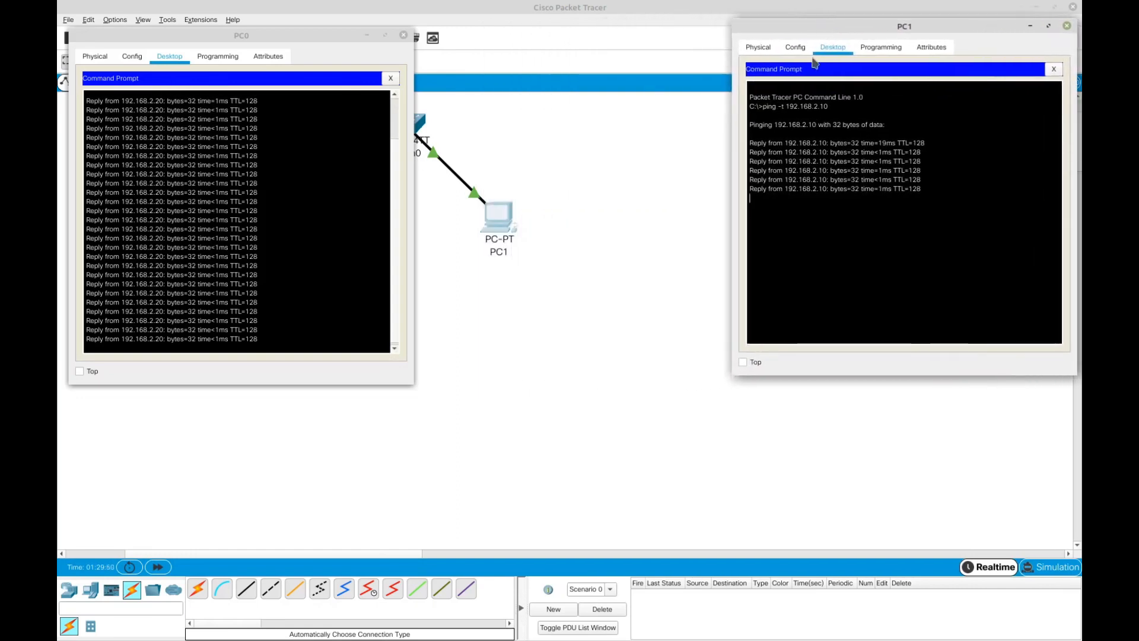
pyautogui.moveTo(323, 29); pyautogui.dragTo(722, 37)
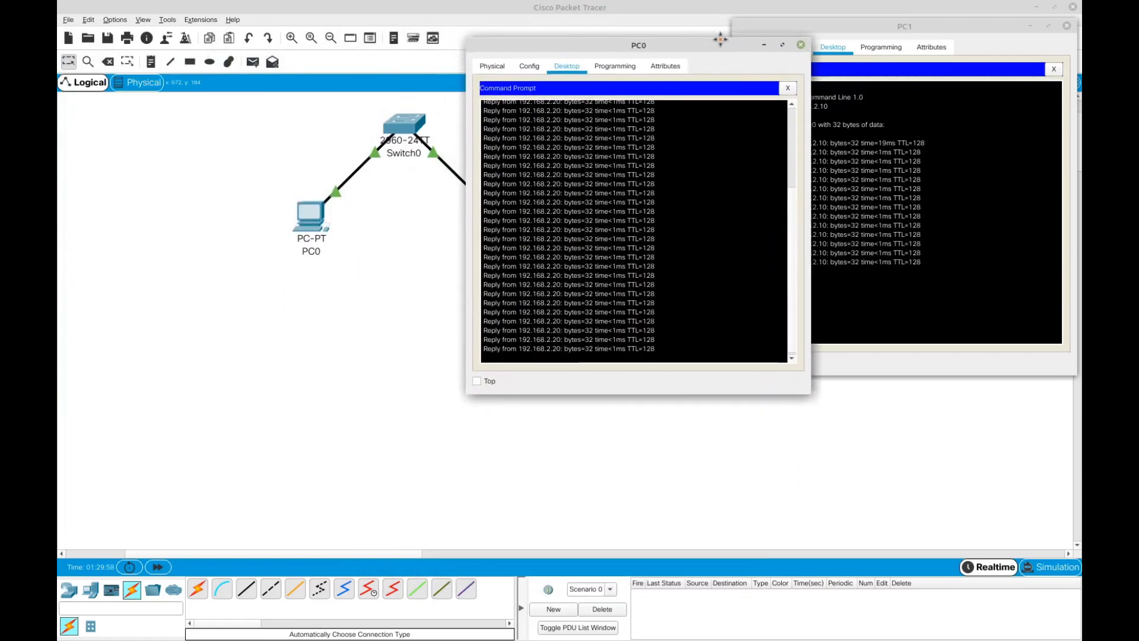
pyautogui.moveTo(605, 42); pyautogui.dragTo(847, 208)
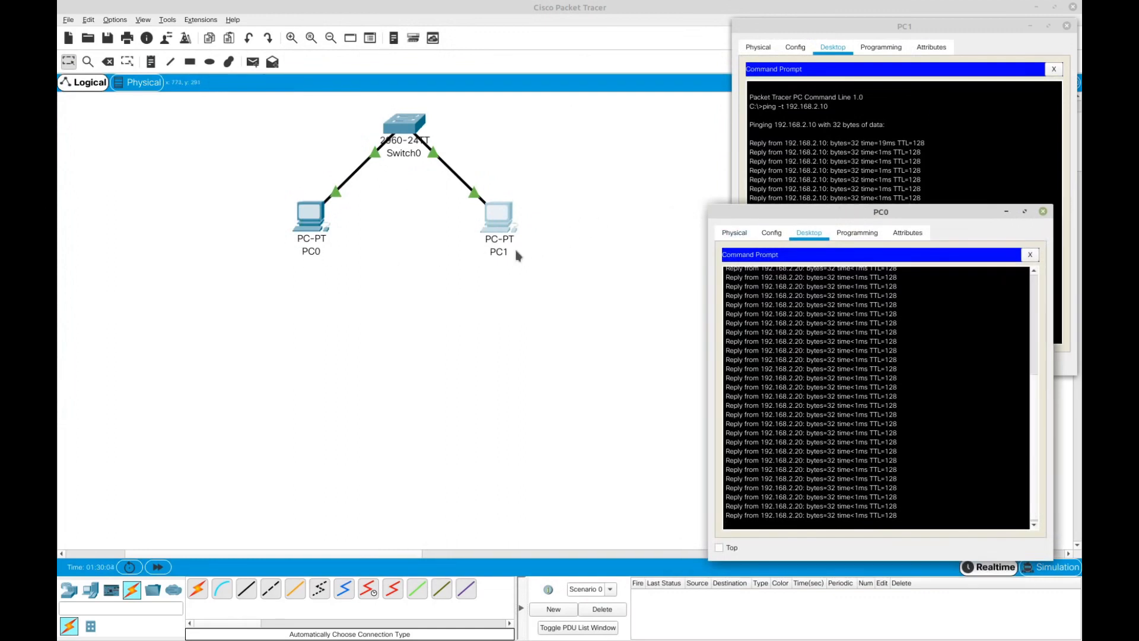
pyautogui.moveTo(815, 36); pyautogui.dragTo(786, 21)
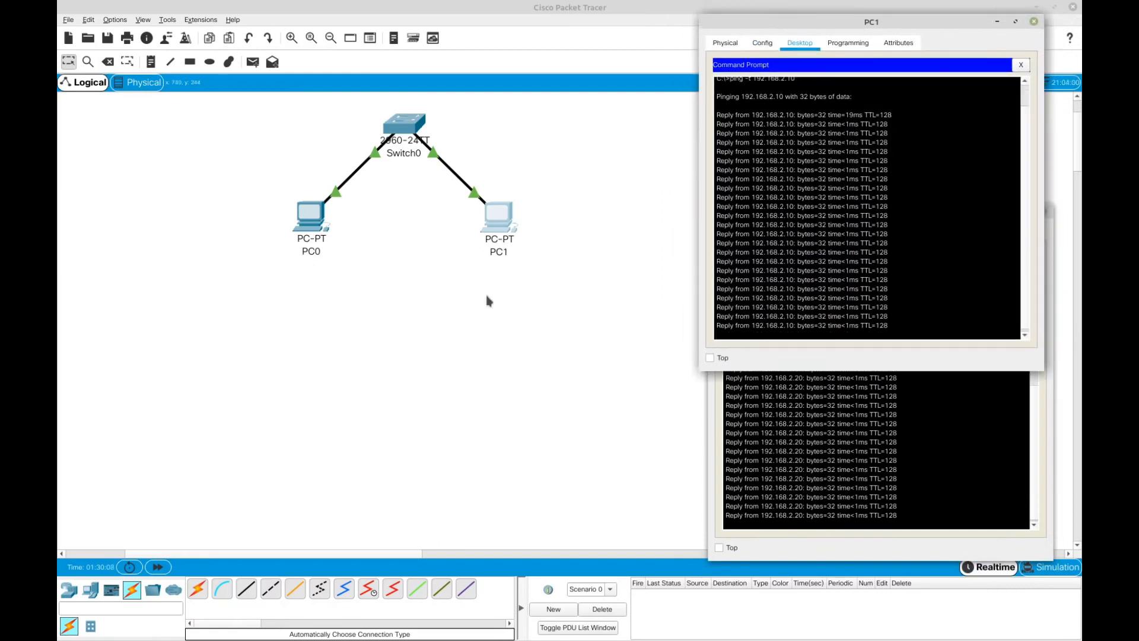
# Open the command line interface of Switch0 and arrange its window beside PC0's running ping.
pyautogui.click(404, 131)
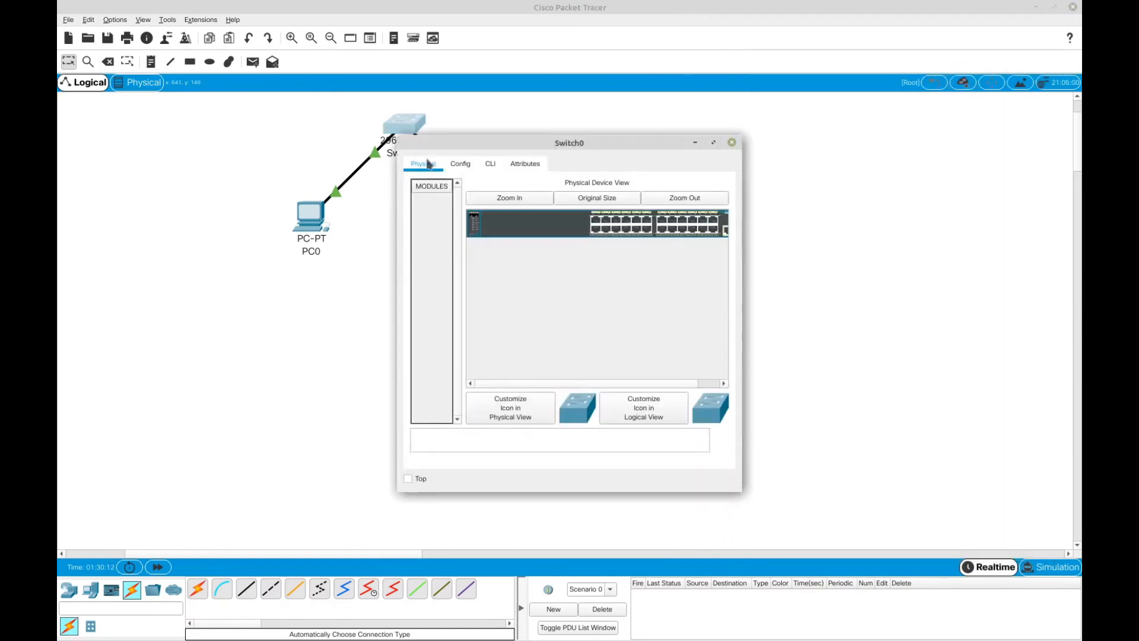
pyautogui.click(490, 164)
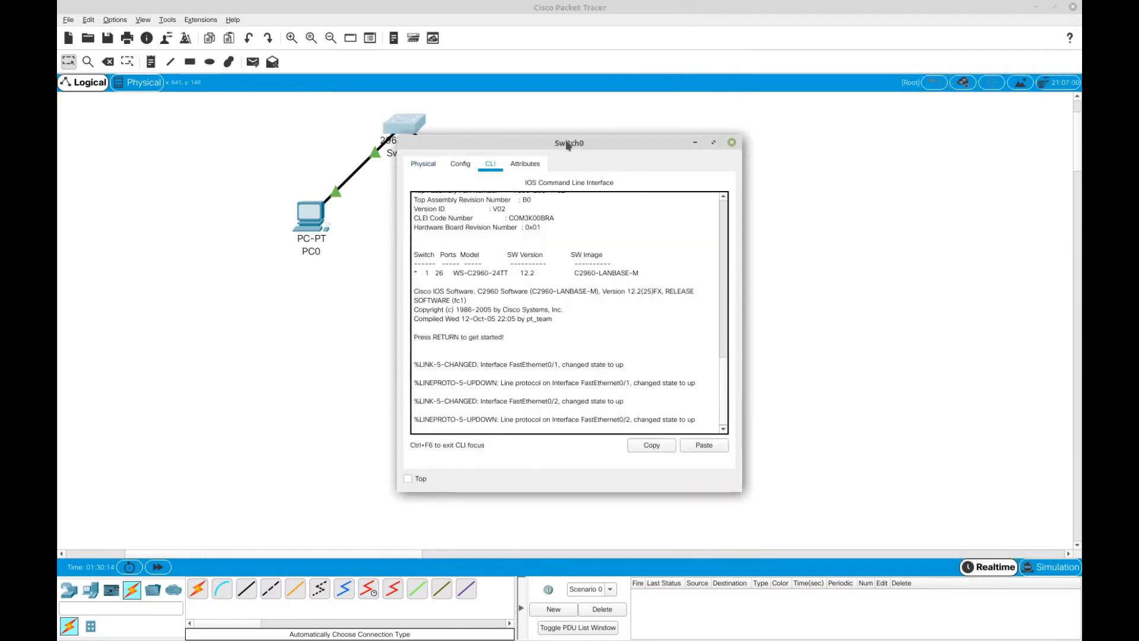
pyautogui.moveTo(568, 146); pyautogui.dragTo(314, 97)
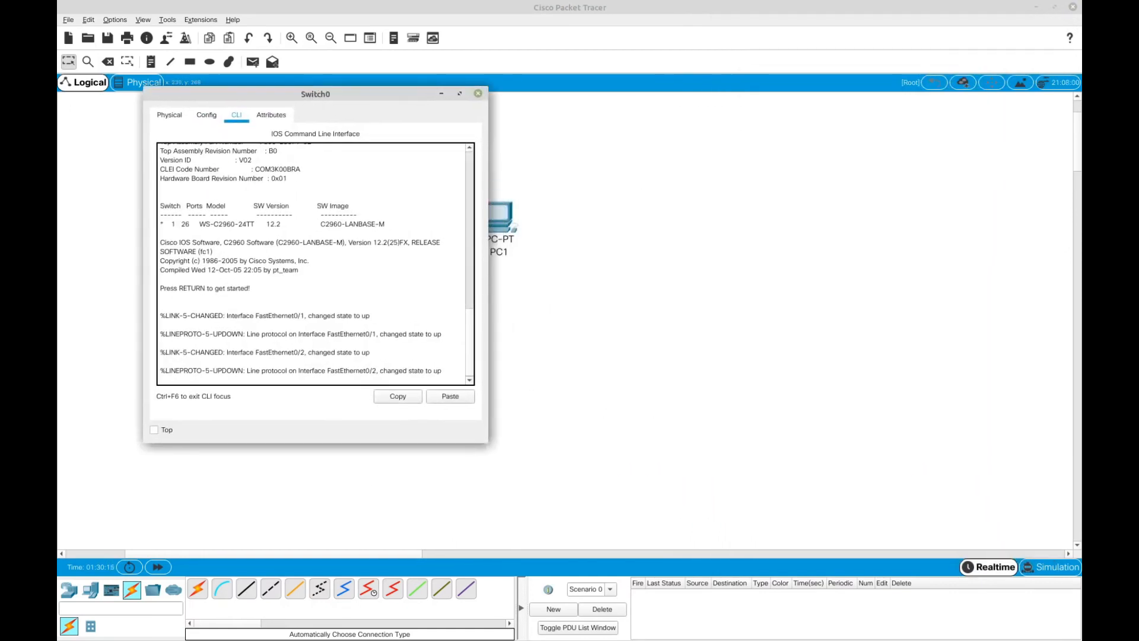
pyautogui.hotkey('alt', 'Tab')
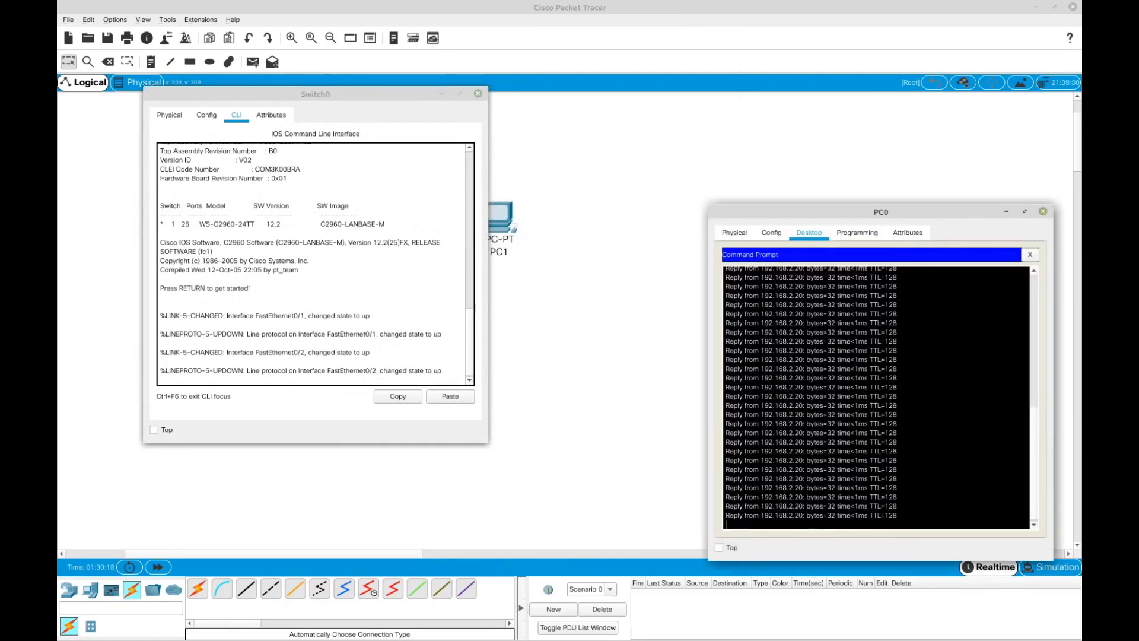
pyautogui.hotkey('alt', 'Tab')
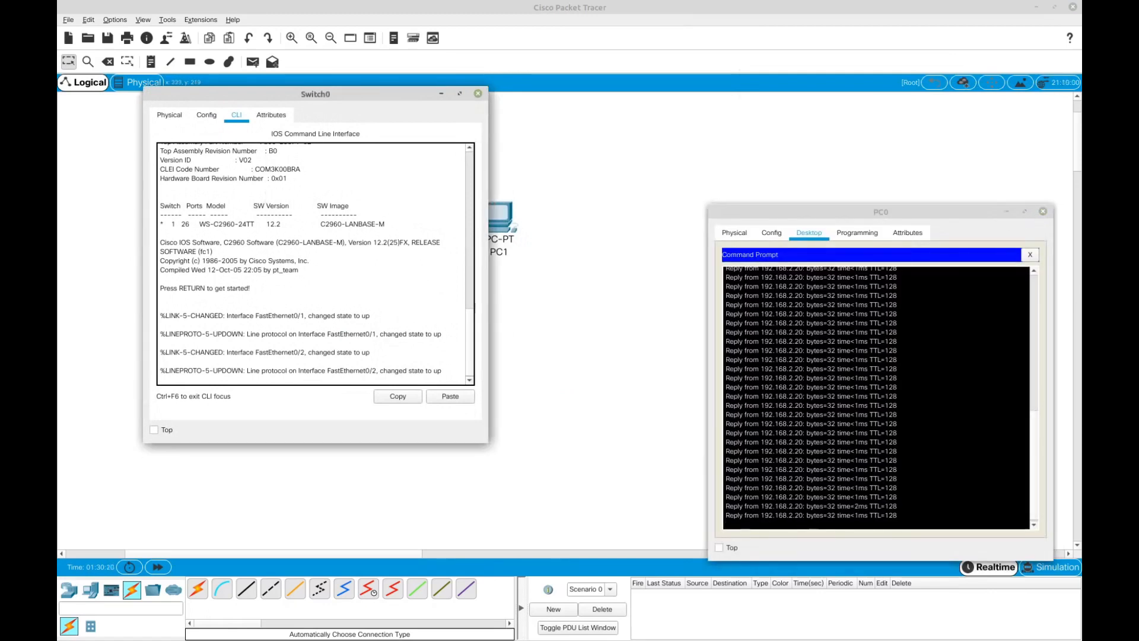
pyautogui.hotkey('alt', 'Tab')
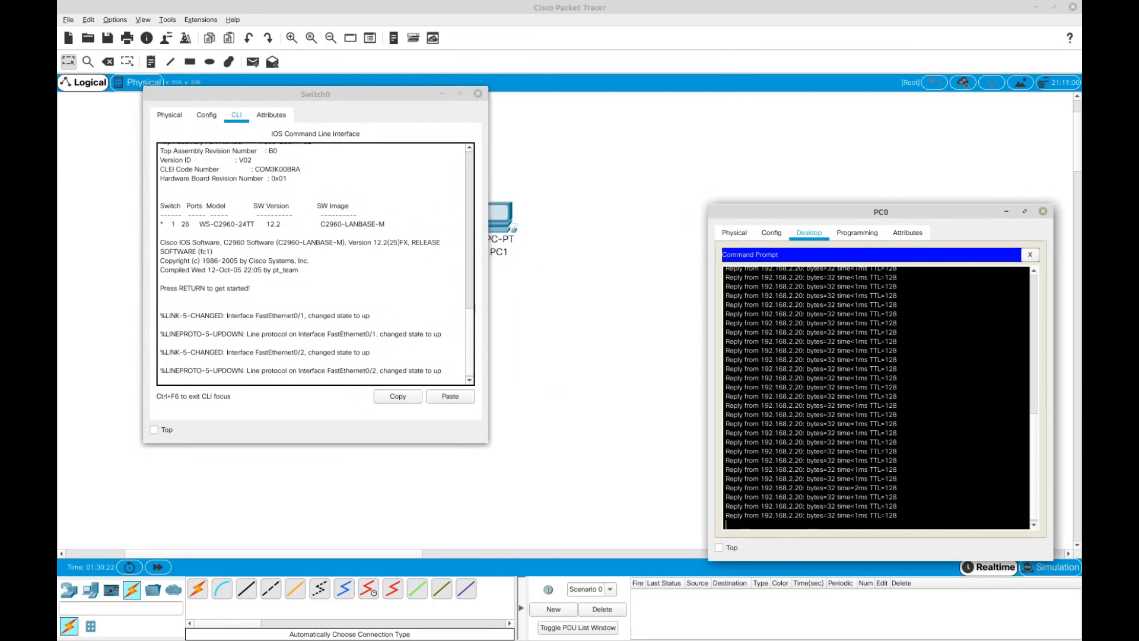
pyautogui.hotkey('alt', 'Tab')
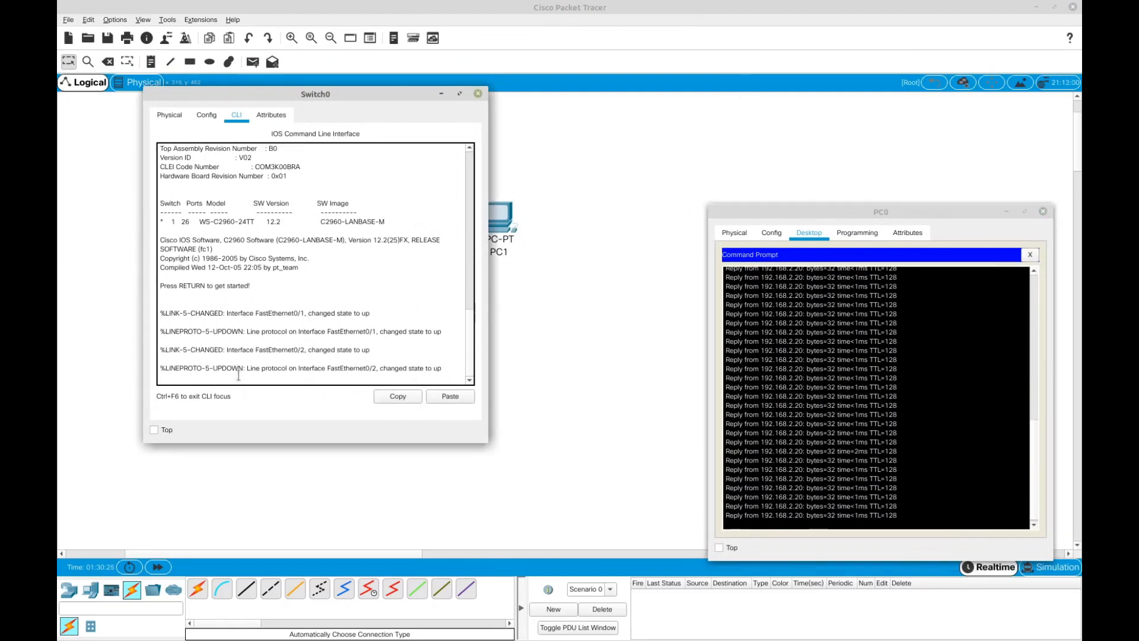
# Start the switch console session and enter privileged mode with the command en.
pyautogui.press('Return')
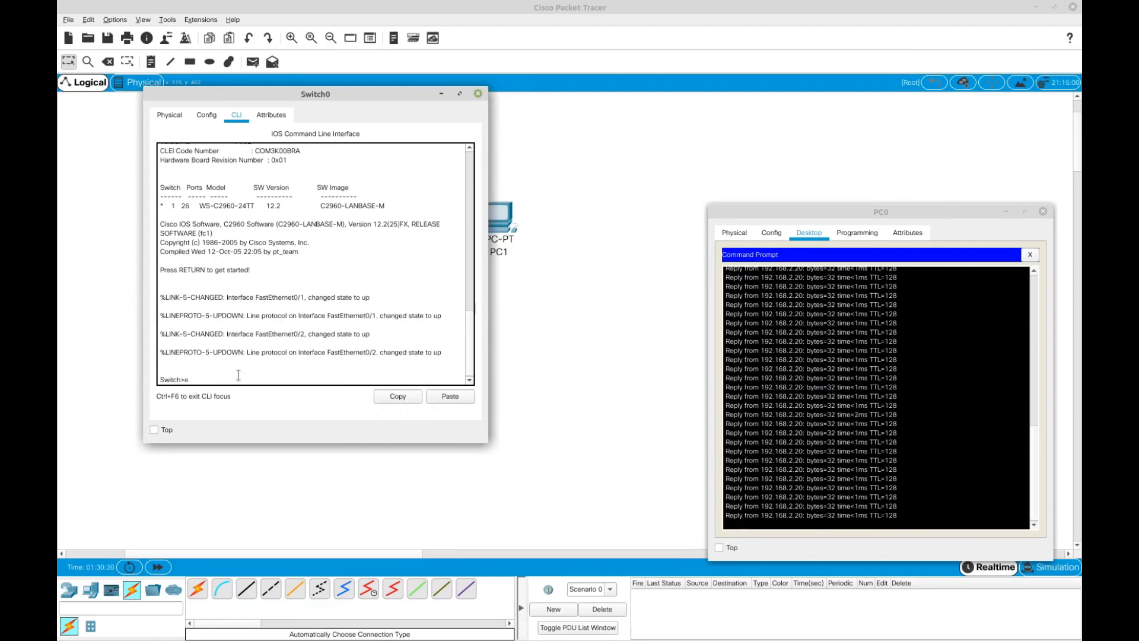
pyautogui.write('en')
pyautogui.press('Return')
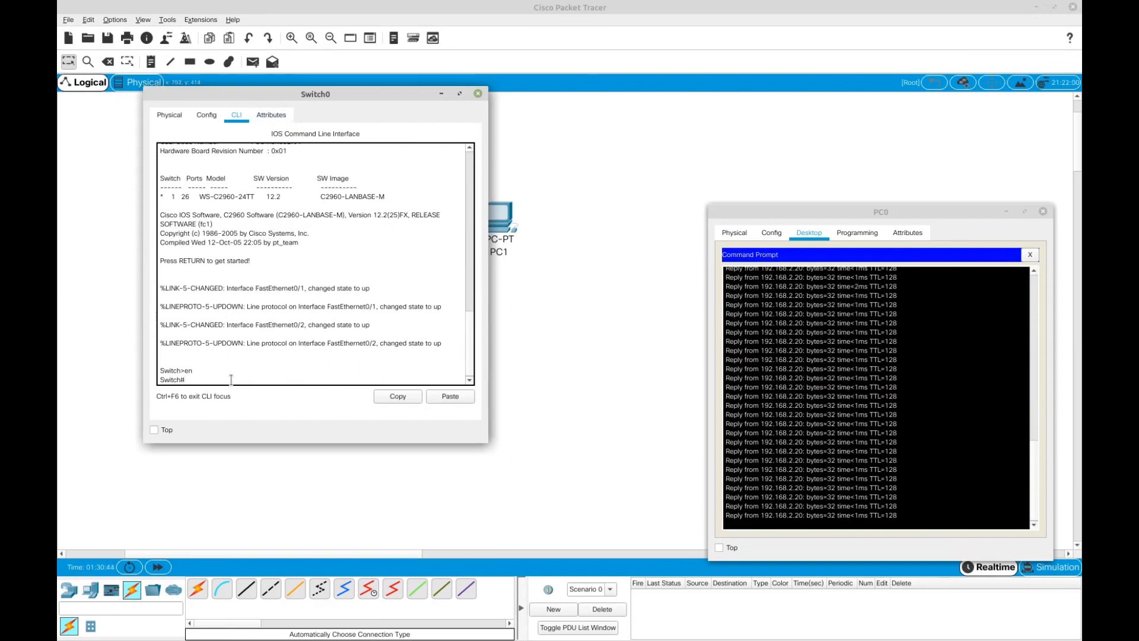
# List the switch's VLANs with show vlan brief and examine the ports assigned to the default VLAN.
pyautogui.write('how vl')
pyautogui.press('Tab')
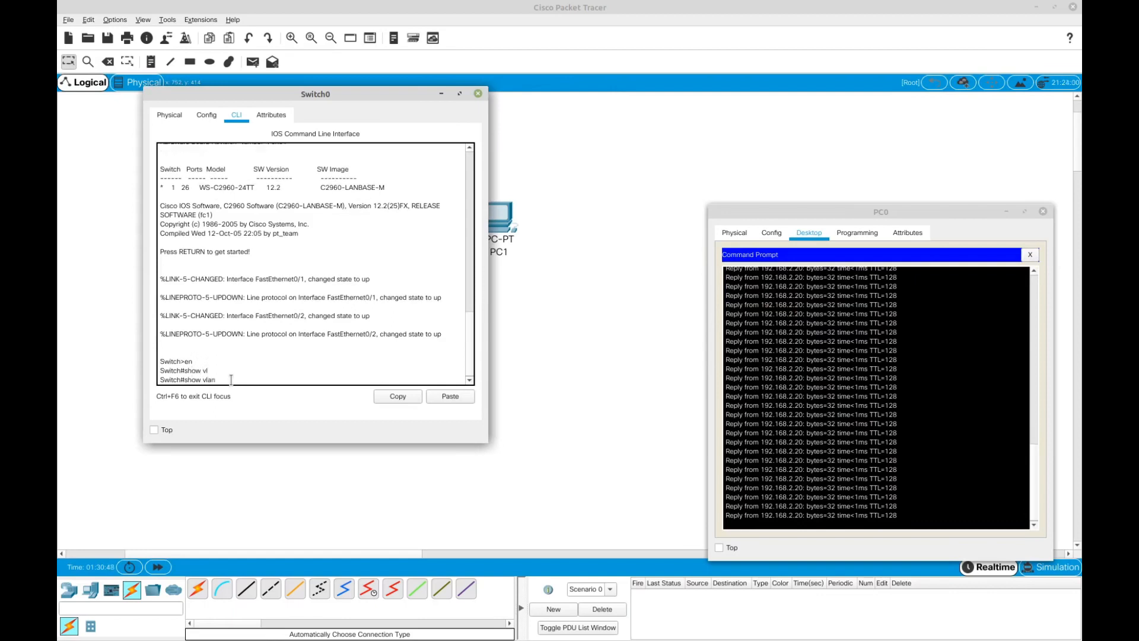
pyautogui.write('brief')
pyautogui.press('Return')
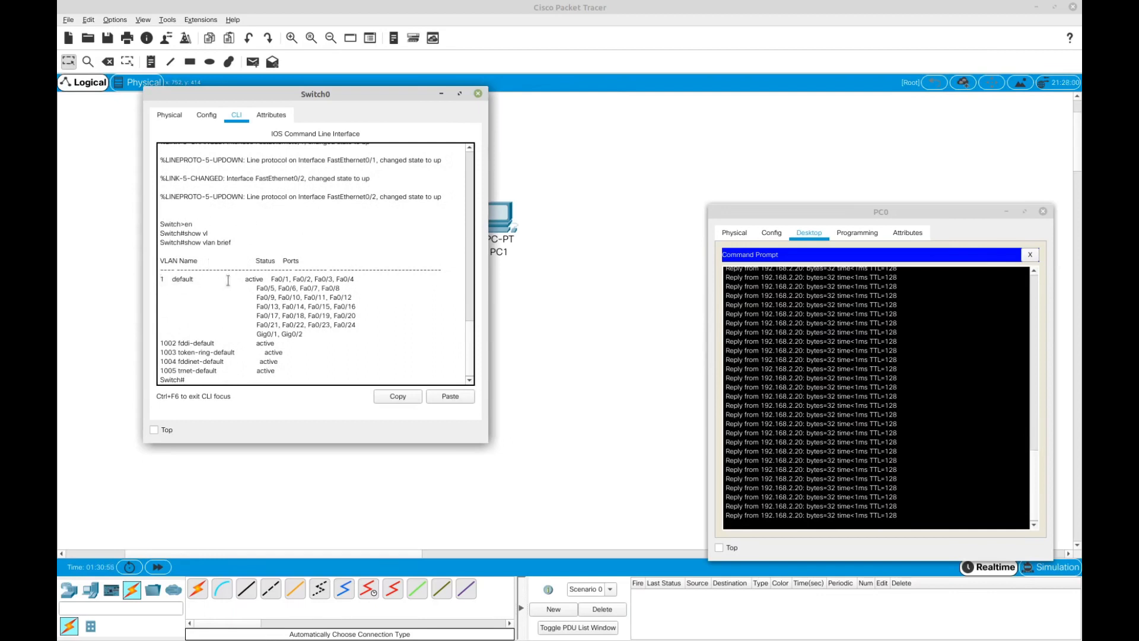
pyautogui.moveTo(241, 278); pyautogui.dragTo(328, 340)
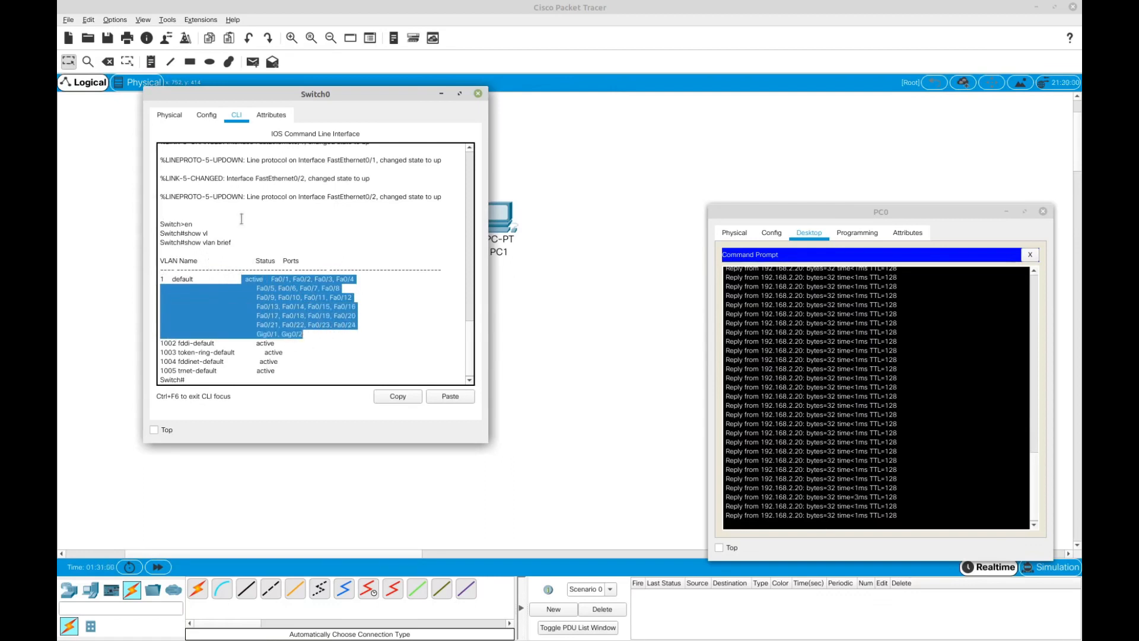
# Enter global configuration mode on Switch0 with the command conf t.
pyautogui.moveTo(333, 96); pyautogui.dragTo(499, 97)
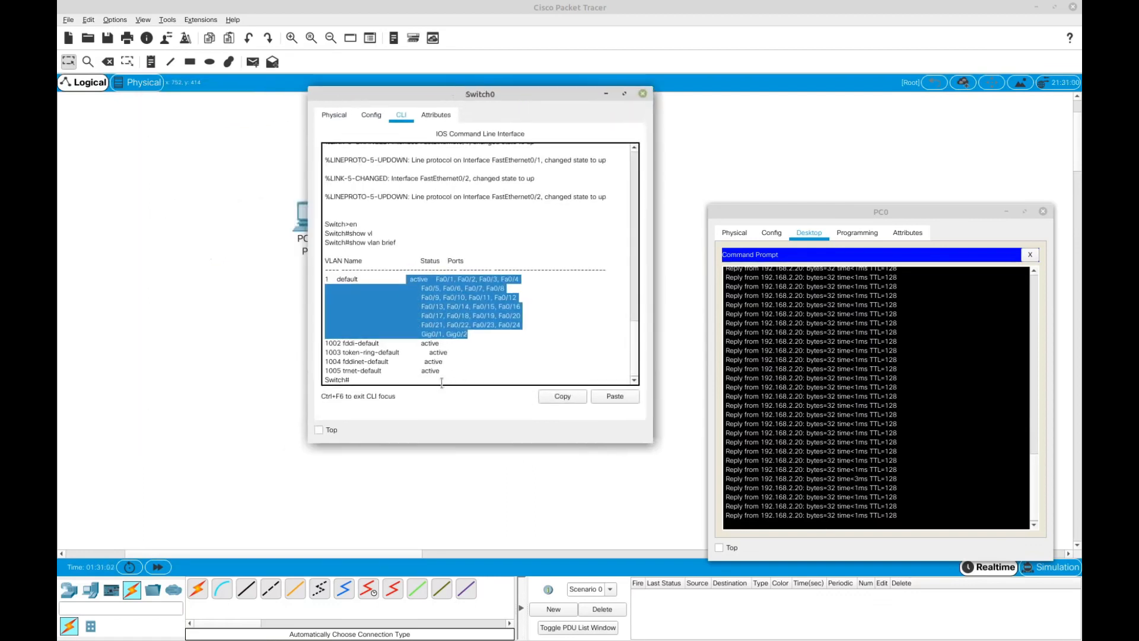
pyautogui.click(395, 375)
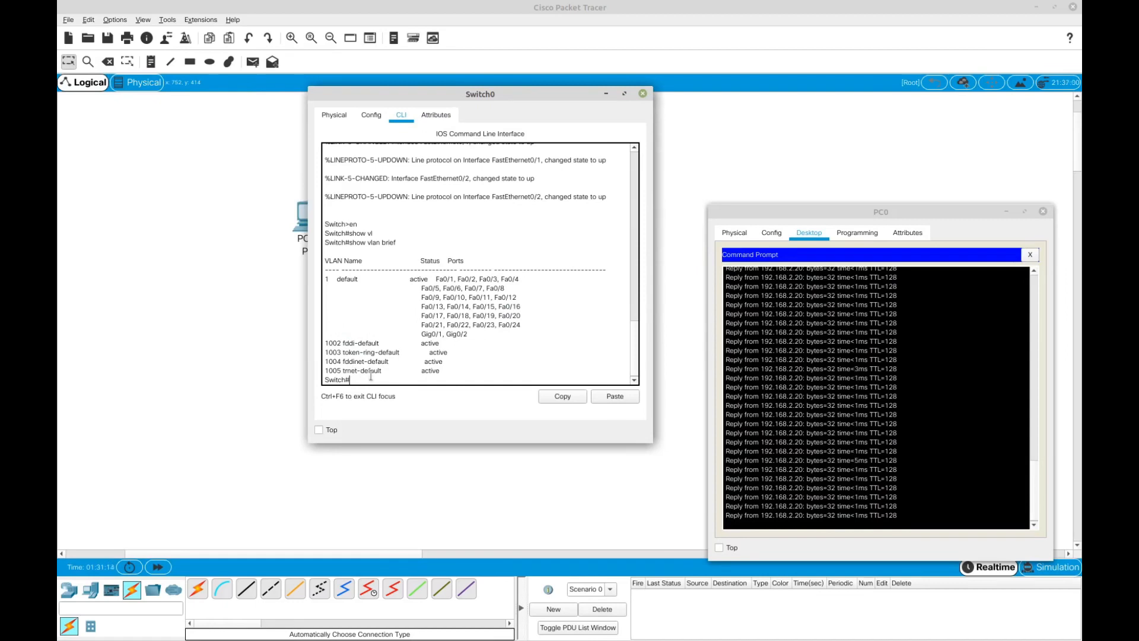
pyautogui.write('cof')
pyautogui.press('BackSpace')
pyautogui.press('Return')
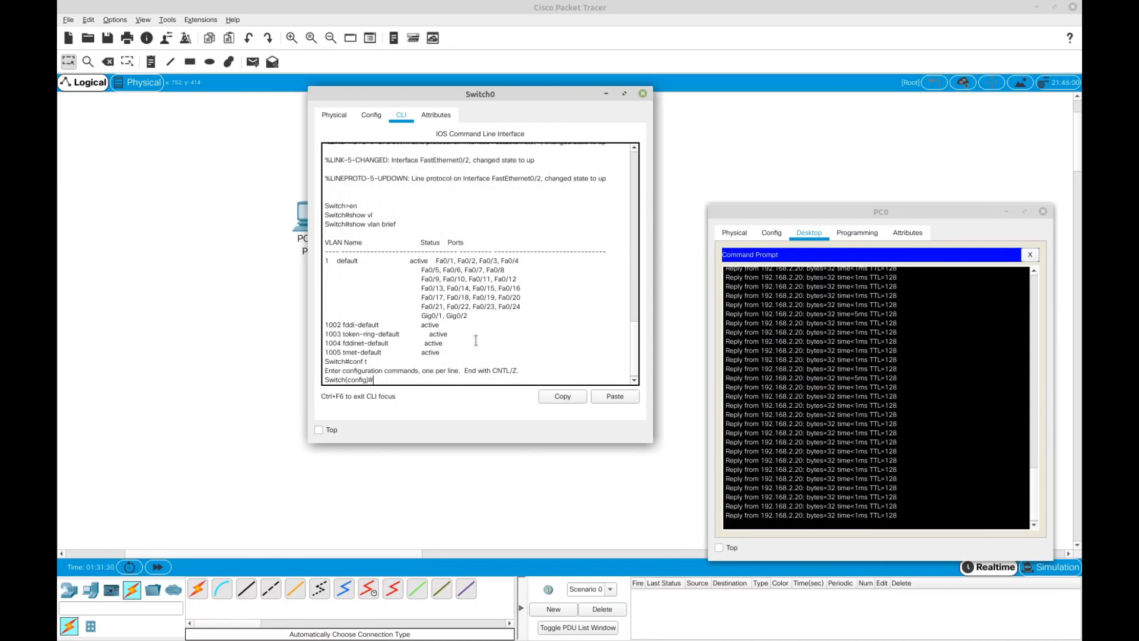
# Create VLAN 10 on the switch, name it LABTKJ and exit back to global configuration mode.
pyautogui.write('vla')
pyautogui.press('Tab')
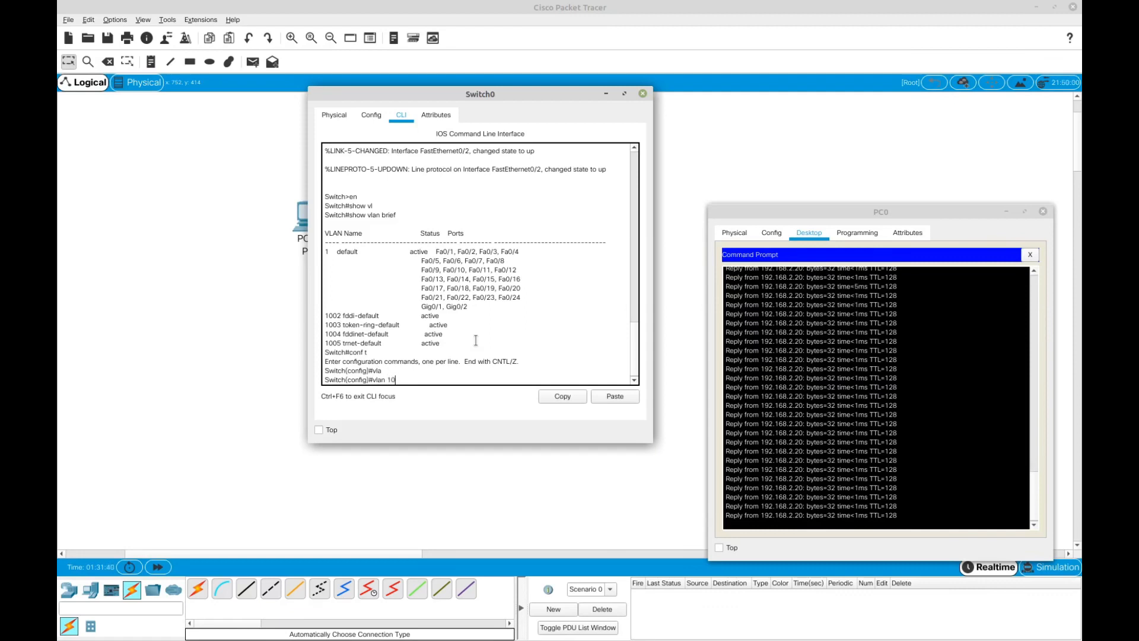
pyautogui.press('Return')
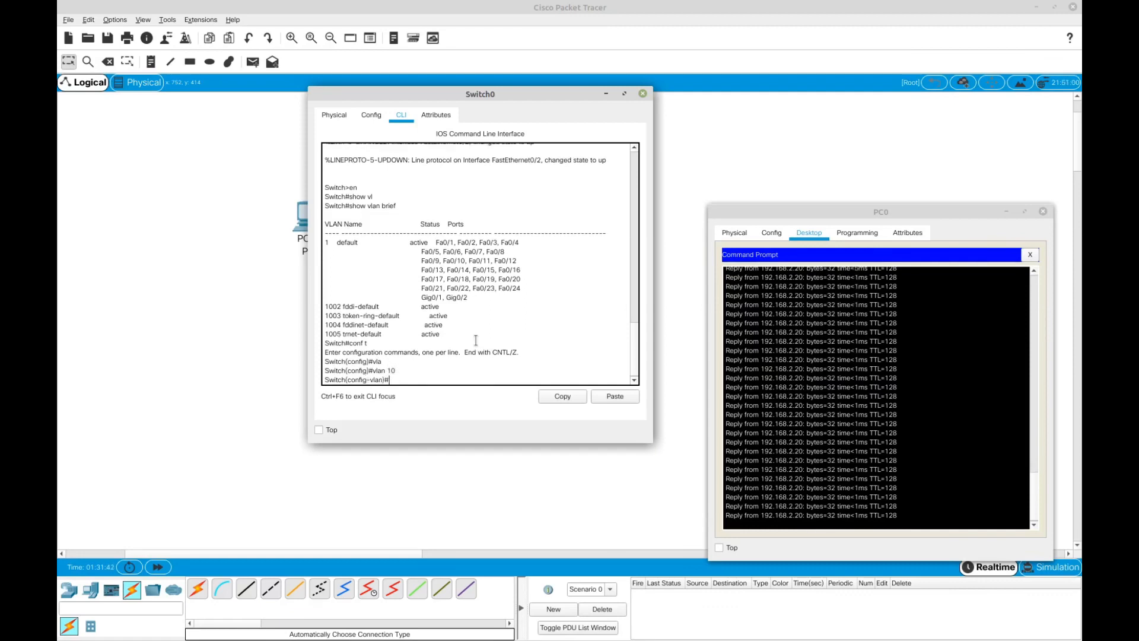
pyautogui.write('na')
pyautogui.press('Tab')
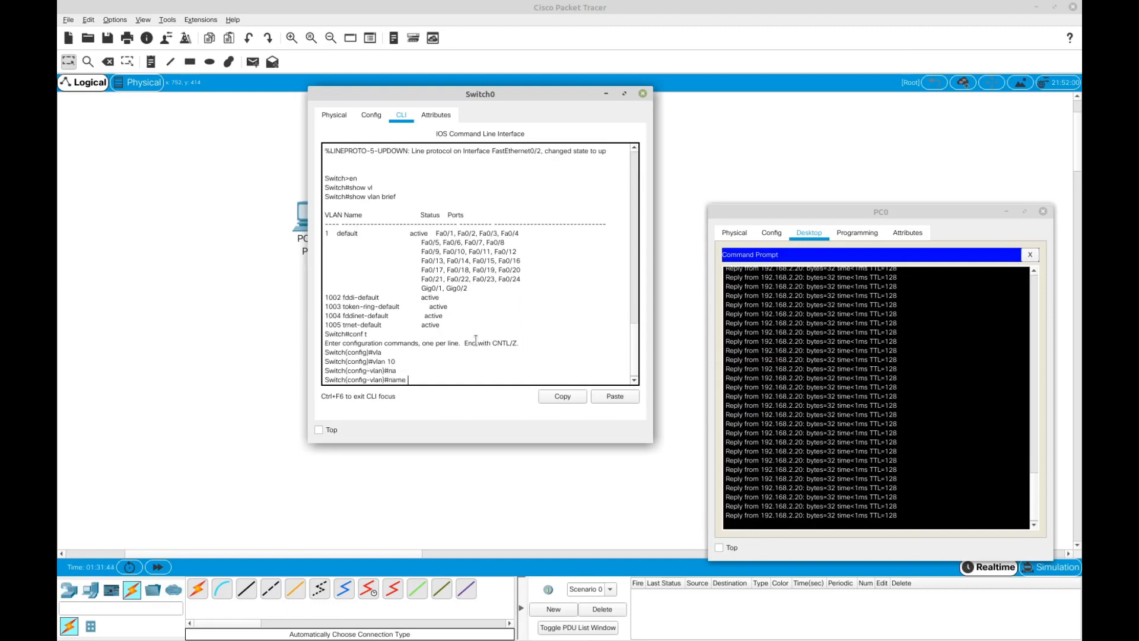
pyautogui.write('la')
pyautogui.press('BackSpace')
pyautogui.write('ABTKJ')
pyautogui.press('Return')
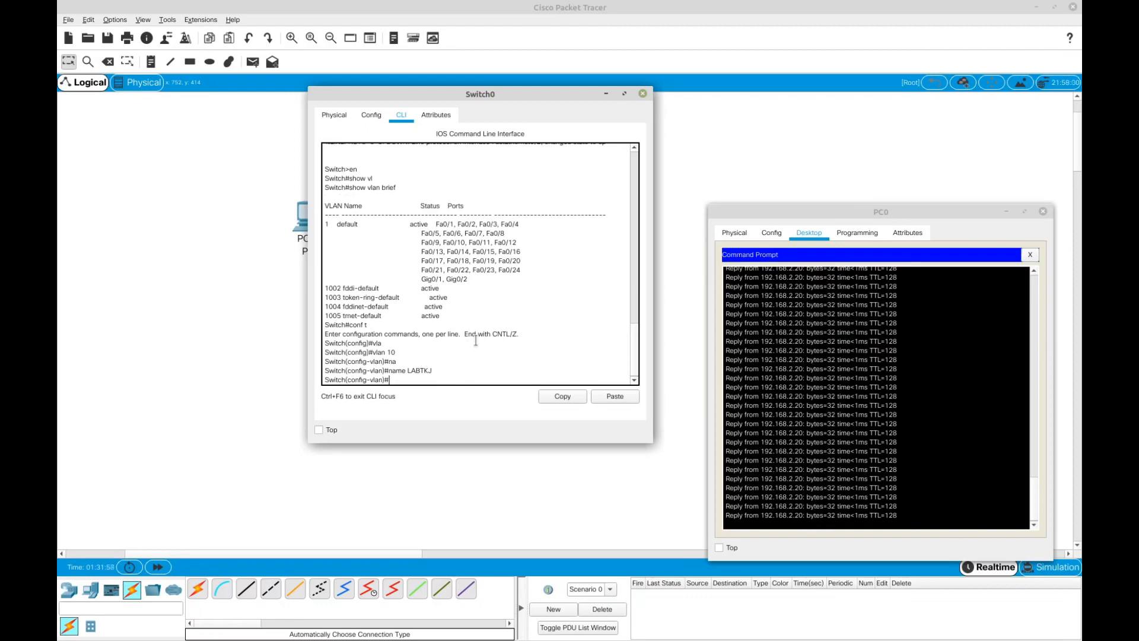
pyautogui.write('exit')
pyautogui.press('Return')
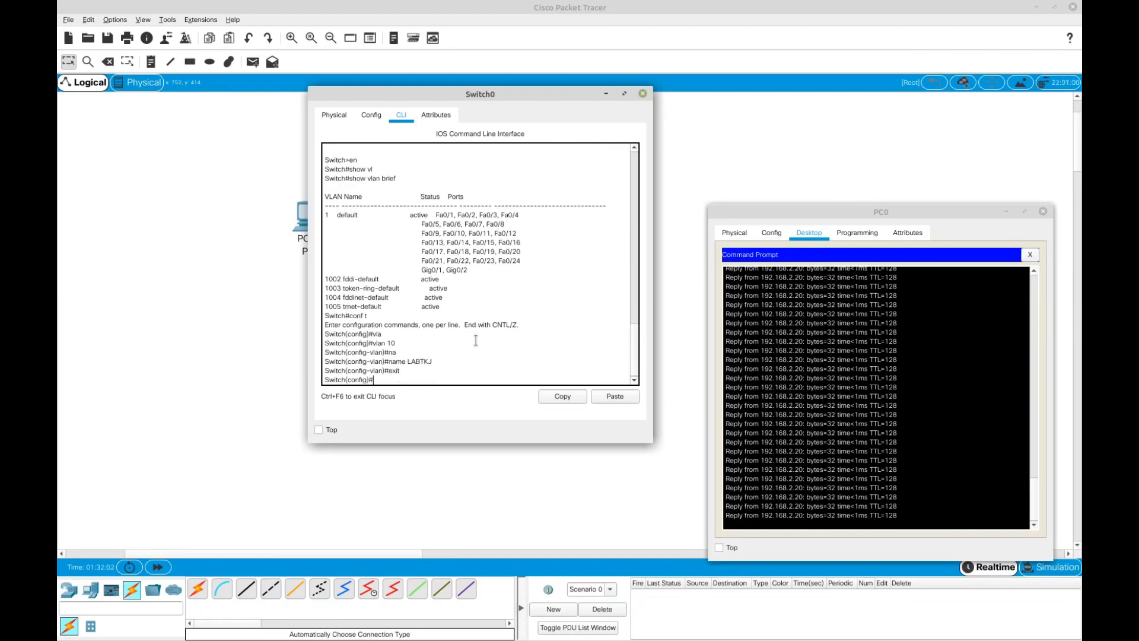
# Create VLAN 20 on the switch, name it KKPI and exit back to global configuration mode.
pyautogui.write('vl')
pyautogui.press('Tab')
pyautogui.write('20')
pyautogui.press('Return')
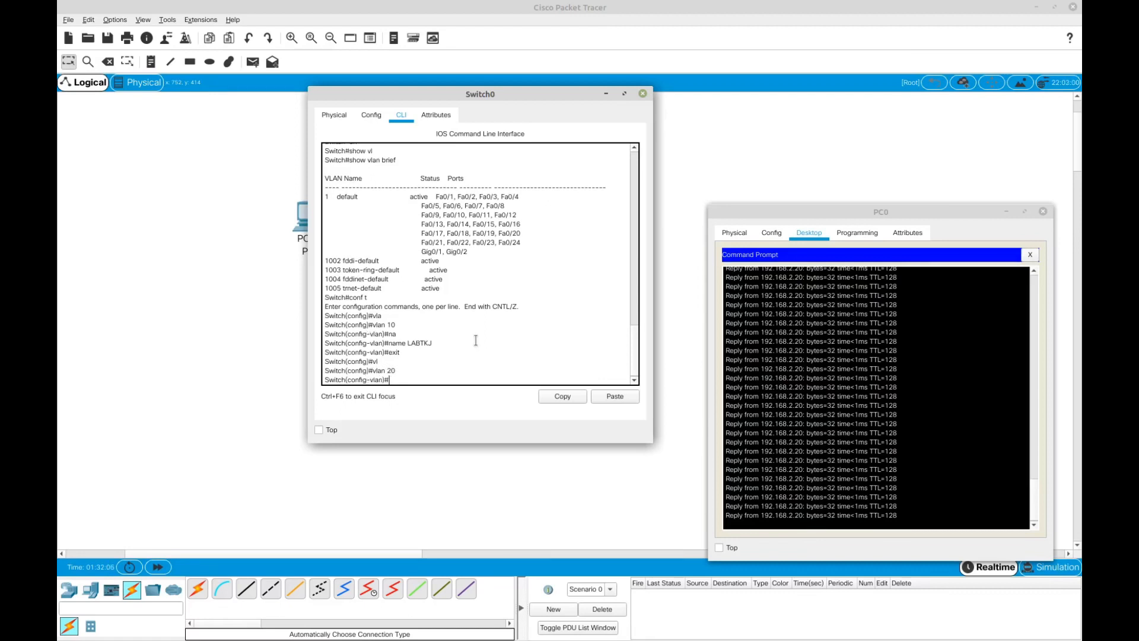
pyautogui.write('na')
pyautogui.press('Tab')
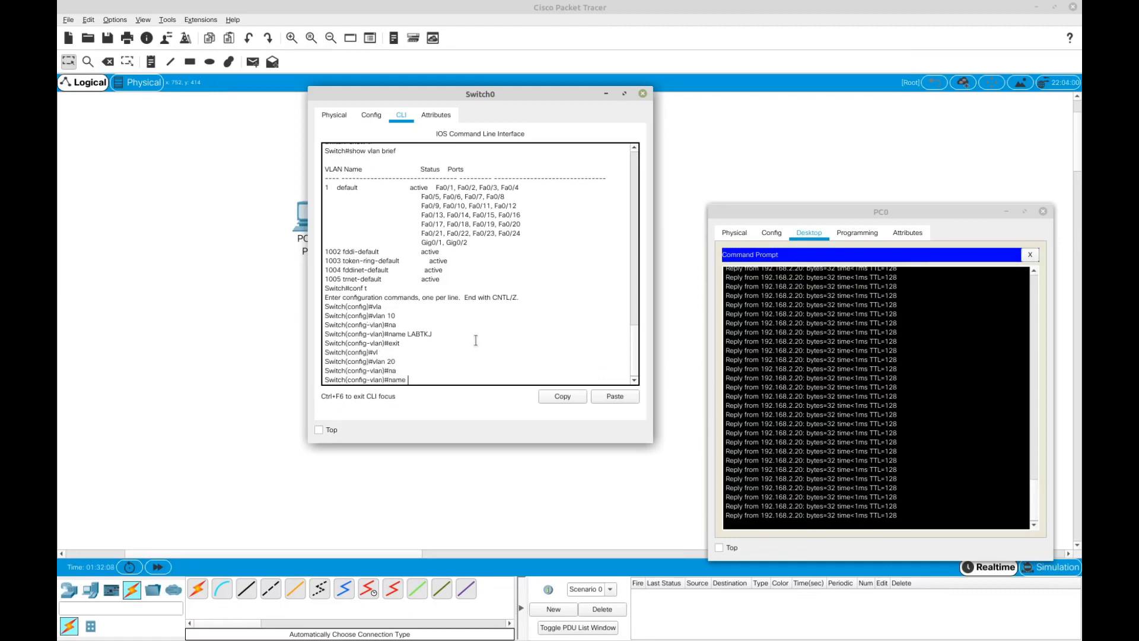
pyautogui.write('KKPI')
pyautogui.press('Return')
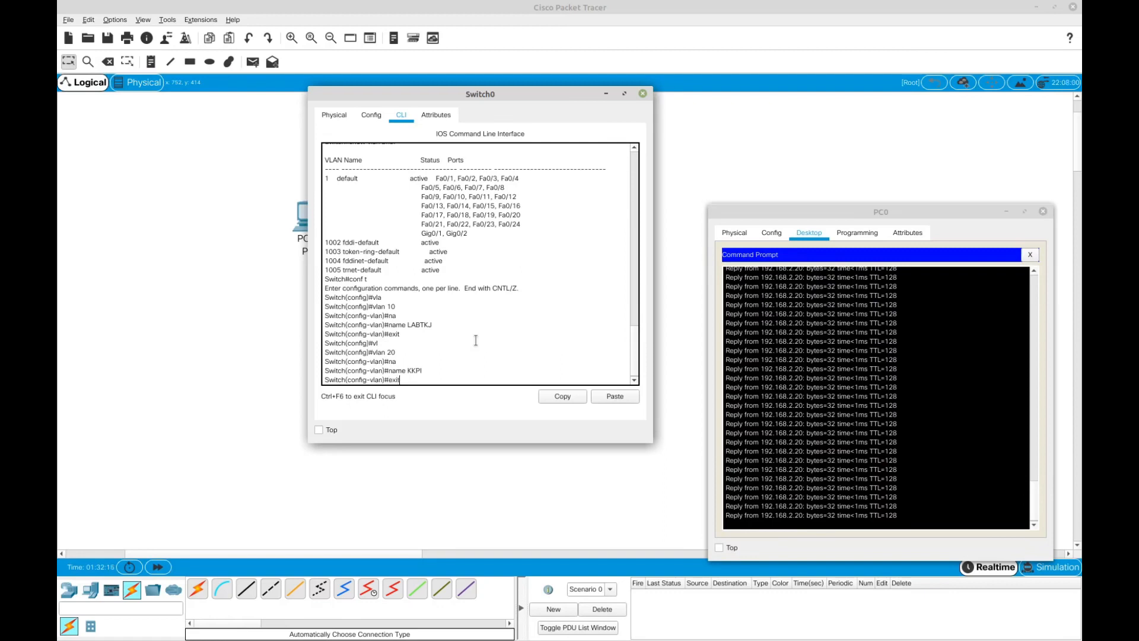
pyautogui.press('Return')
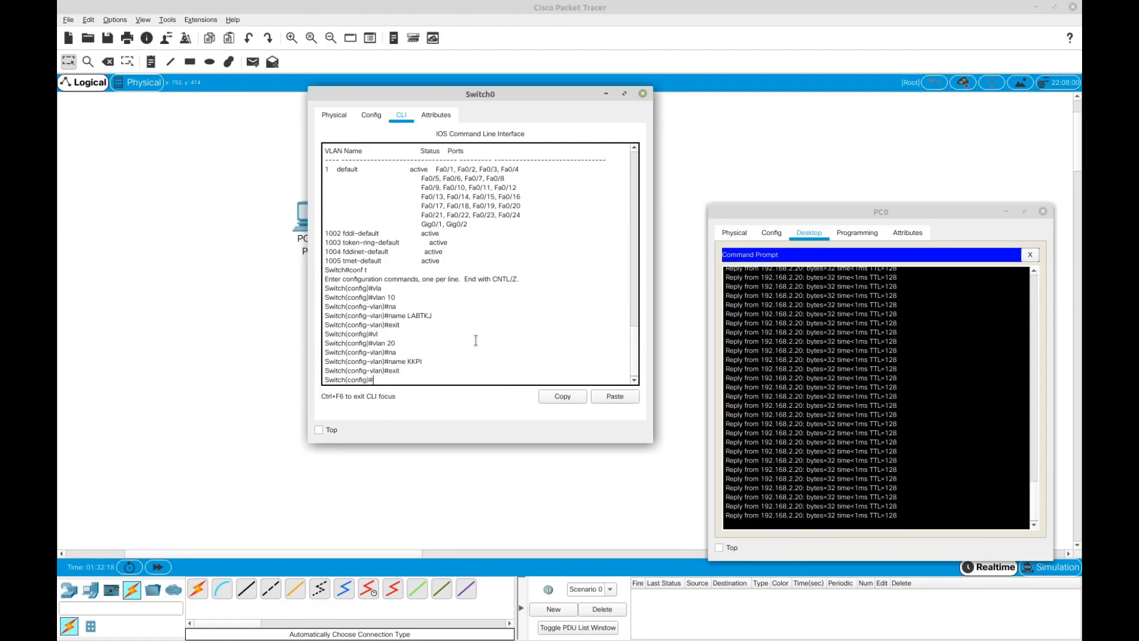
# Create VLAN 30 on the switch, name it LABTKJ2 and exit back to global configuration mode.
pyautogui.write('vla')
pyautogui.press('Tab')
pyautogui.write('30')
pyautogui.press('Return')
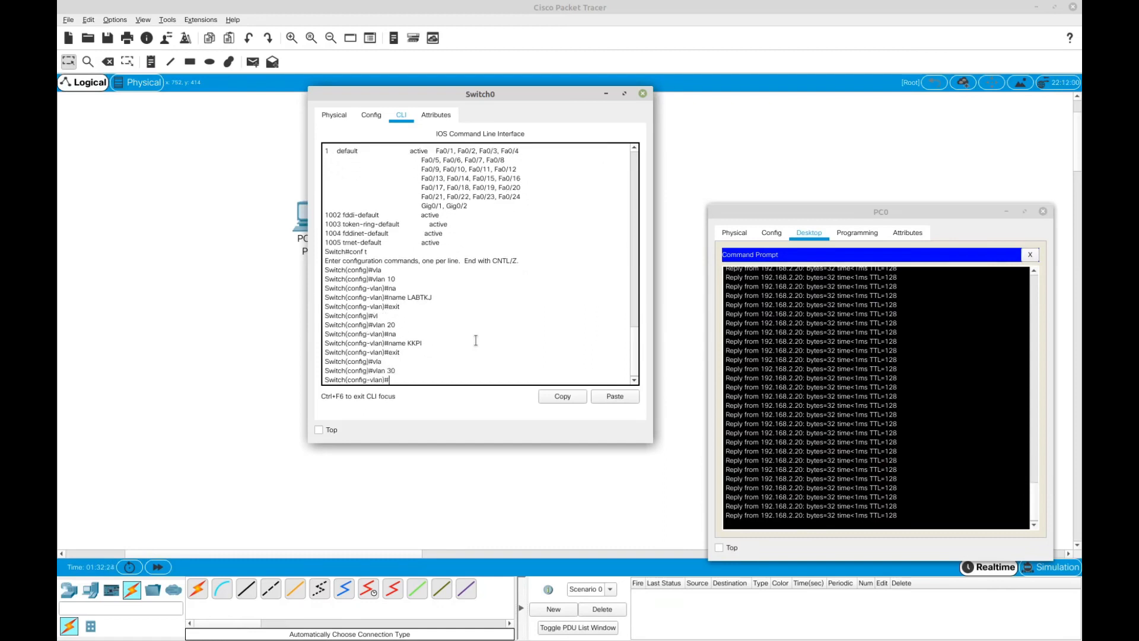
pyautogui.write('na')
pyautogui.press('Tab')
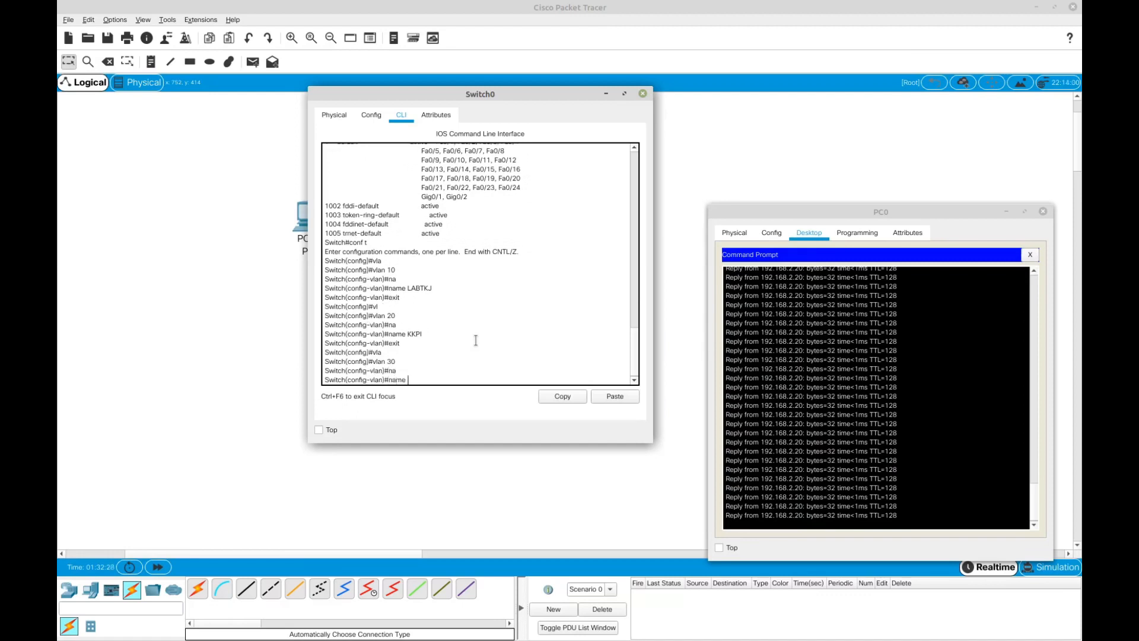
pyautogui.write('LABTKJ2')
pyautogui.press('Return')
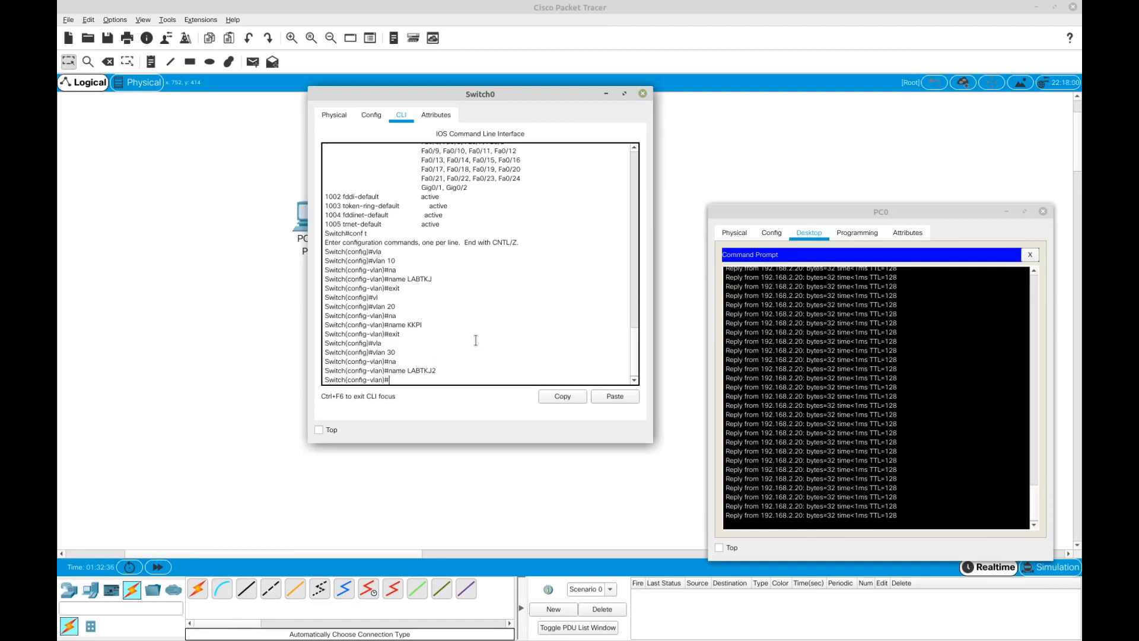
pyautogui.write('exit')
pyautogui.press('Return')
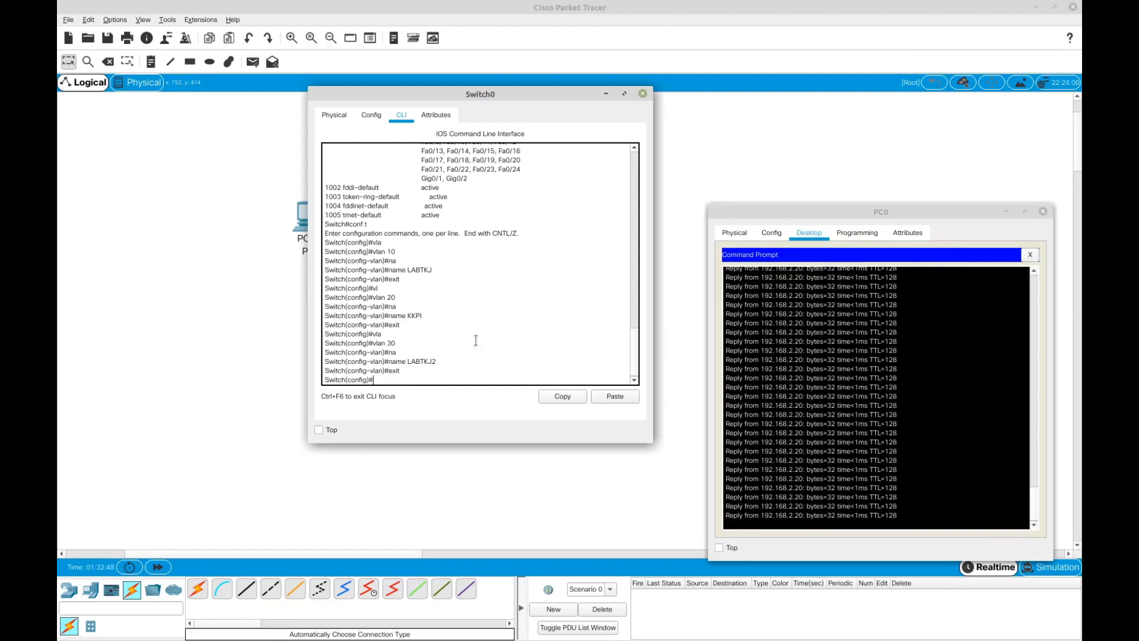
# Check the VLAN table from configuration mode with do show vlan brief, examining the entries for VLANs 10 and 30.
pyautogui.write('do sho')
pyautogui.press('Tab')
pyautogui.write('w')
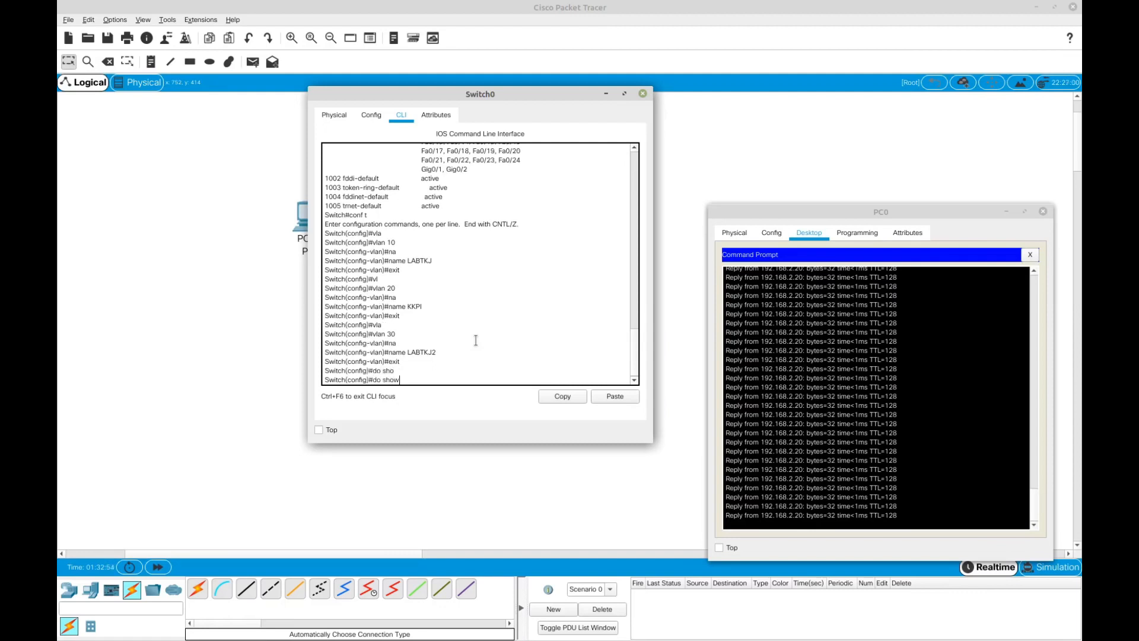
pyautogui.write(' vlan brief')
pyautogui.press('Return')
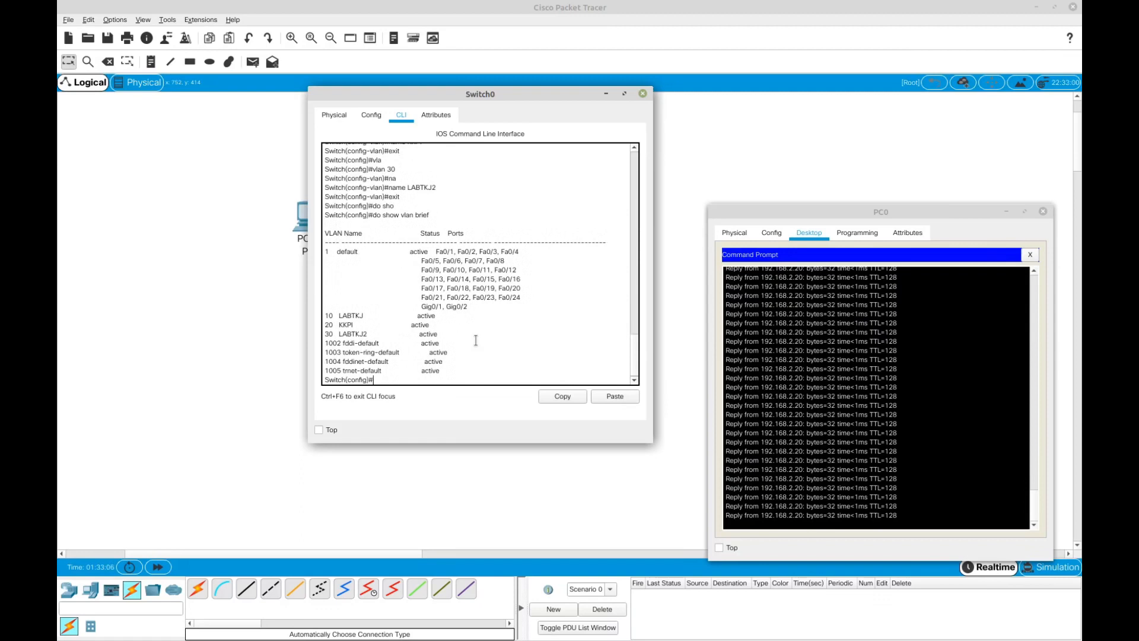
pyautogui.moveTo(325, 318); pyautogui.dragTo(362, 322)
pyautogui.moveTo(327, 334); pyautogui.dragTo(371, 334)
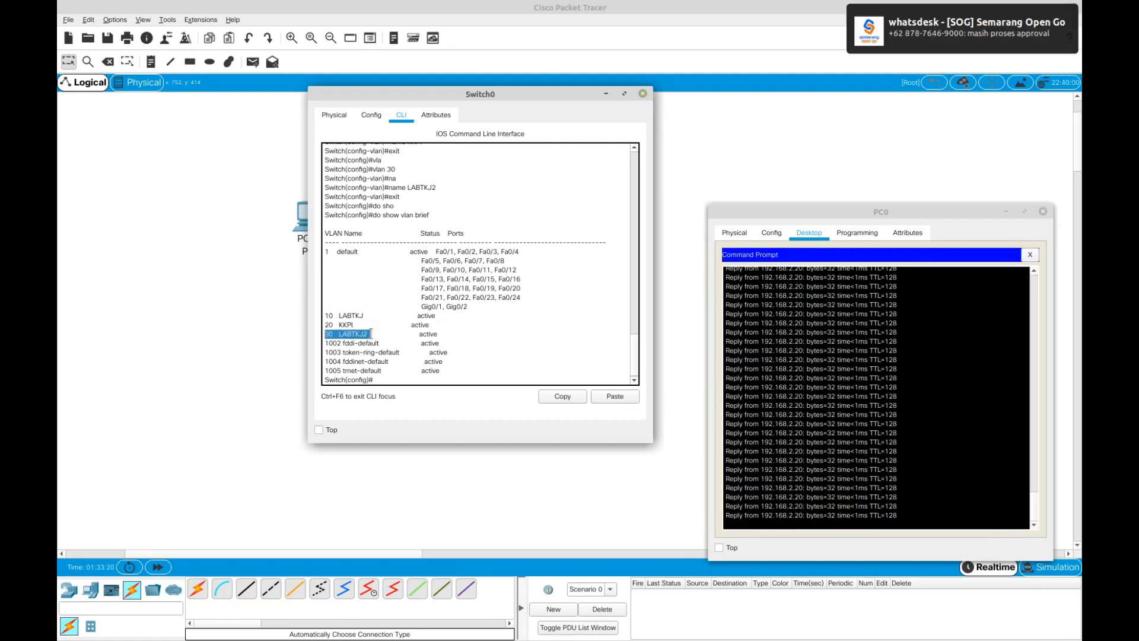
# Delete VLAN 30 from the switch in global configuration mode with no vlan 30.
pyautogui.click(936, 6)
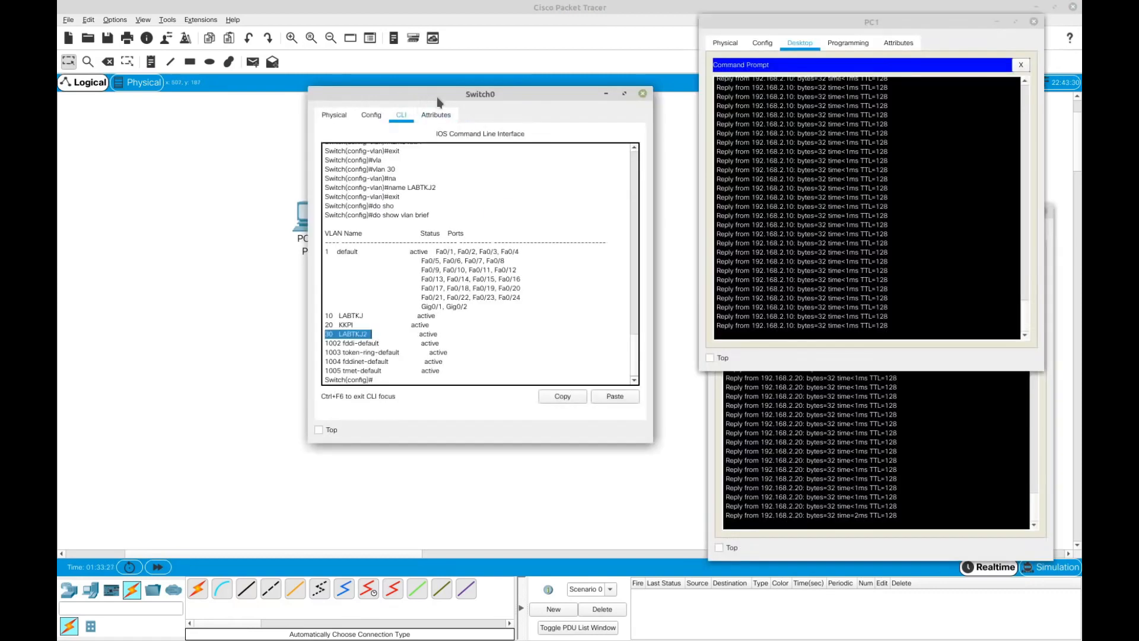
pyautogui.moveTo(436, 97); pyautogui.dragTo(343, 94)
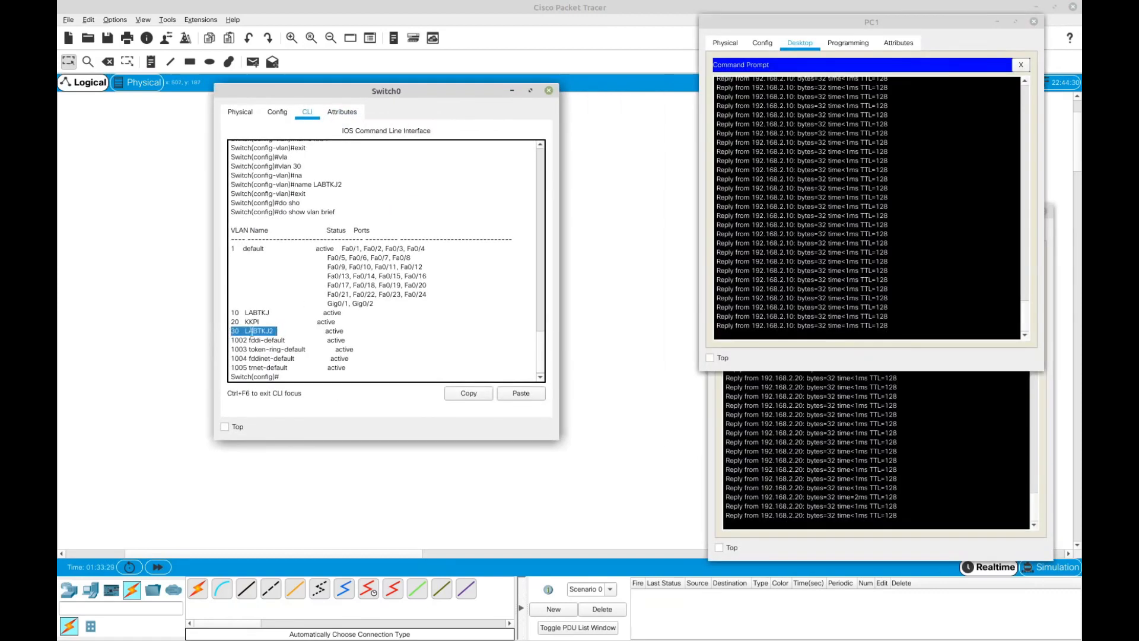
pyautogui.click(281, 331)
pyautogui.moveTo(445, 98); pyautogui.dragTo(440, 121)
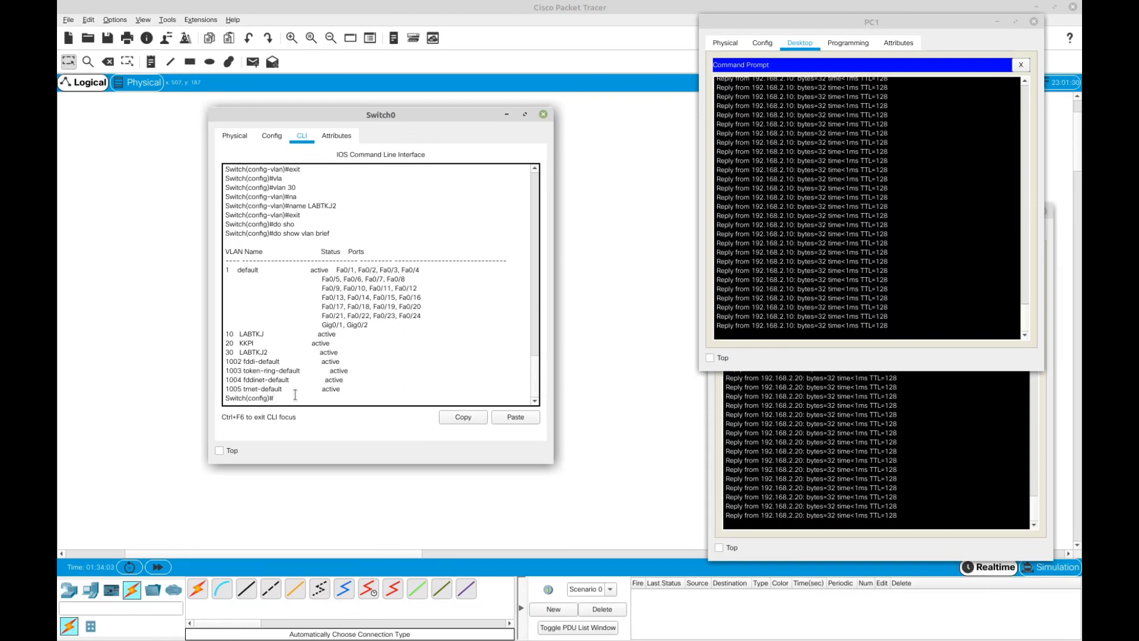
pyautogui.write('o vla')
pyautogui.press('Tab')
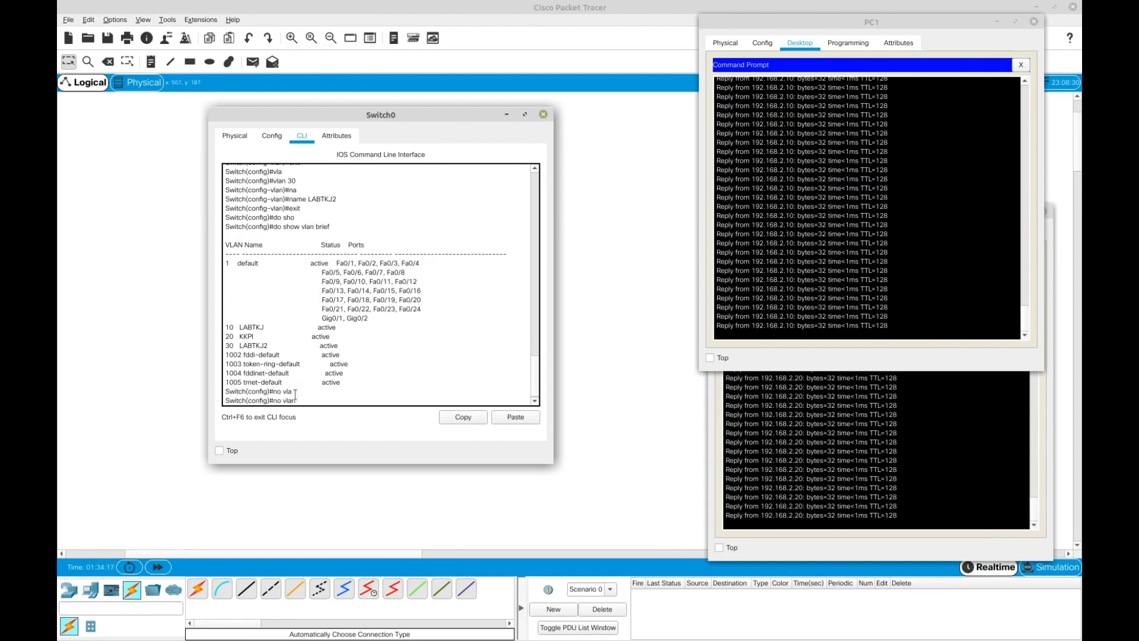
pyautogui.write('30')
pyautogui.press('Return')
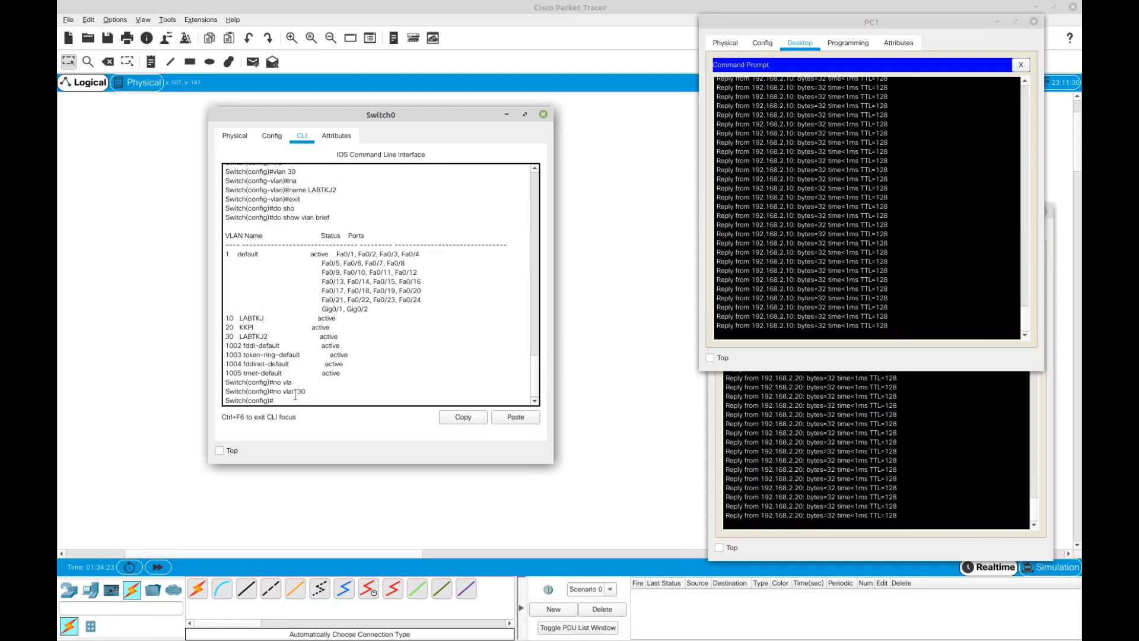
# Check the VLAN table with do show vlan brief, examining the entries for VLANs 10 and 20.
pyautogui.write('do show vlan brief')
pyautogui.press('Return')
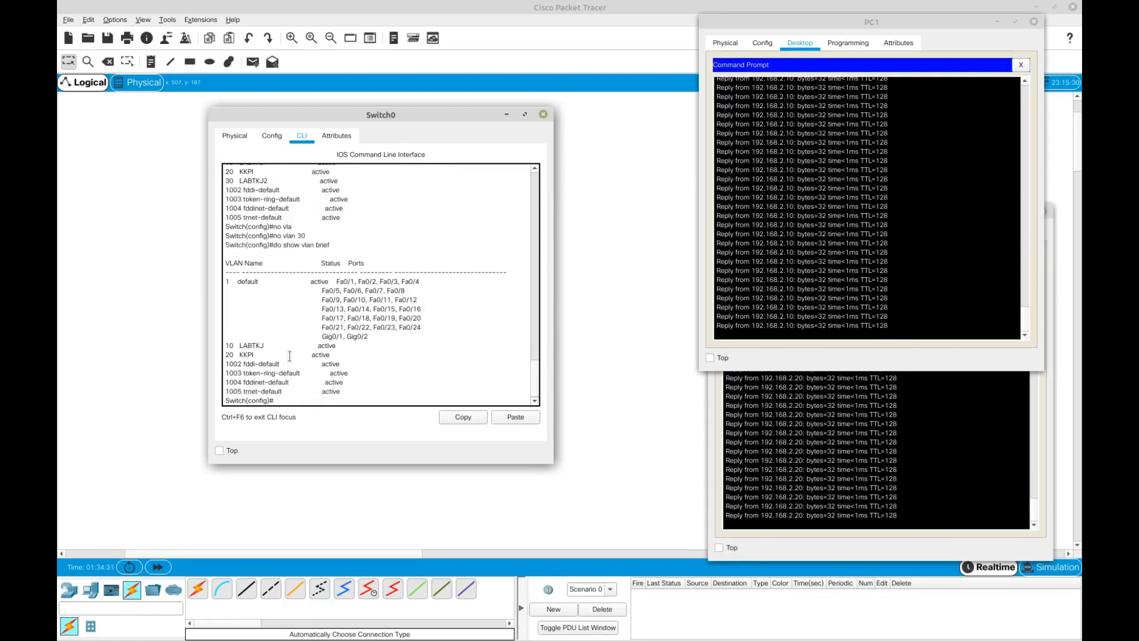
pyautogui.moveTo(228, 348); pyautogui.dragTo(259, 354)
pyautogui.click(267, 358)
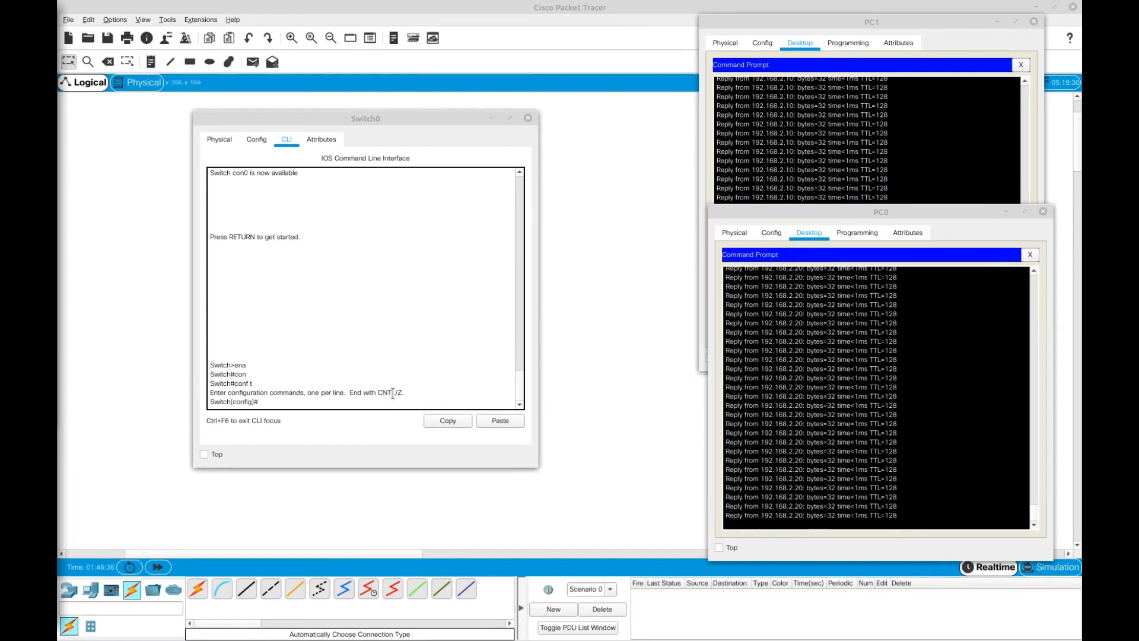
# Alternate between the PC1 and PC0 command prompts to examine the continuous ping replies in both directions.
pyautogui.click(743, 155)
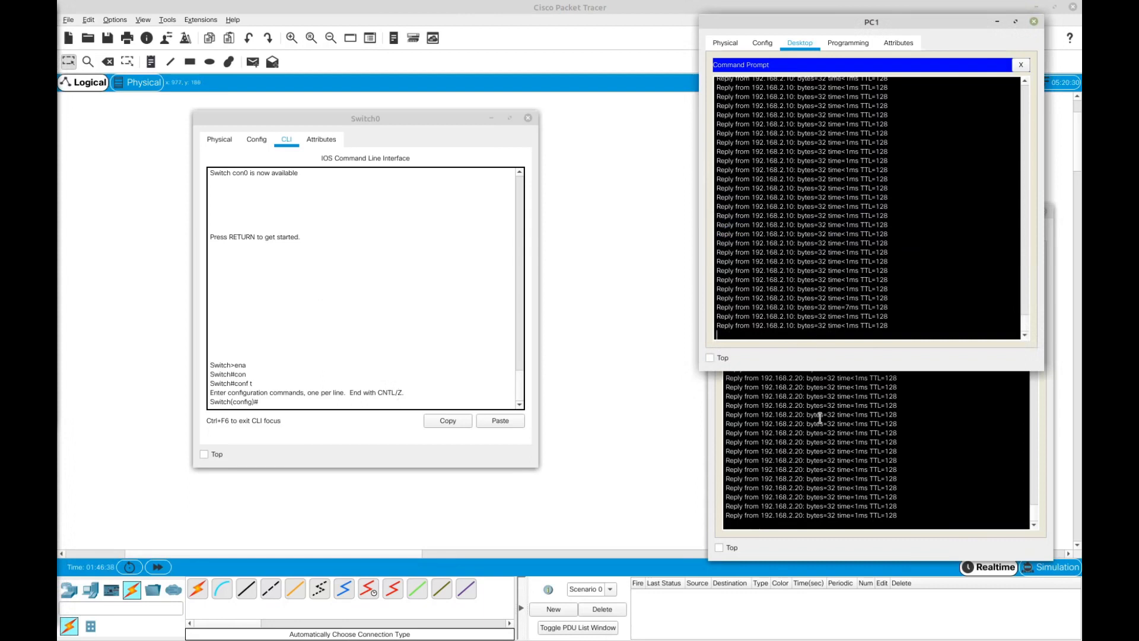
pyautogui.click(820, 422)
pyautogui.click(795, 172)
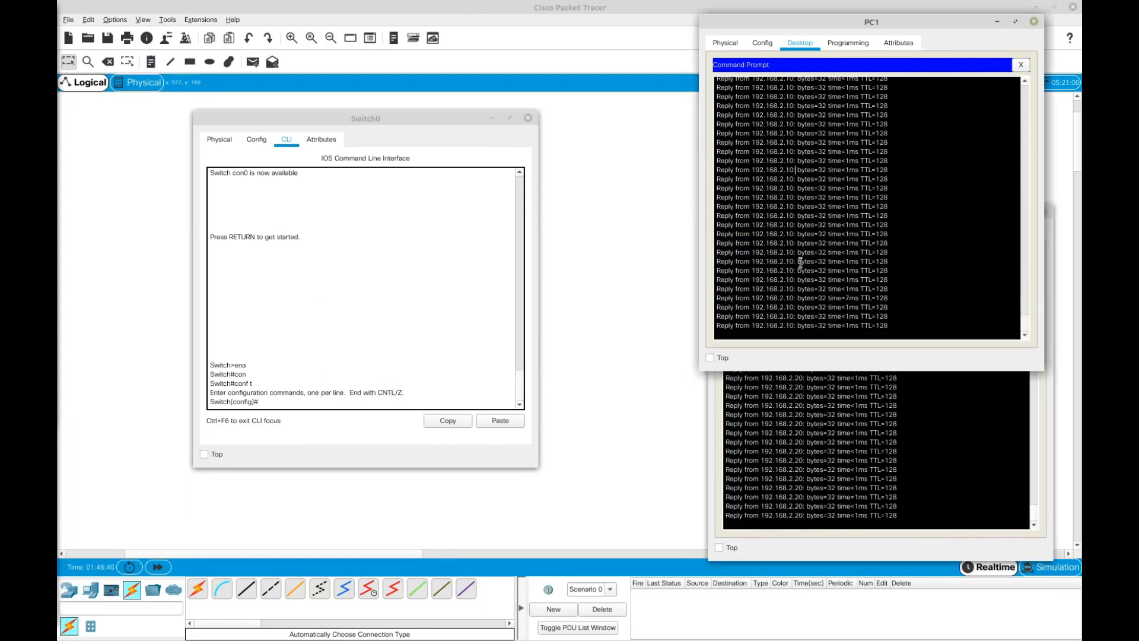
pyautogui.click(805, 428)
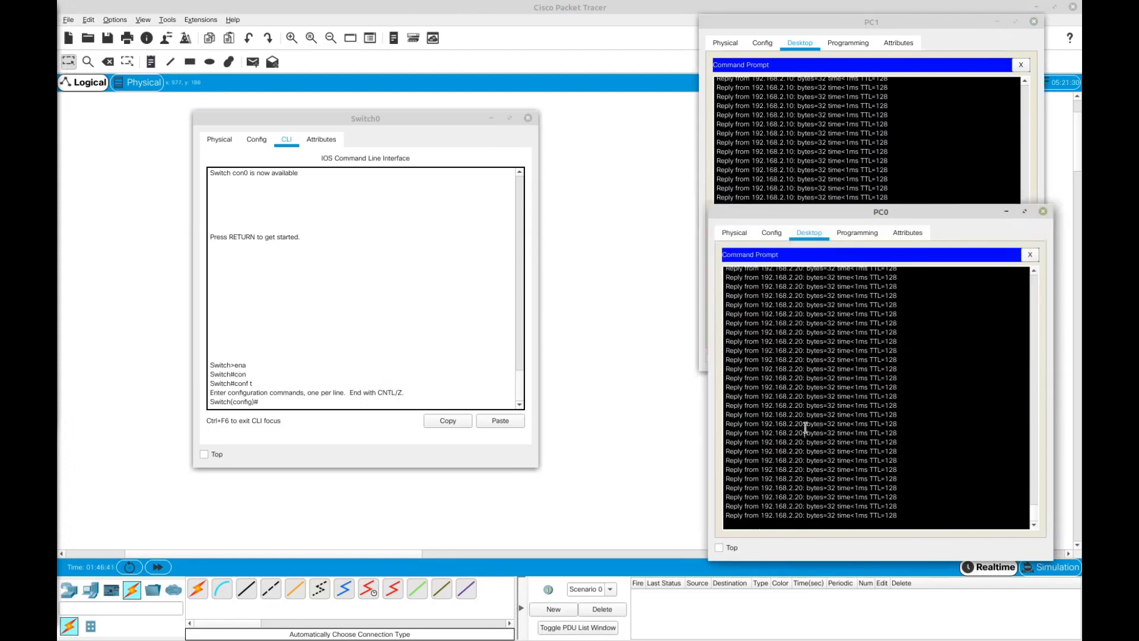
pyautogui.click(828, 134)
pyautogui.click(844, 408)
pyautogui.click(812, 160)
pyautogui.click(837, 423)
pyautogui.click(790, 121)
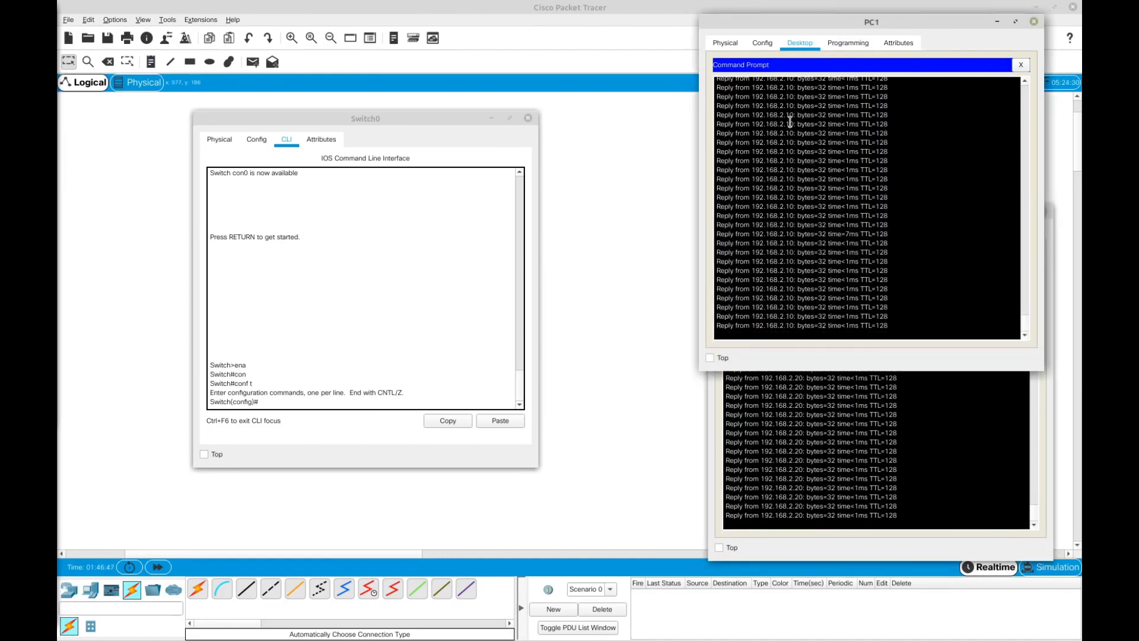
# Enter interface configuration mode for fastEthernet 0/1 on the switch.
pyautogui.click(287, 401)
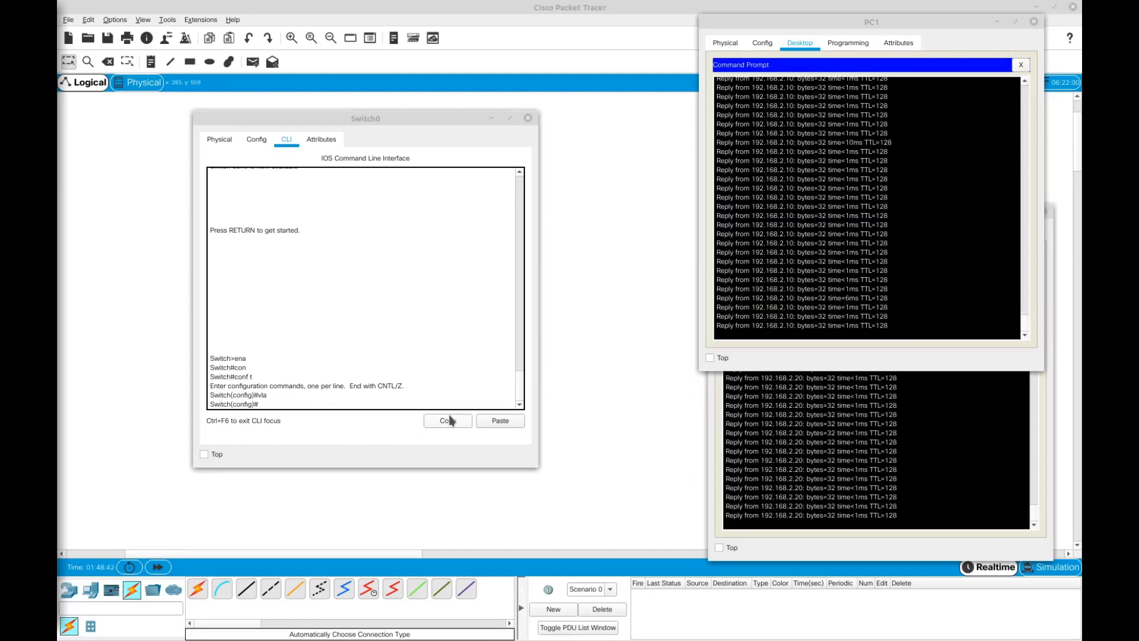
pyautogui.click(274, 404)
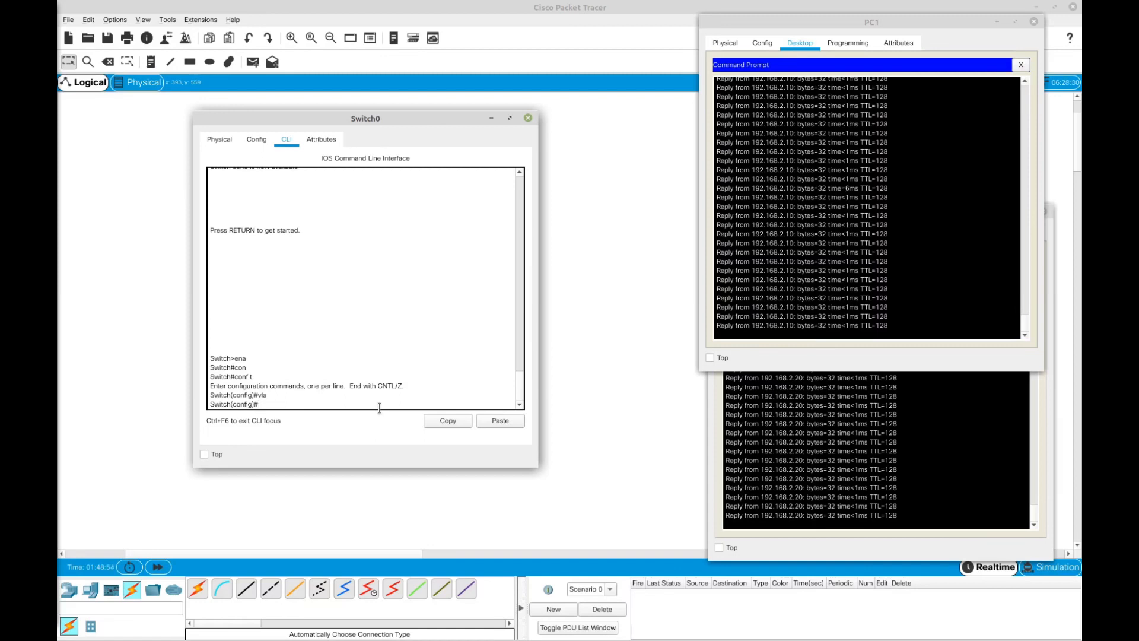
pyautogui.write('n')
pyautogui.press('Tab')
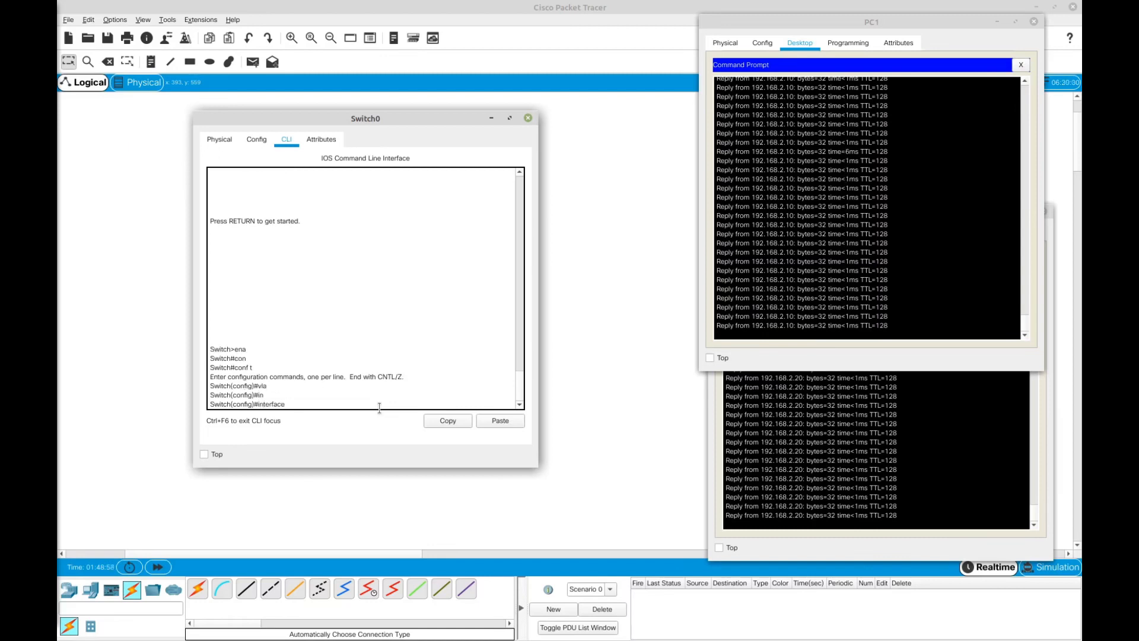
pyautogui.write('fa')
pyautogui.press('Tab')
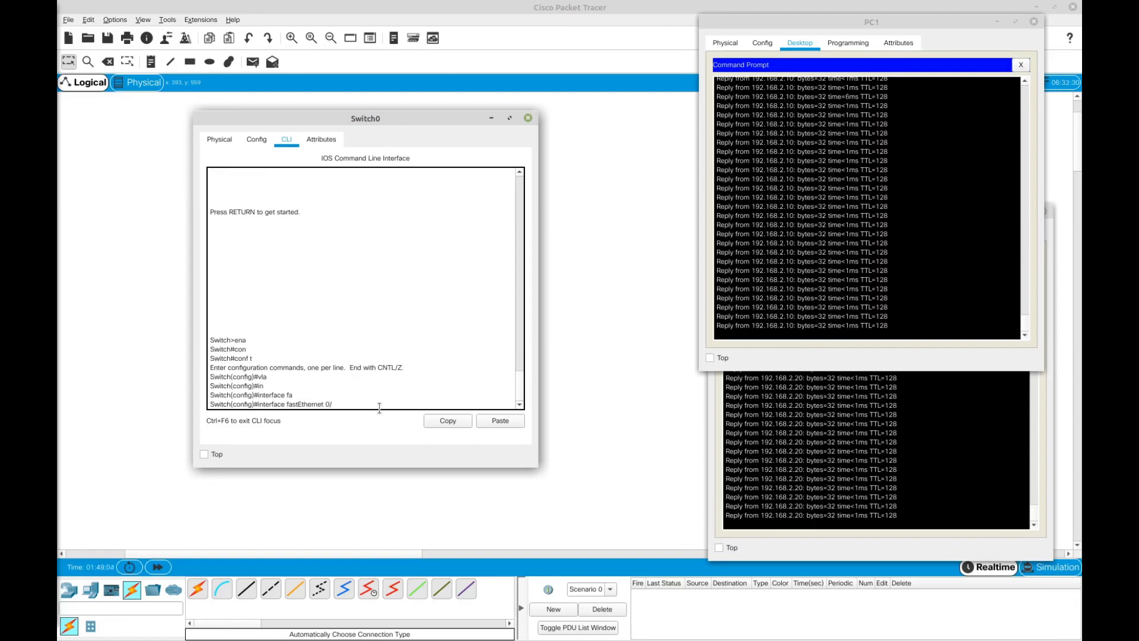
pyautogui.press('Return')
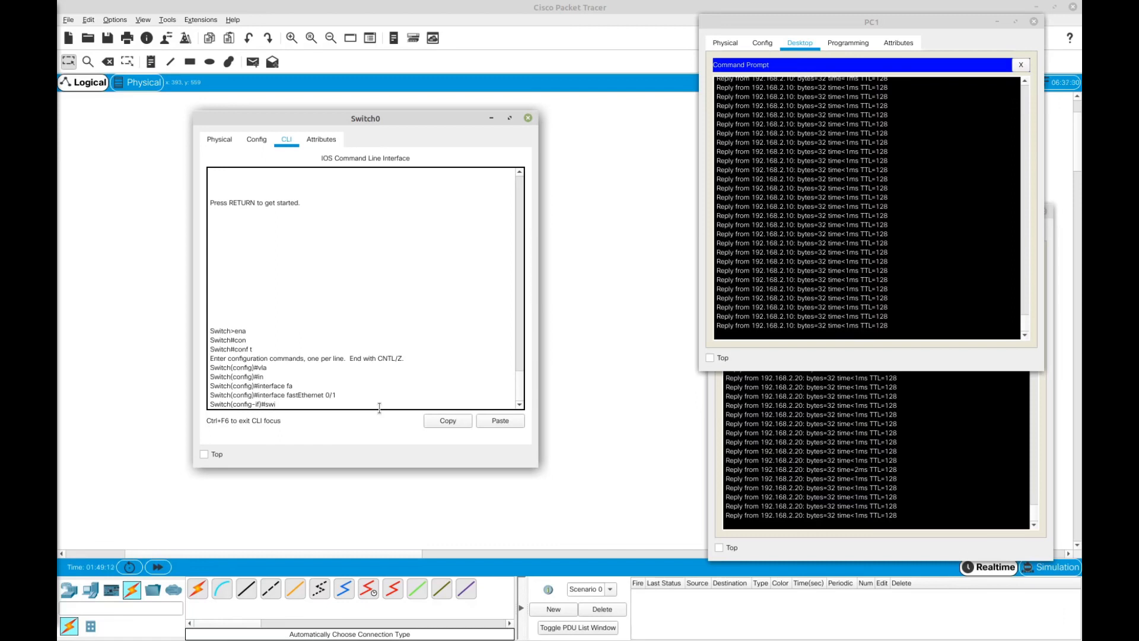
# Assign fastEthernet 0/1 to VLAN 10 with switchport access vlan 10, bringing PC0's ping output forward before applying it.
pyautogui.write('swi')
pyautogui.press('Tab')
pyautogui.write('ac')
pyautogui.press('Tab')
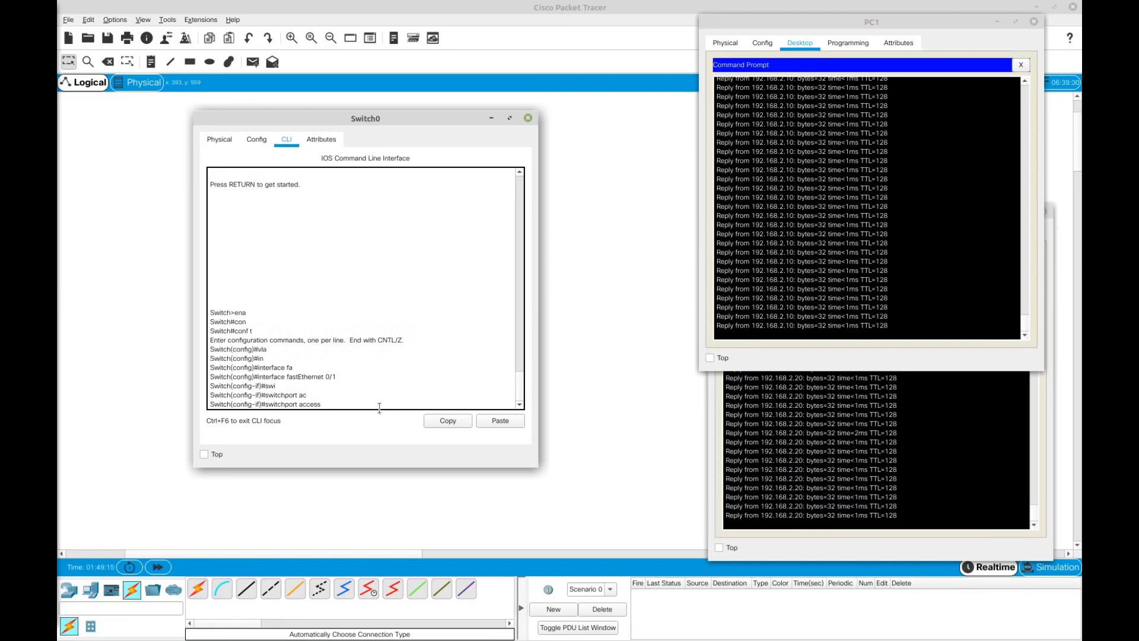
pyautogui.write('V')
pyautogui.write('l')
pyautogui.press('Tab')
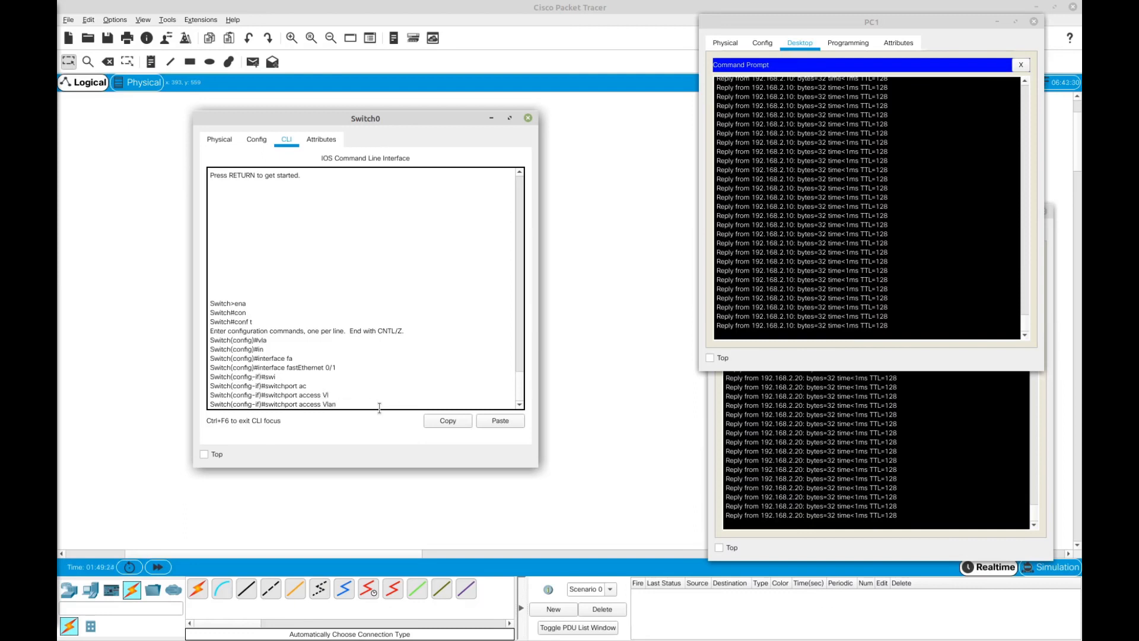
pyautogui.write('1')
pyautogui.click(940, 415)
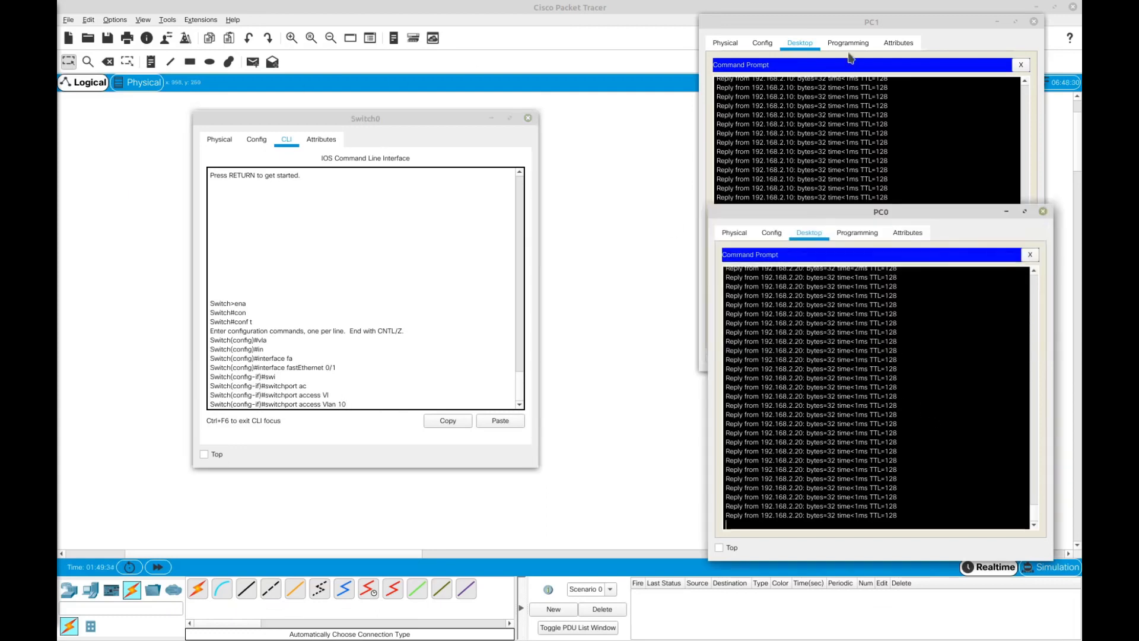
pyautogui.click(368, 400)
pyautogui.press('Return')
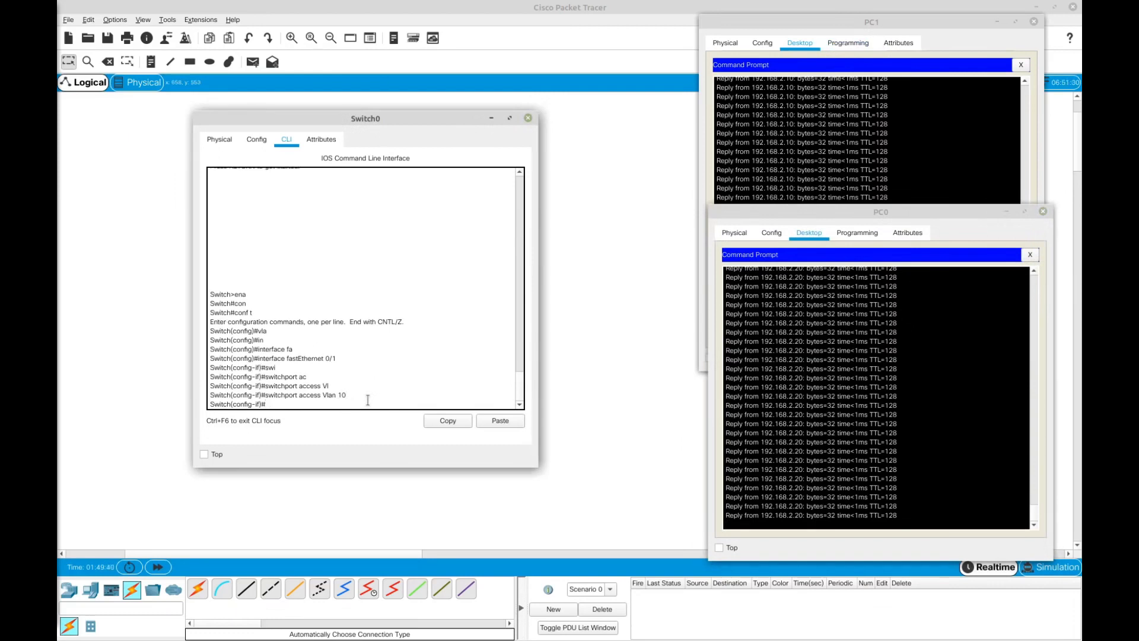
# List the switch's VLANs and port assignments from interface configuration mode with do show vlan brief.
pyautogui.write('do sh')
pyautogui.press('Tab')
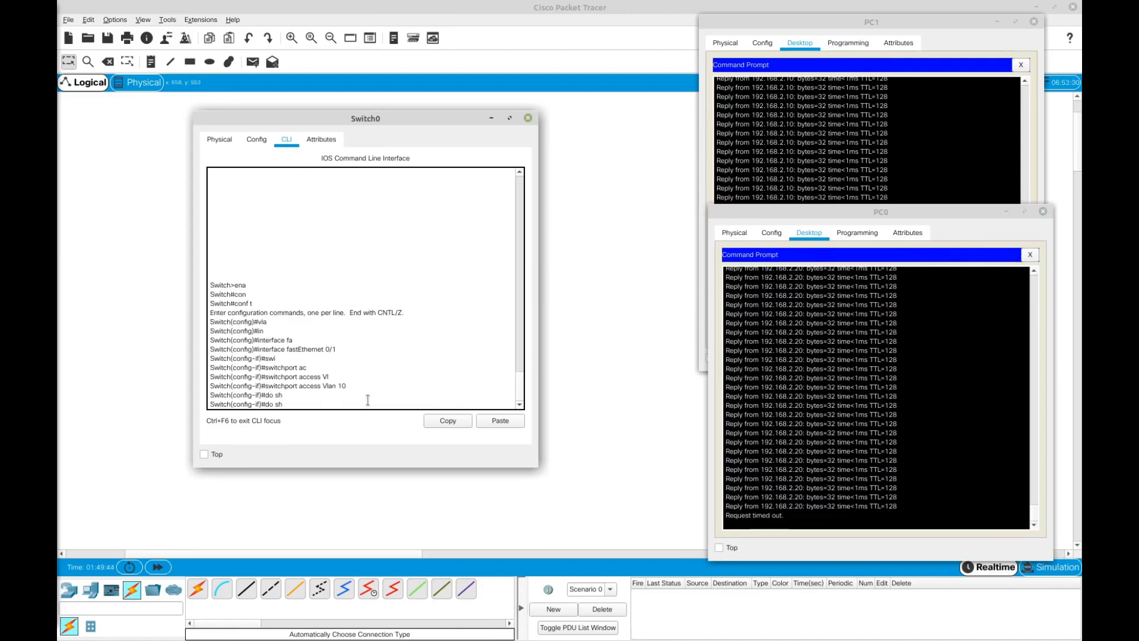
pyautogui.write('ow vlan brie')
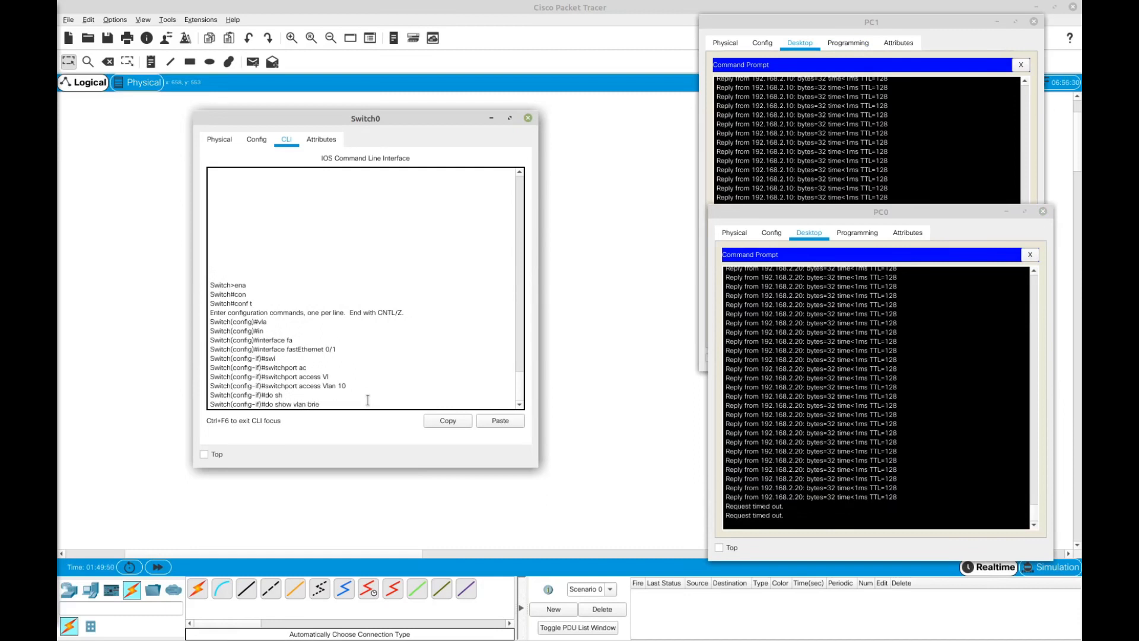
pyautogui.write('f')
pyautogui.press('Return')
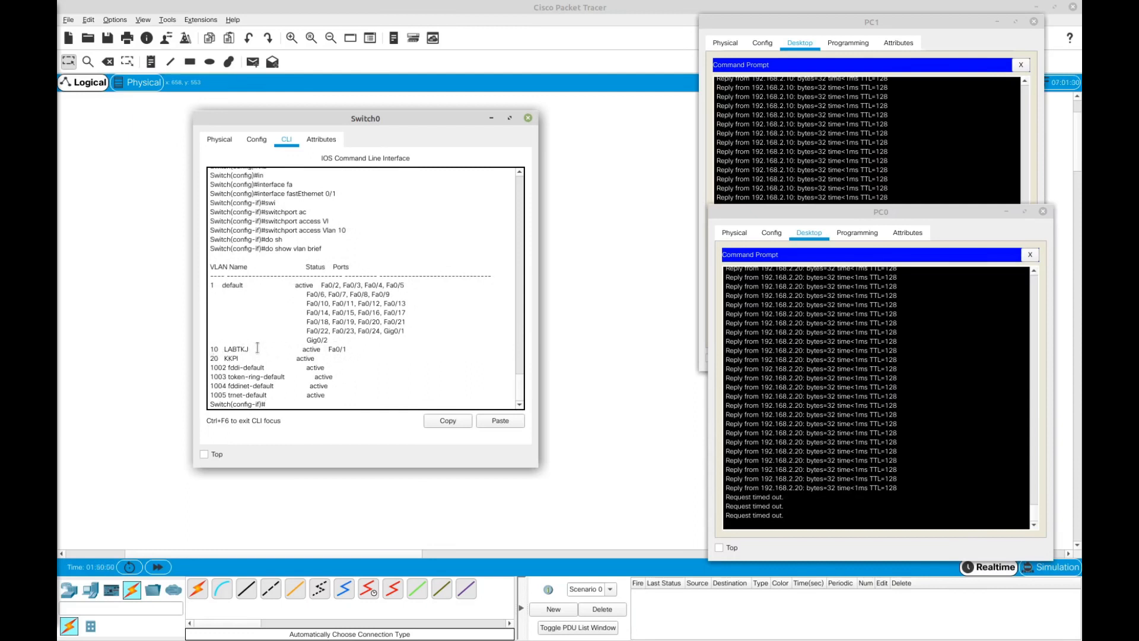
# Compare the continuous ping output on PC1 and PC0 following the fastEthernet 0/1 VLAN assignment.
pyautogui.click(815, 25)
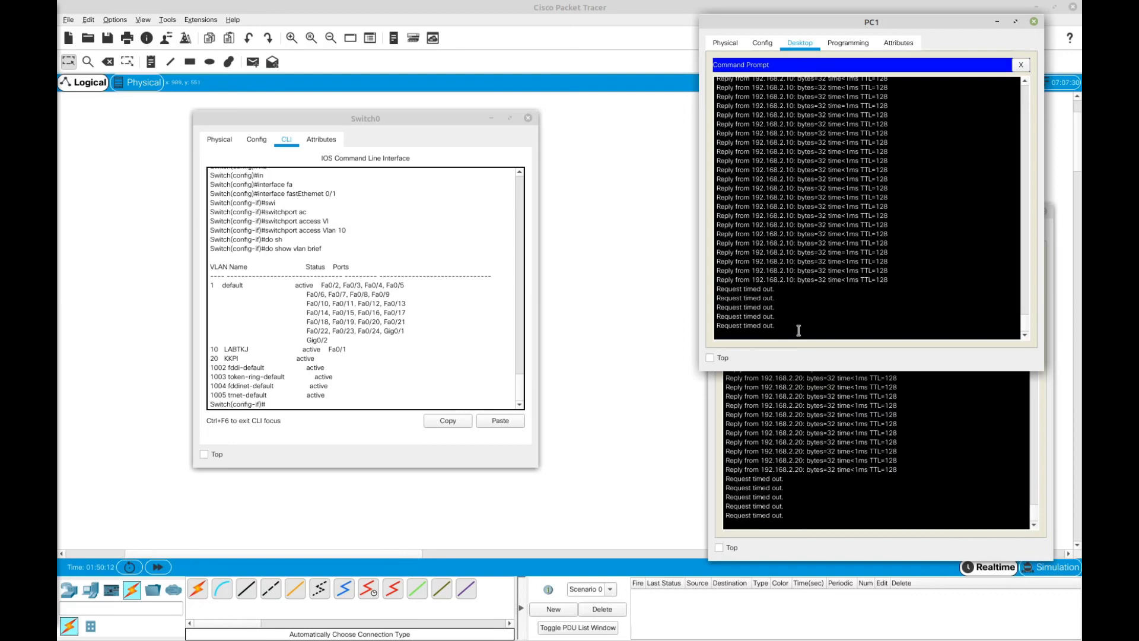
pyautogui.click(826, 439)
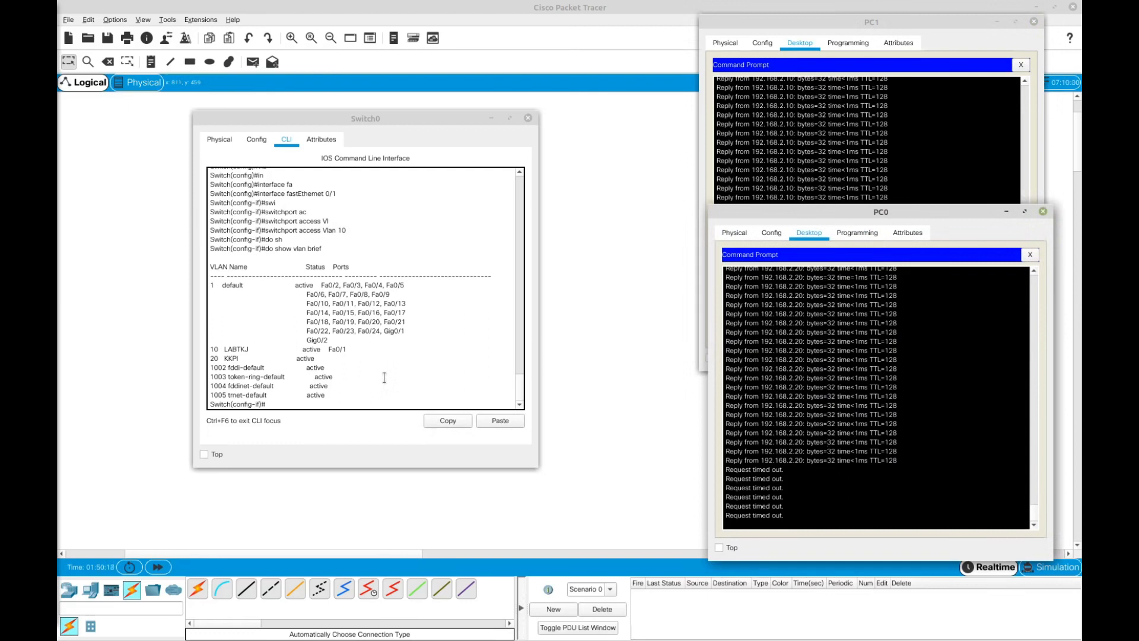
pyautogui.click(805, 31)
pyautogui.click(929, 431)
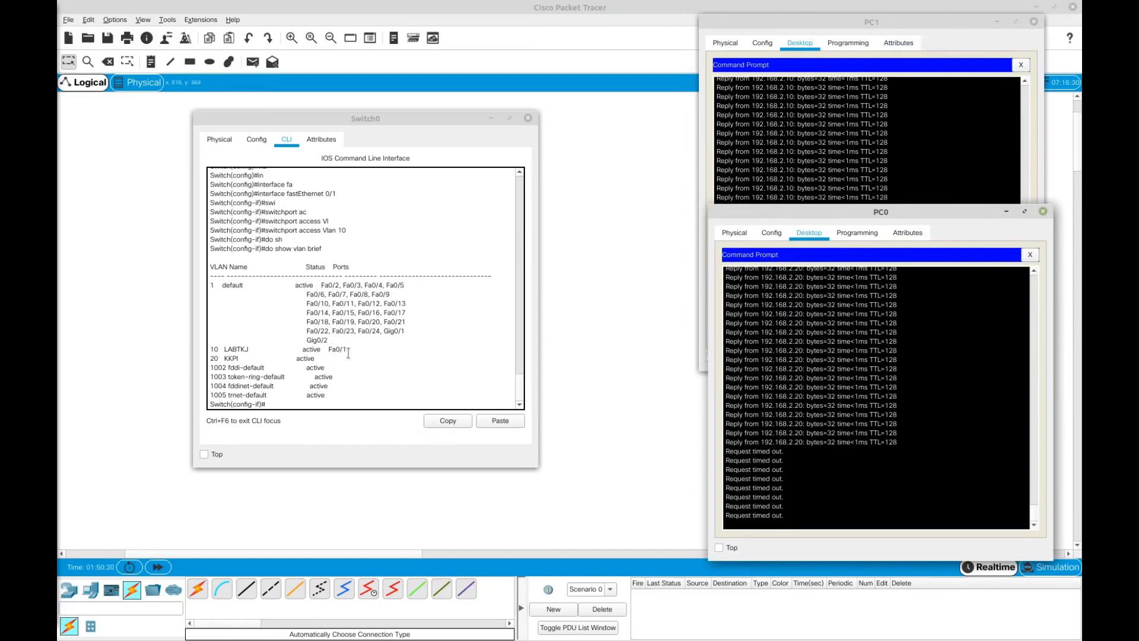
# Examine the VLAN 10 port entry Fa0/1 alongside the switch's links to PC0 and PC1 in the topology.
pyautogui.moveTo(348, 350); pyautogui.dragTo(328, 350)
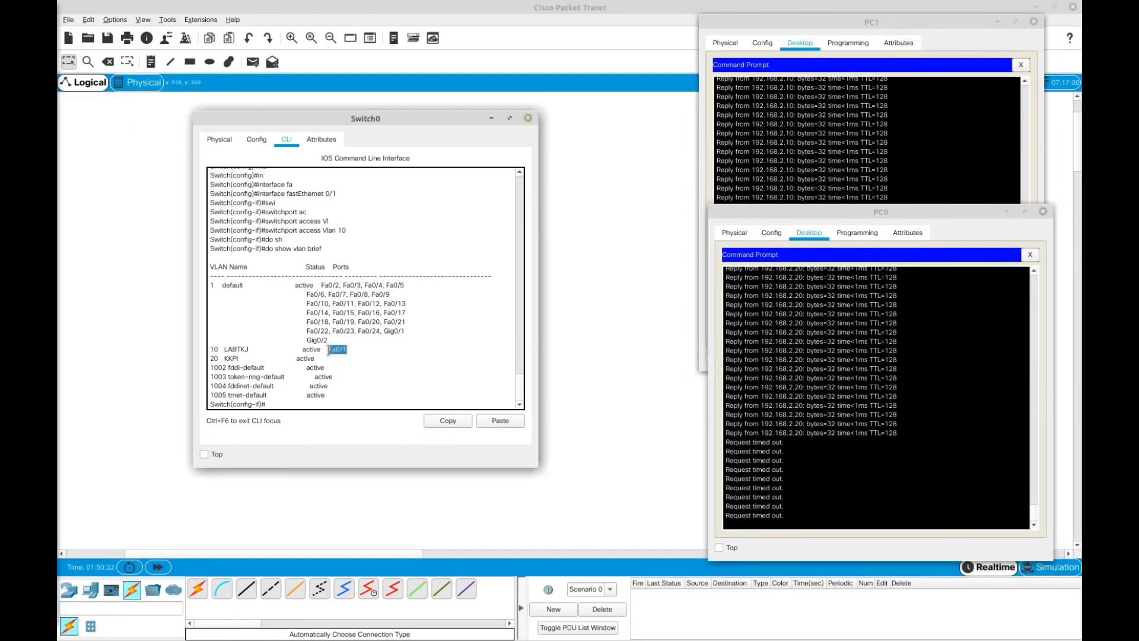
pyautogui.moveTo(428, 118); pyautogui.dragTo(800, 210)
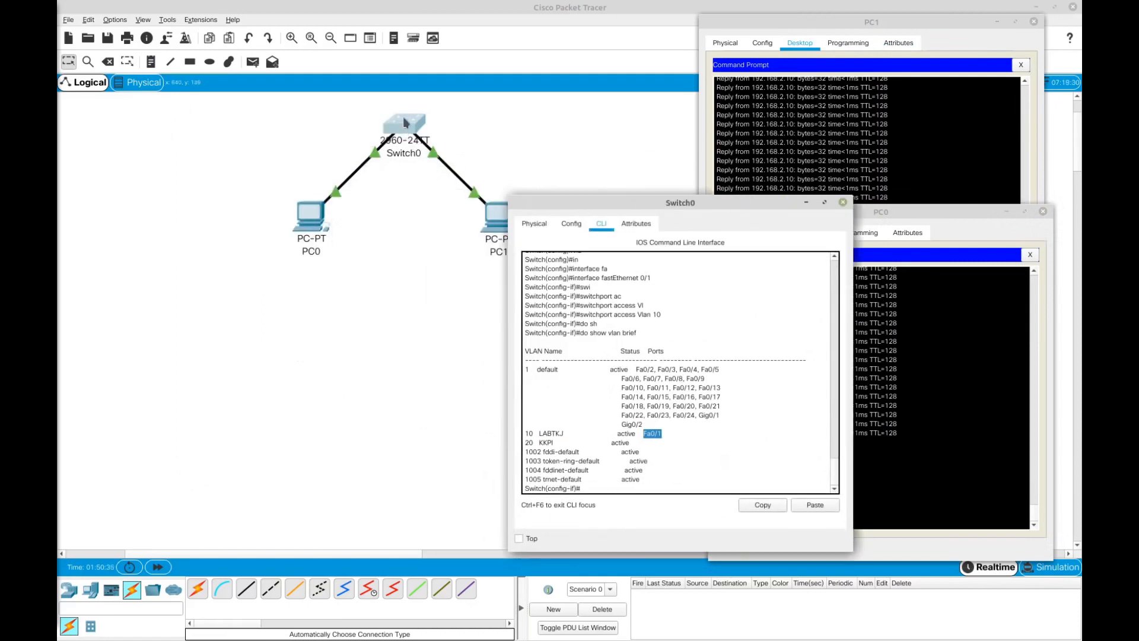
pyautogui.moveTo(652, 205); pyautogui.dragTo(902, 193)
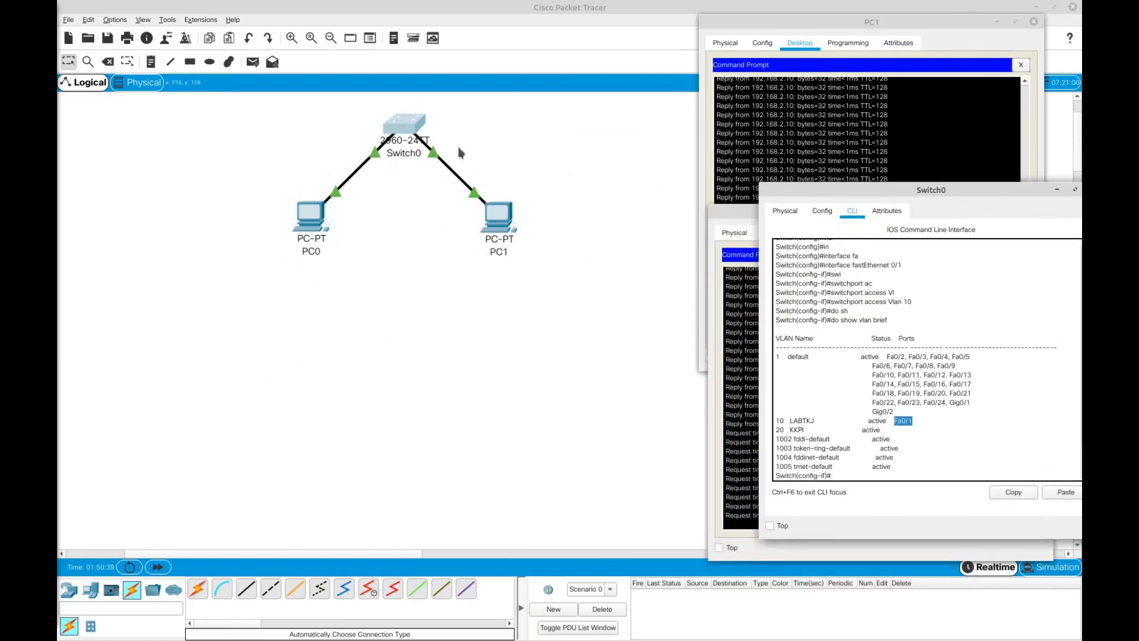
pyautogui.click(408, 127)
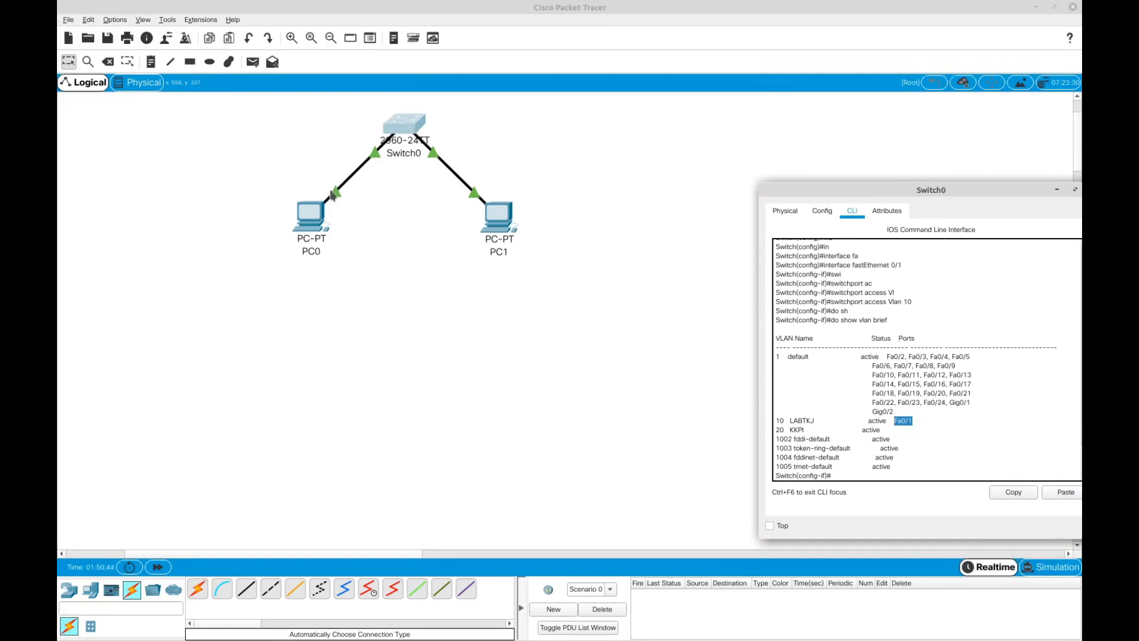
pyautogui.moveTo(871, 190); pyautogui.dragTo(366, 163)
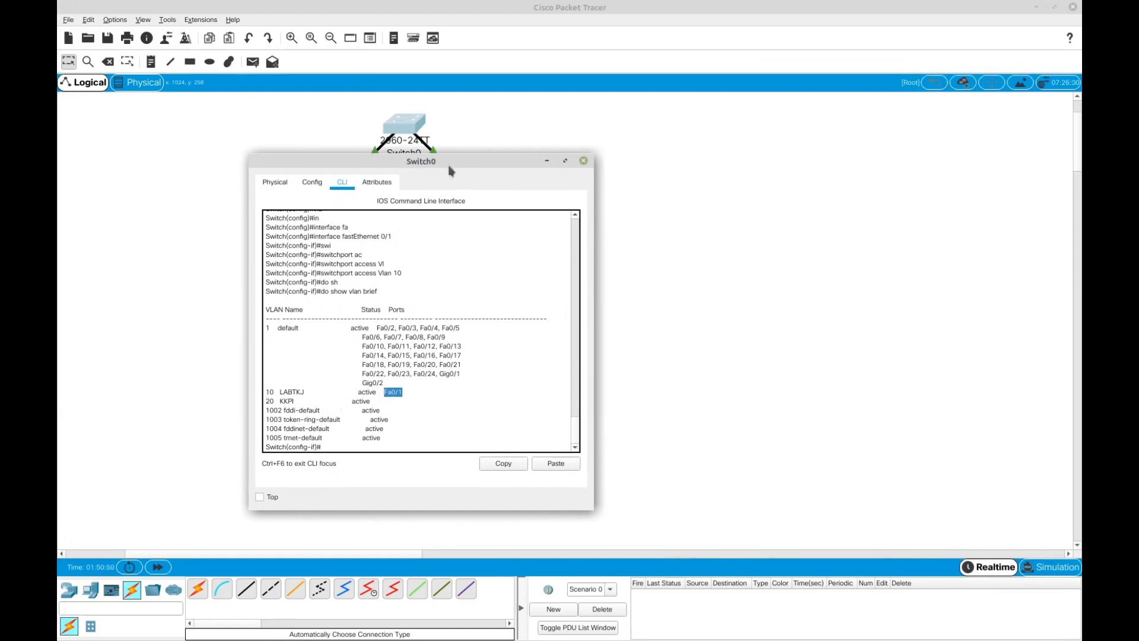
pyautogui.moveTo(351, 164); pyautogui.dragTo(593, 167)
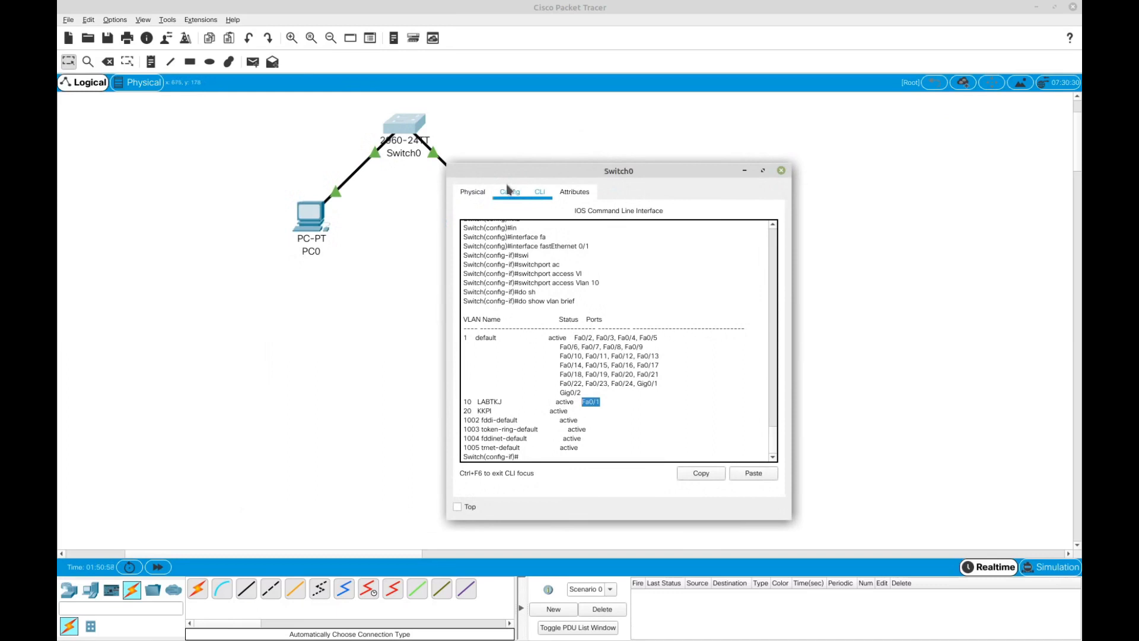
pyautogui.moveTo(562, 172); pyautogui.dragTo(515, 136)
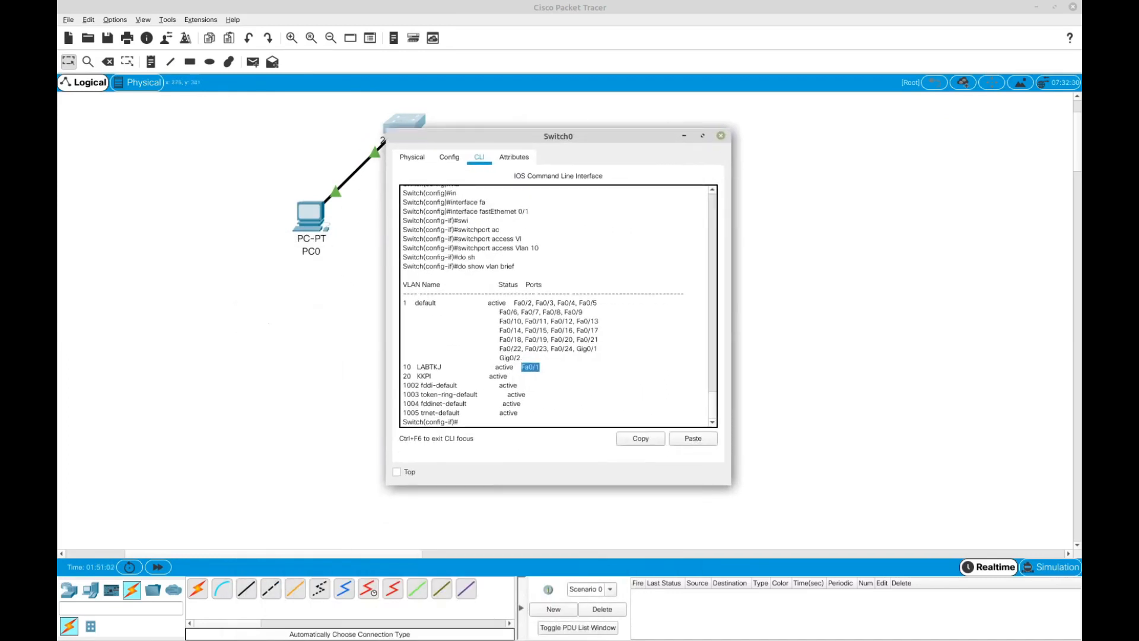
# Bring the PC0 and PC1 ping windows back into view and place the Switch0 window beside them.
pyautogui.hotkey('alt', 'Tab')
pyautogui.hotkey('alt', 'Tab')
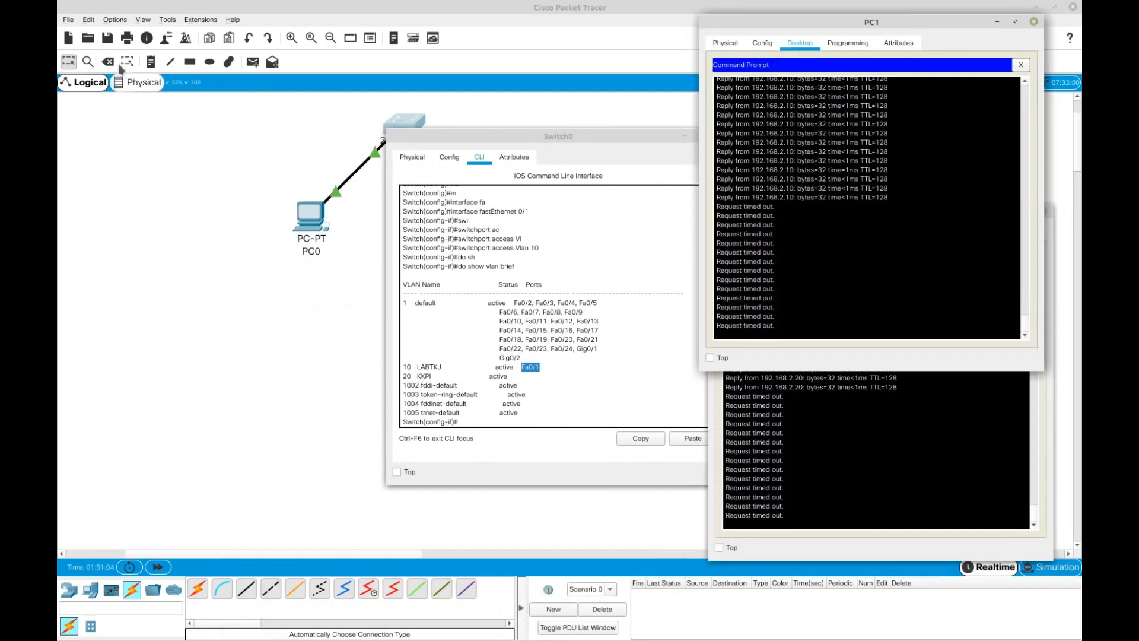
pyautogui.moveTo(561, 137); pyautogui.dragTo(306, 129)
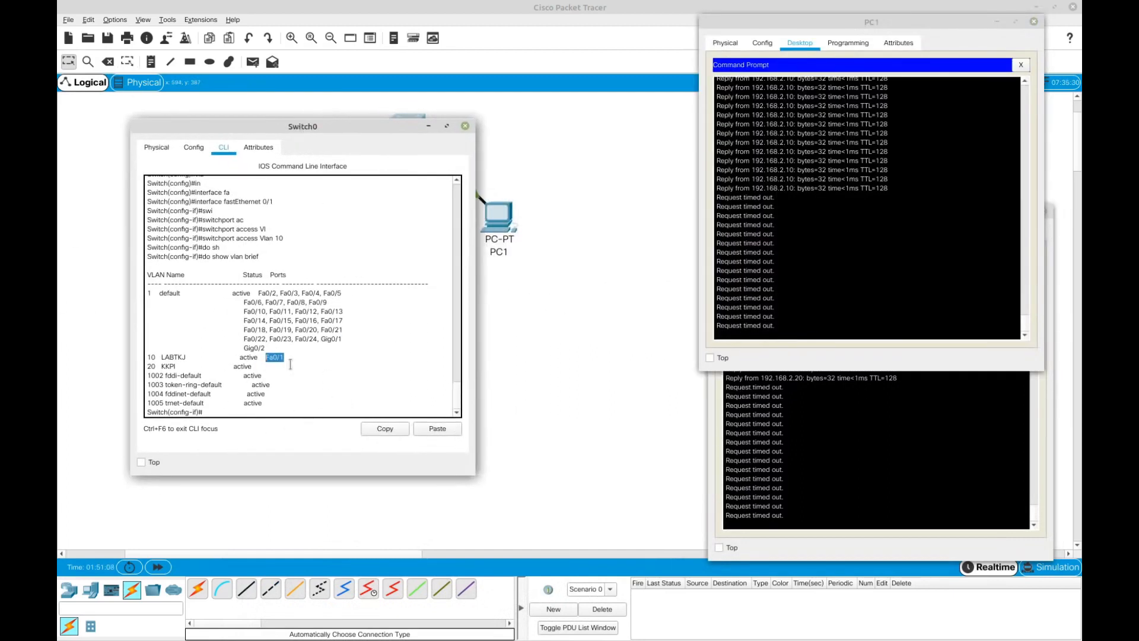
# Leave the fastEthernet 0/1 interface configuration on Switch0 and enter configuration mode for interface fastEthernet 0/2.
pyautogui.click(212, 412)
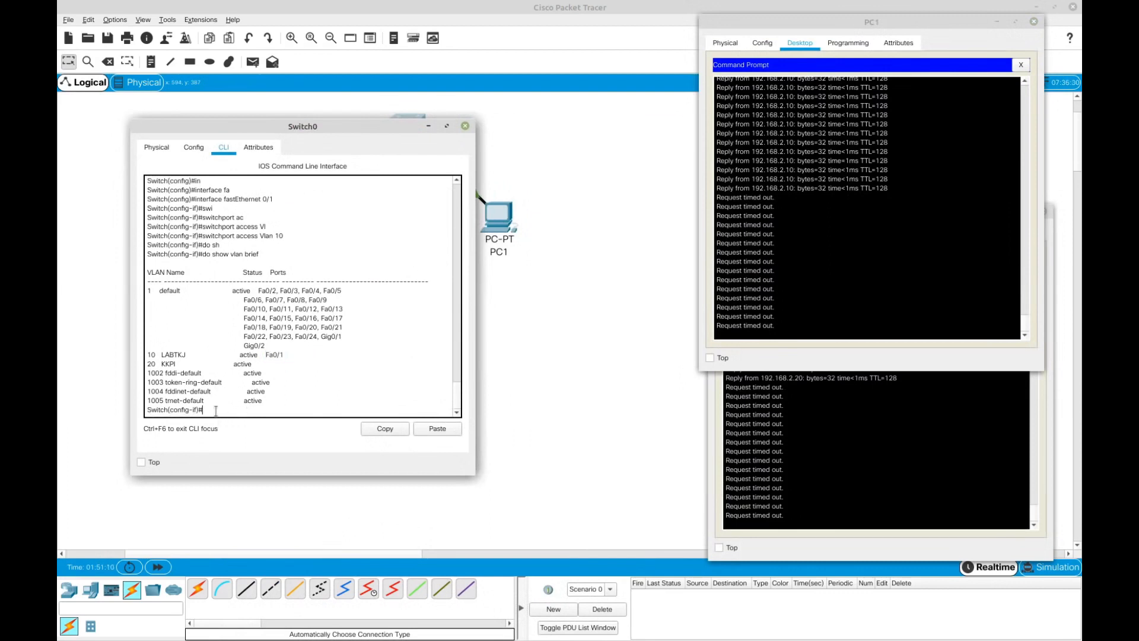
pyautogui.write('exit')
pyautogui.press('Return')
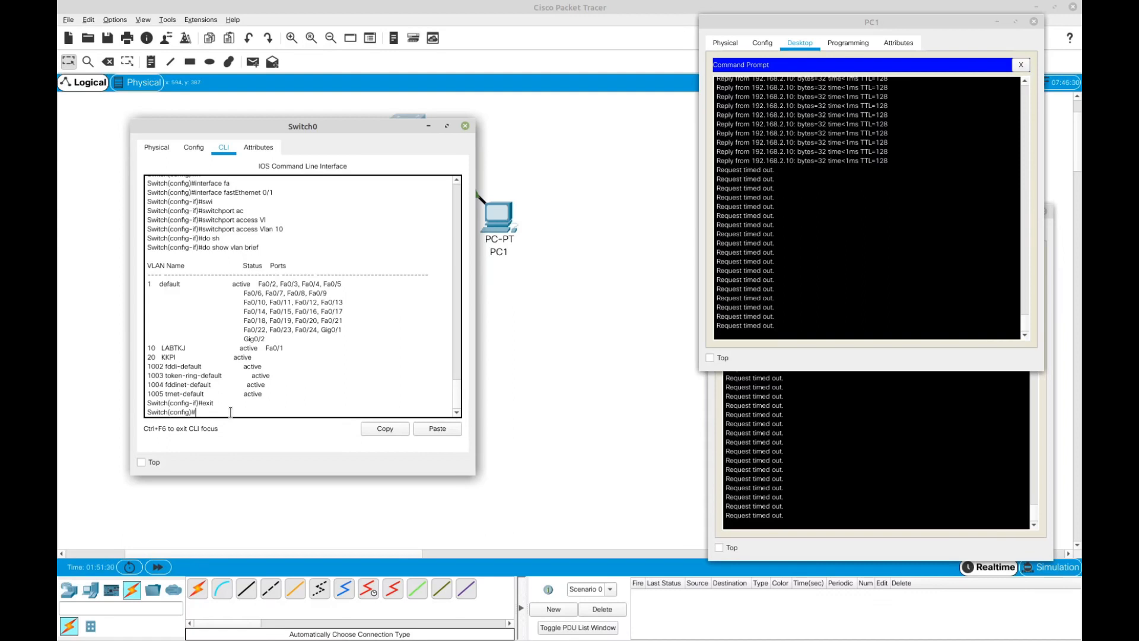
pyautogui.write('in')
pyautogui.press('Tab')
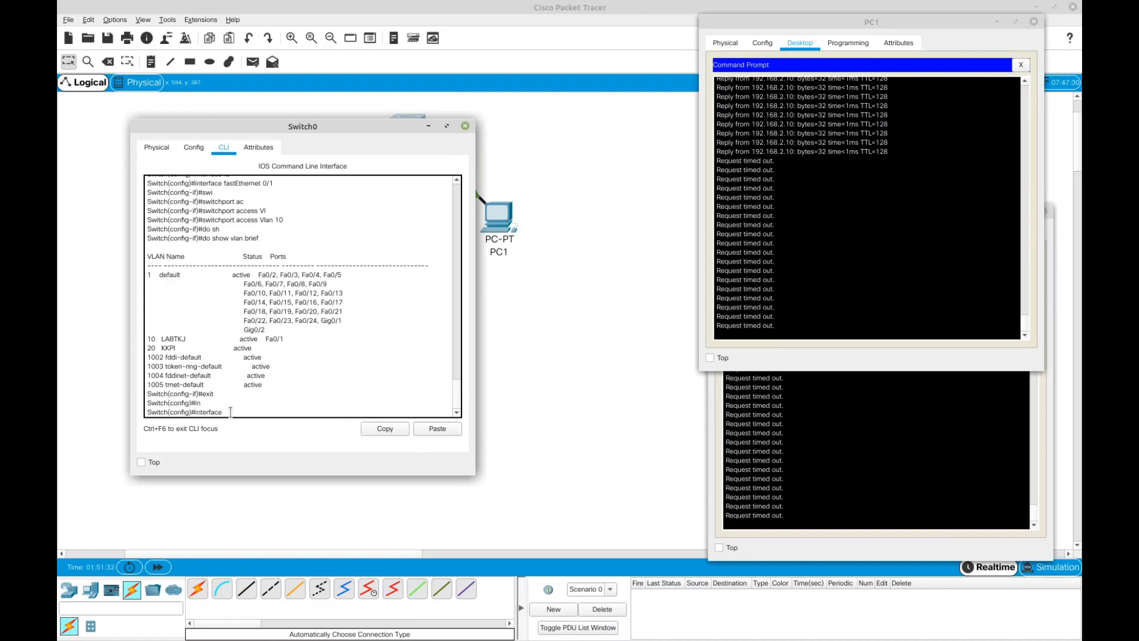
pyautogui.write('fa')
pyautogui.press('Tab')
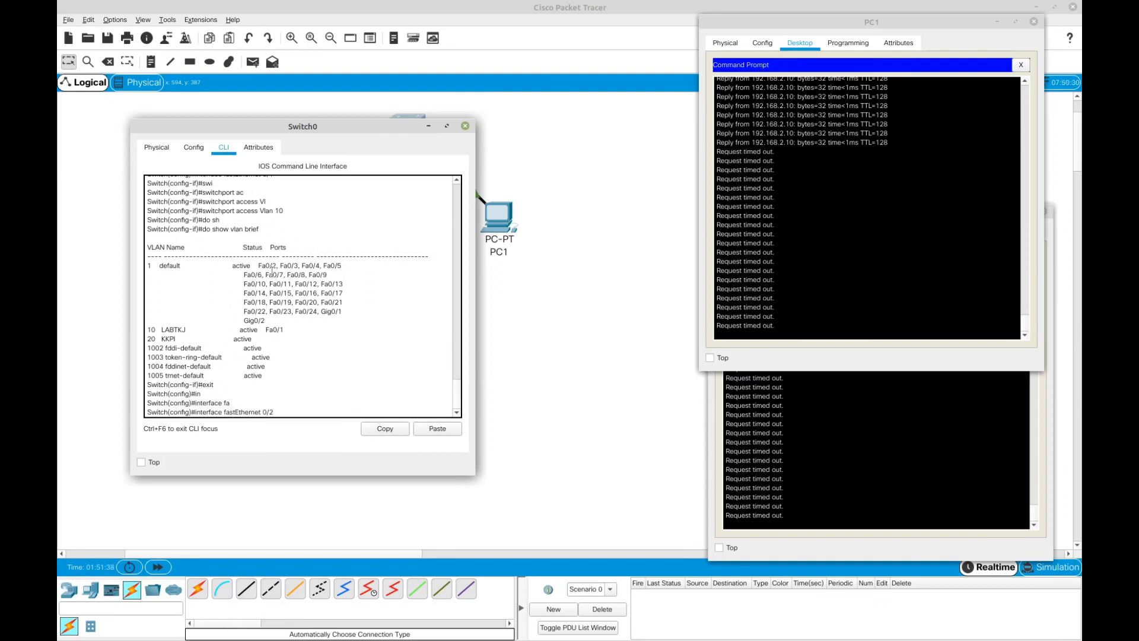
pyautogui.moveTo(256, 265); pyautogui.dragTo(266, 264)
pyautogui.click(290, 407)
pyautogui.press('Return')
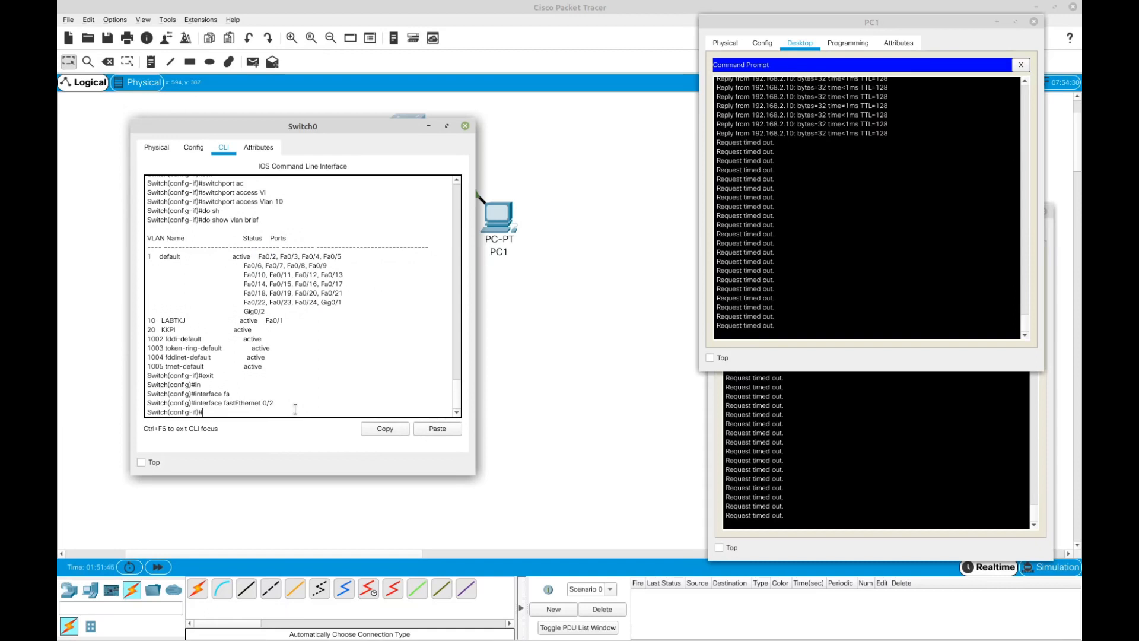
# Assign the fastEthernet 0/2 port to VLAN 10 with switchport access vlan 10.
pyautogui.write('sw')
pyautogui.press('Tab')
pyautogui.write('ac')
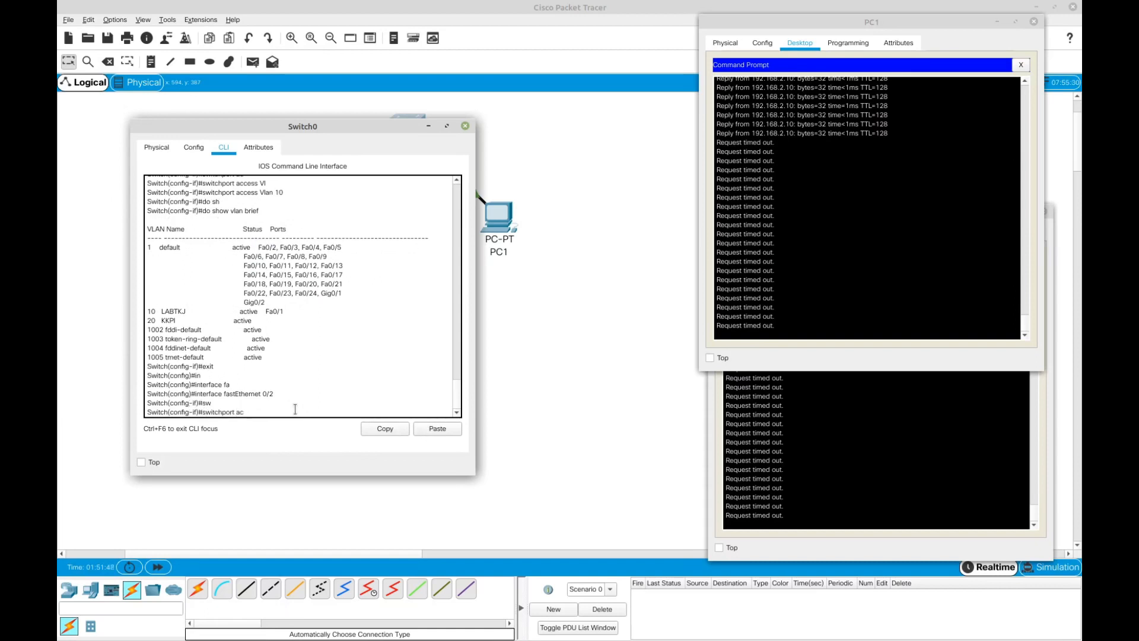
pyautogui.press('Tab')
pyautogui.write('vla')
pyautogui.press('Tab')
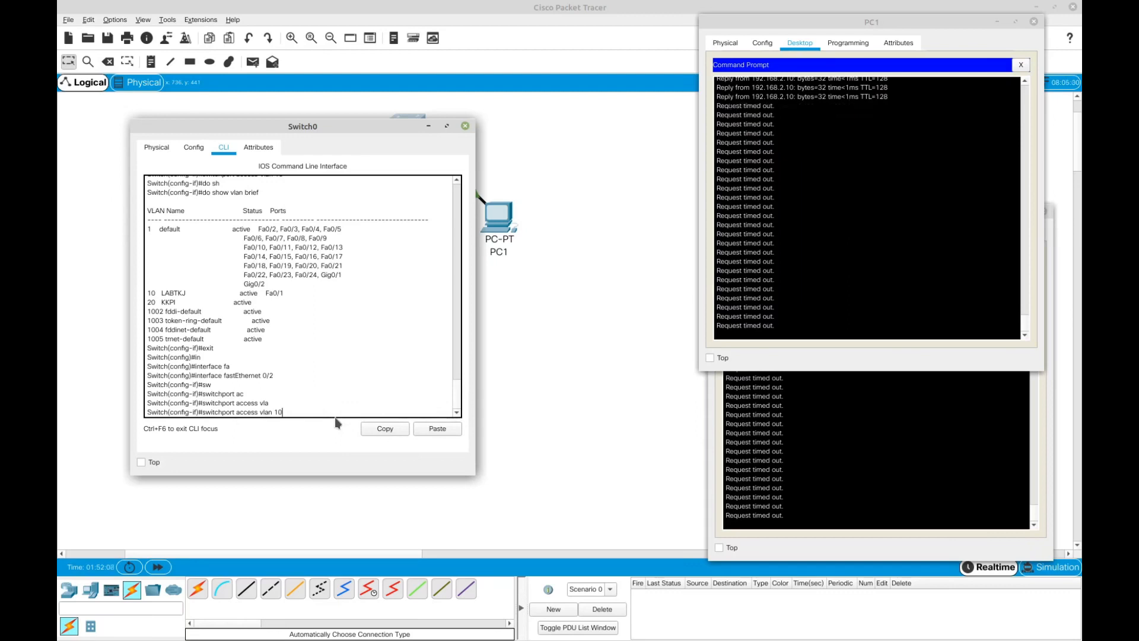
pyautogui.press('Return')
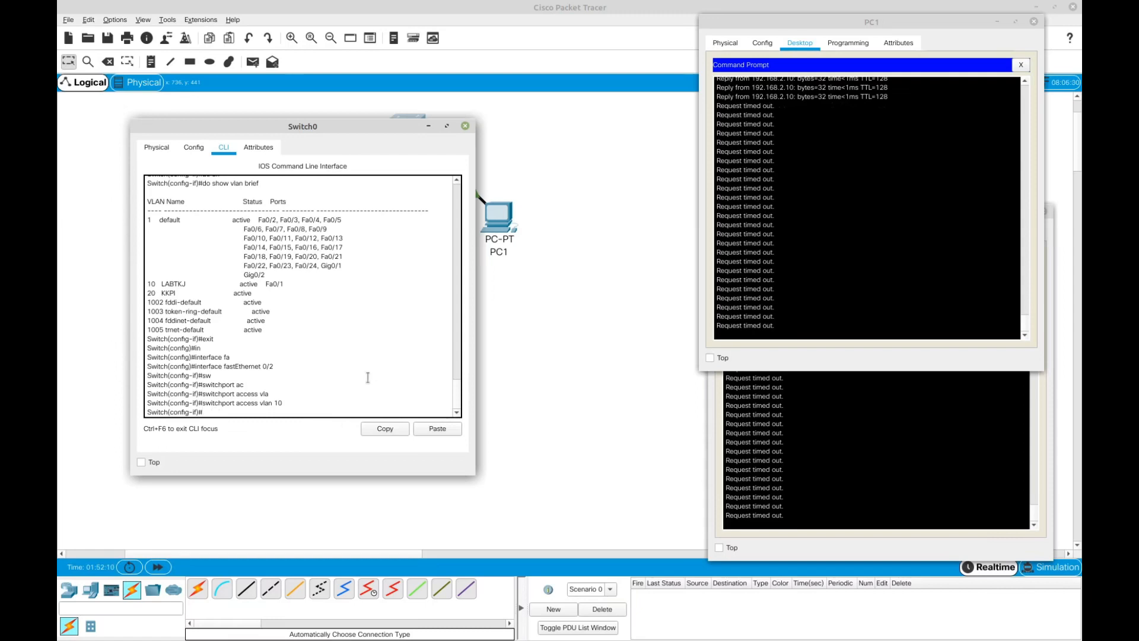
# Examine the continuous ping output on PC1 and PC0 following the fastEthernet 0/2 assignment, including PC0's earlier replies.
pyautogui.click(840, 431)
pyautogui.click(792, 160)
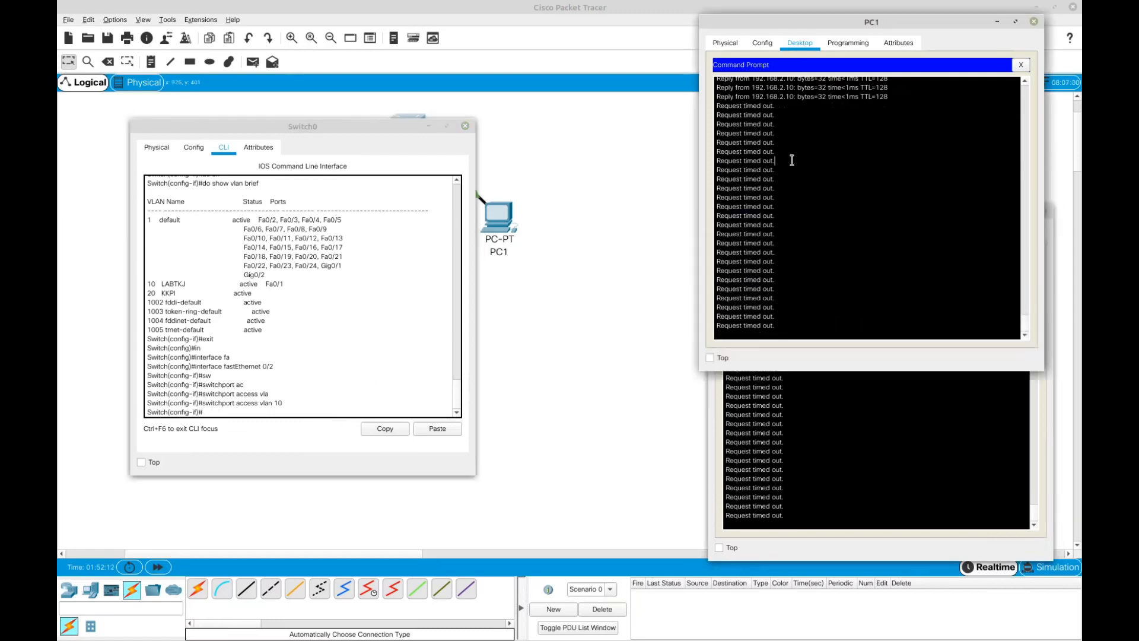
pyautogui.click(855, 421)
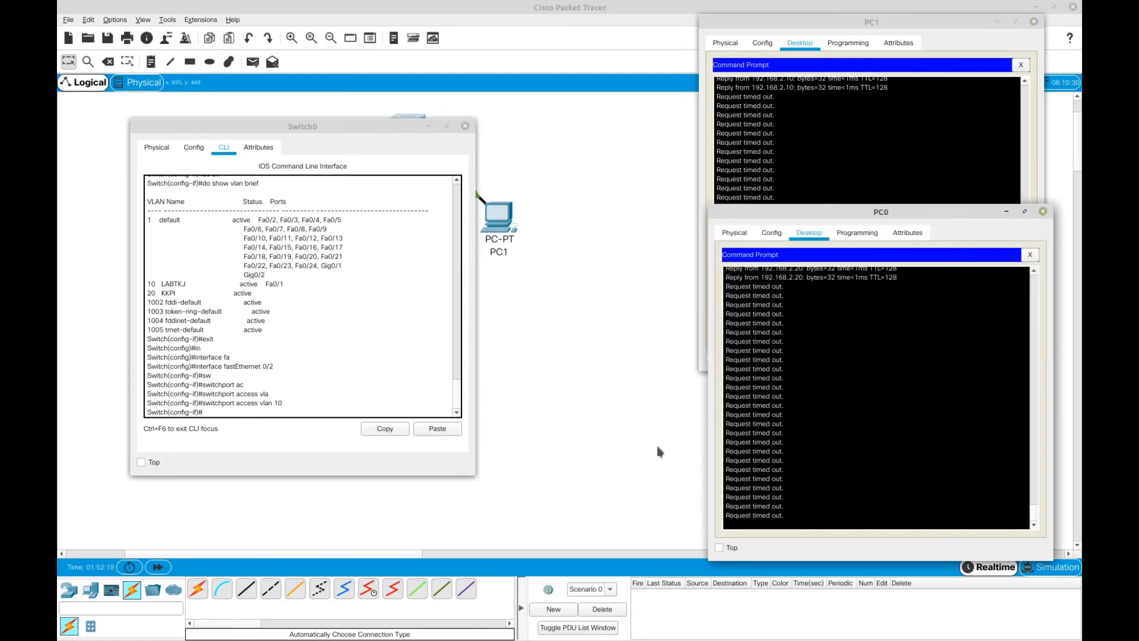
pyautogui.click(807, 173)
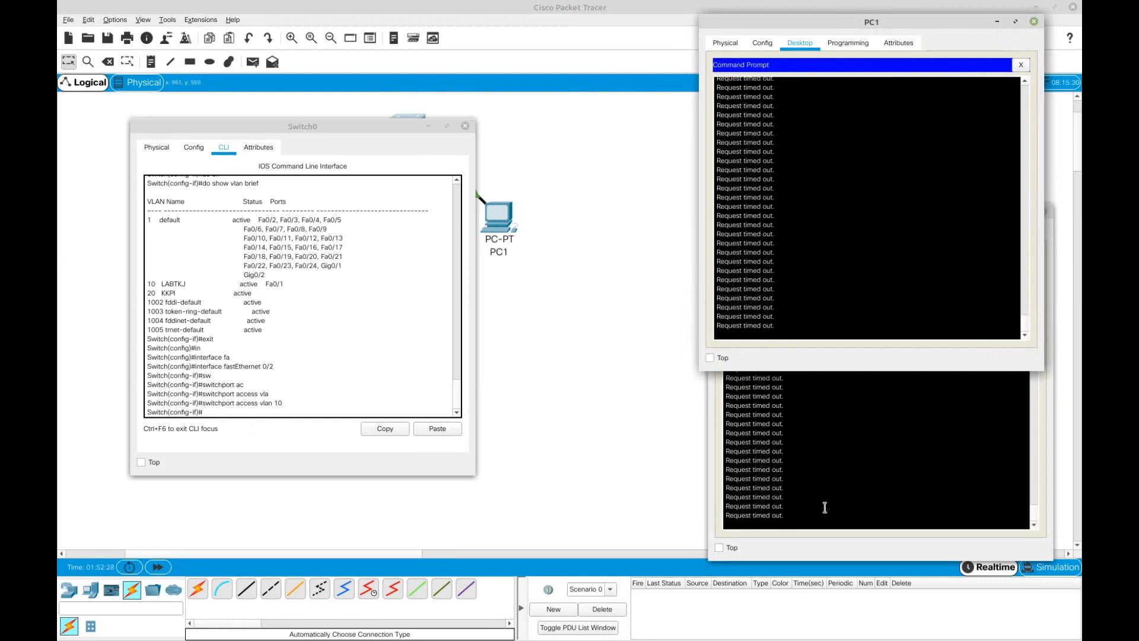
pyautogui.click(387, 131)
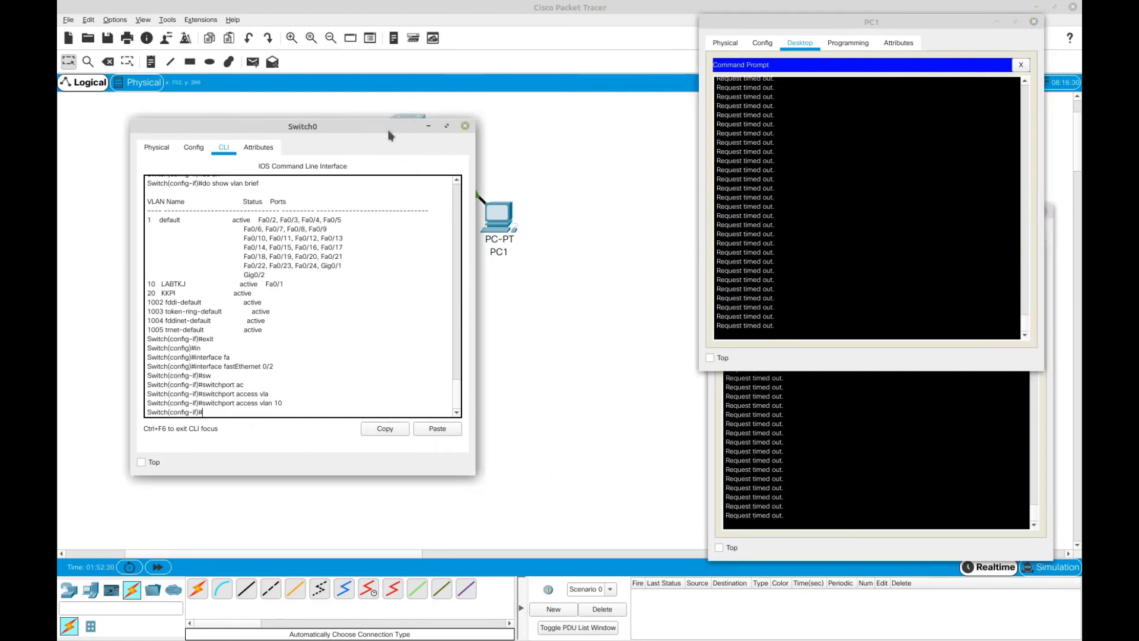
pyautogui.click(925, 472)
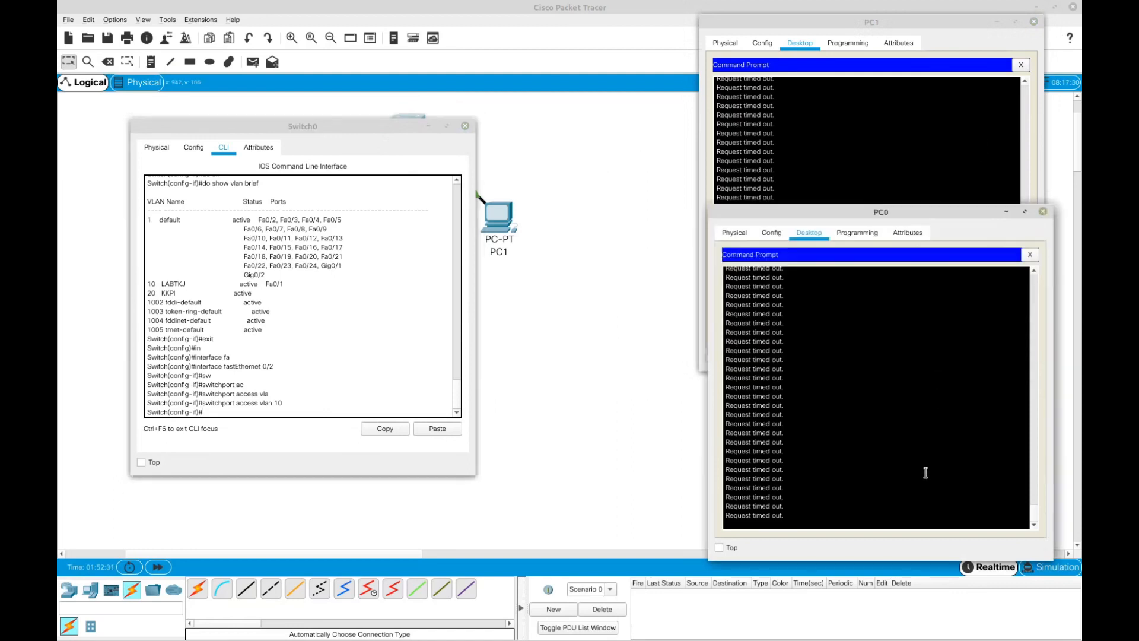
pyautogui.scroll(10, 1035, 468)
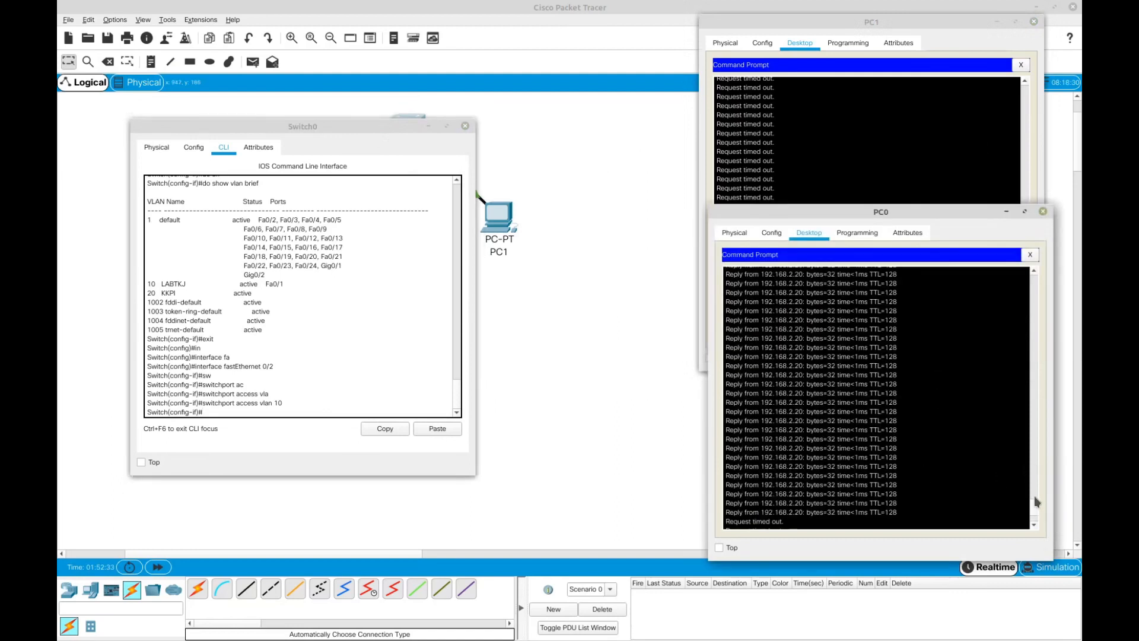
pyautogui.scroll(-1, 1037, 502)
pyautogui.scroll(-5, 973, 447)
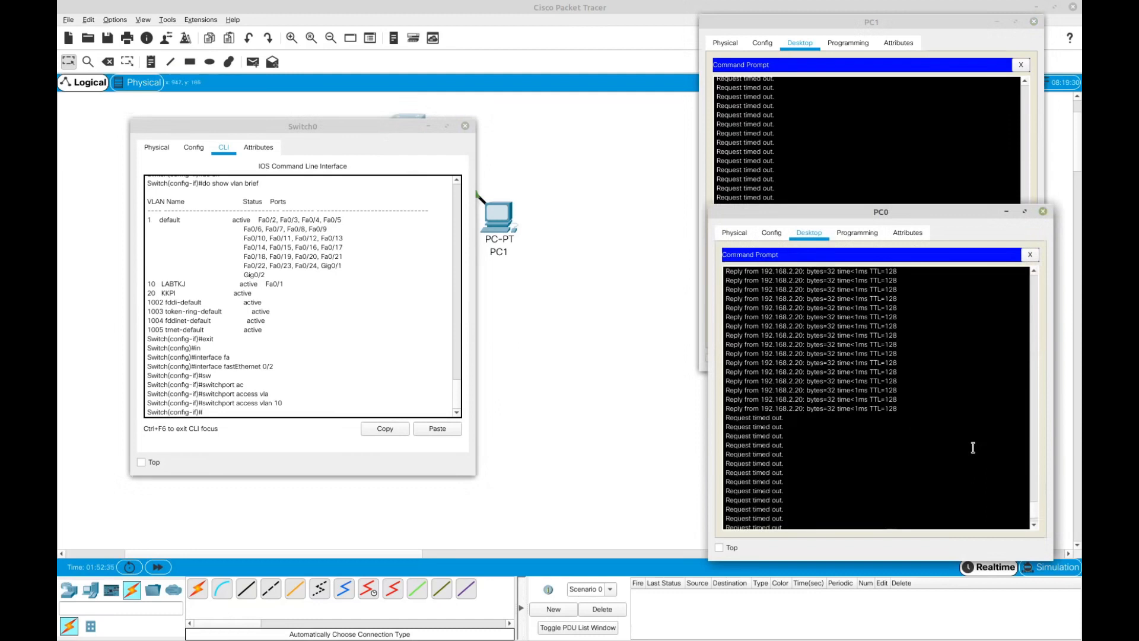
pyautogui.click(867, 140)
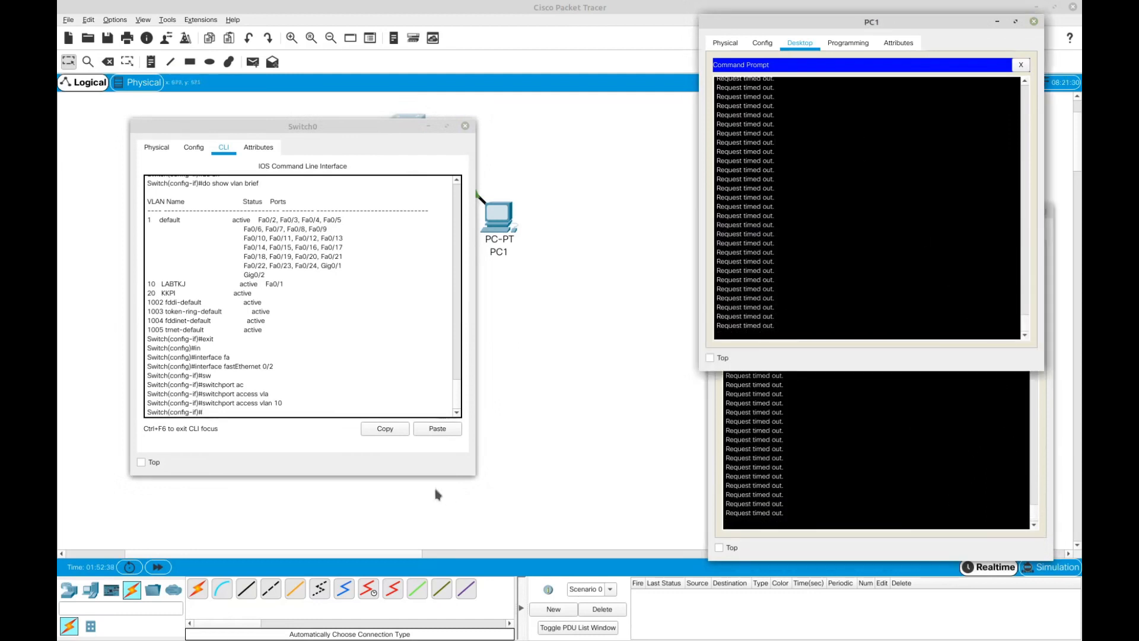
# Return Switch0 to global configuration mode and list its VLANs and port assignments with do show vlan brief.
pyautogui.click(228, 409)
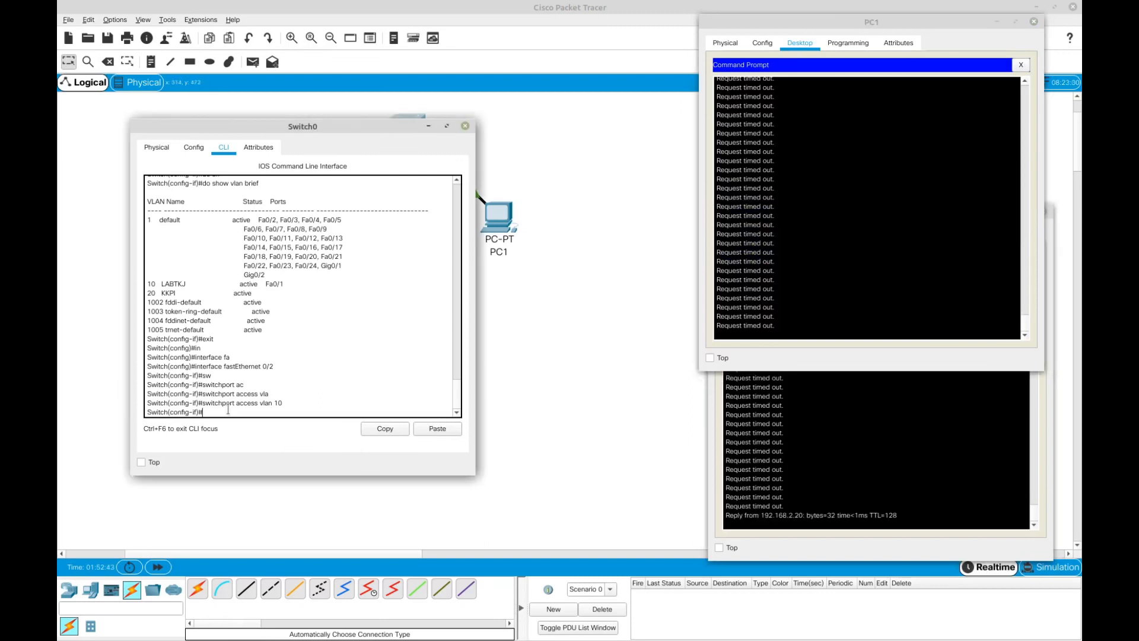
pyautogui.write('exit')
pyautogui.press('Return')
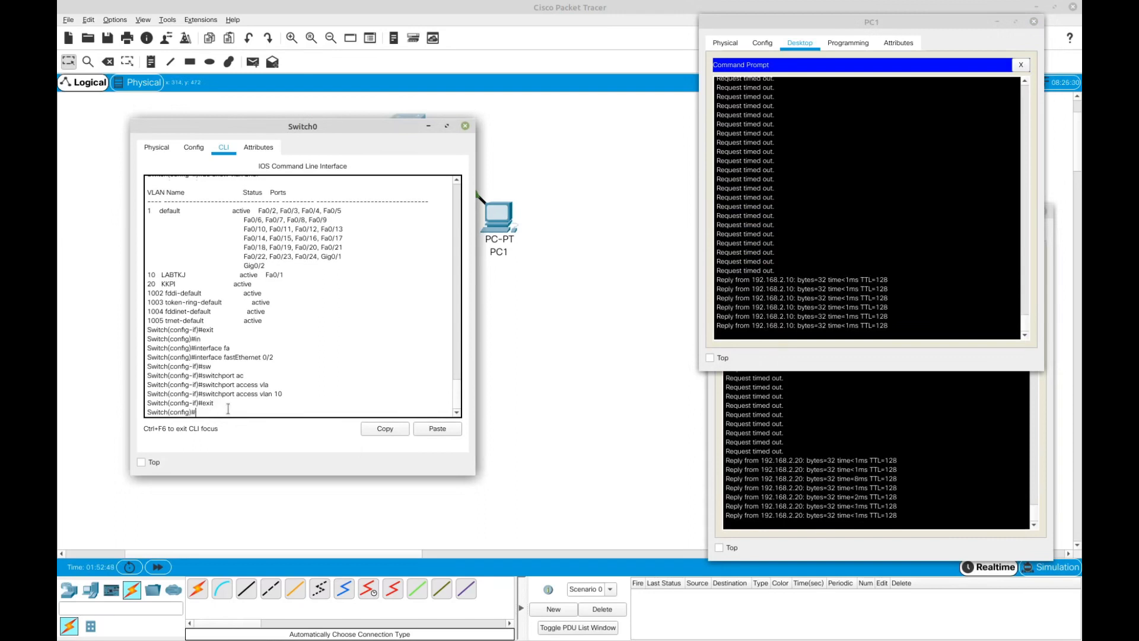
pyautogui.write('do show')
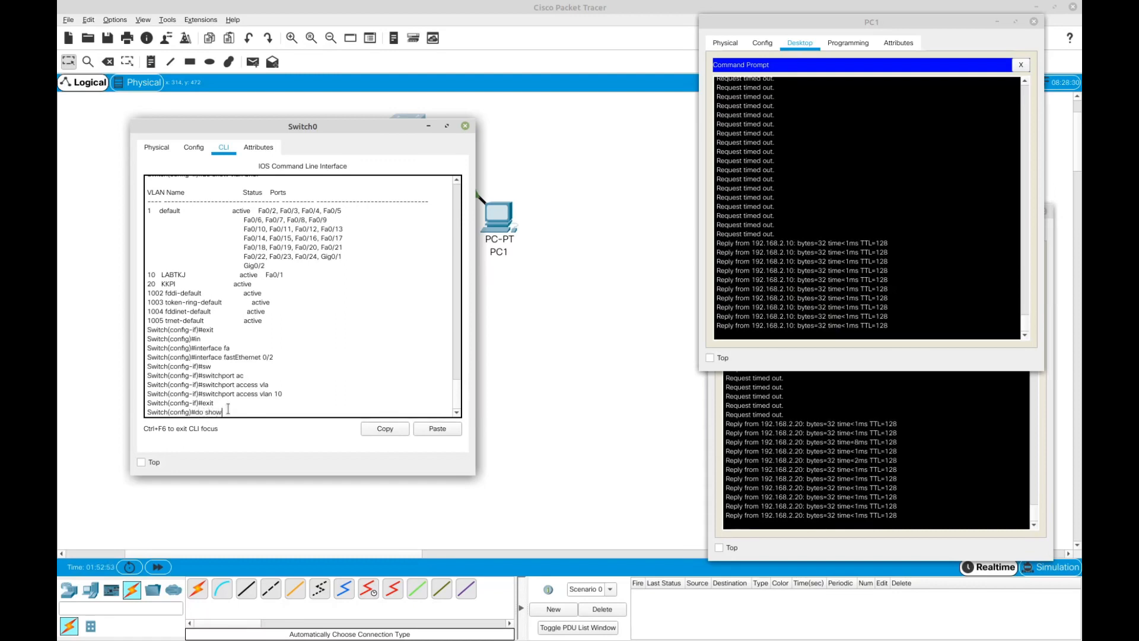
pyautogui.write(' vlan bri')
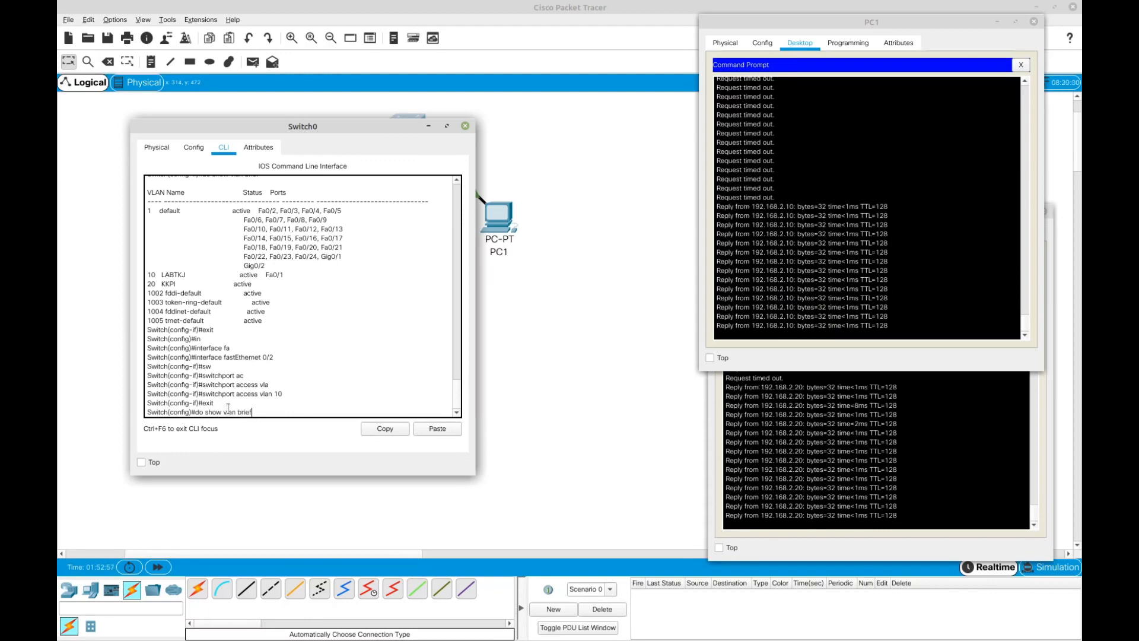
pyautogui.write('ef')
pyautogui.press('Return')
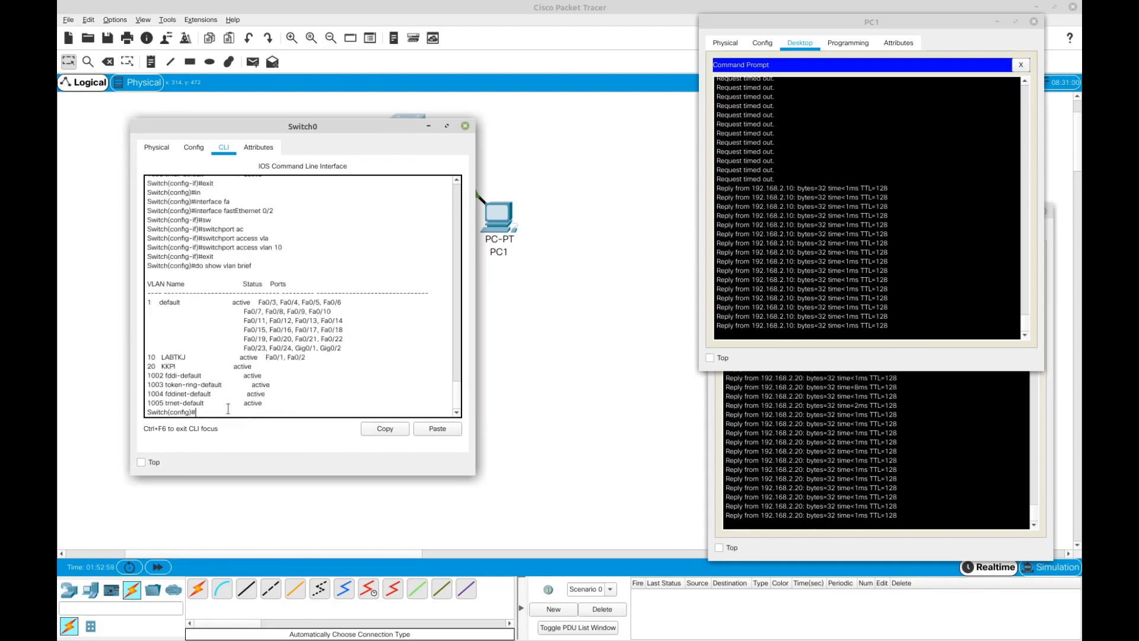
# Examine the ports listed for VLAN 10 LABTKJ in the switch's VLAN table.
pyautogui.moveTo(147, 357); pyautogui.dragTo(286, 358)
pyautogui.click(267, 357)
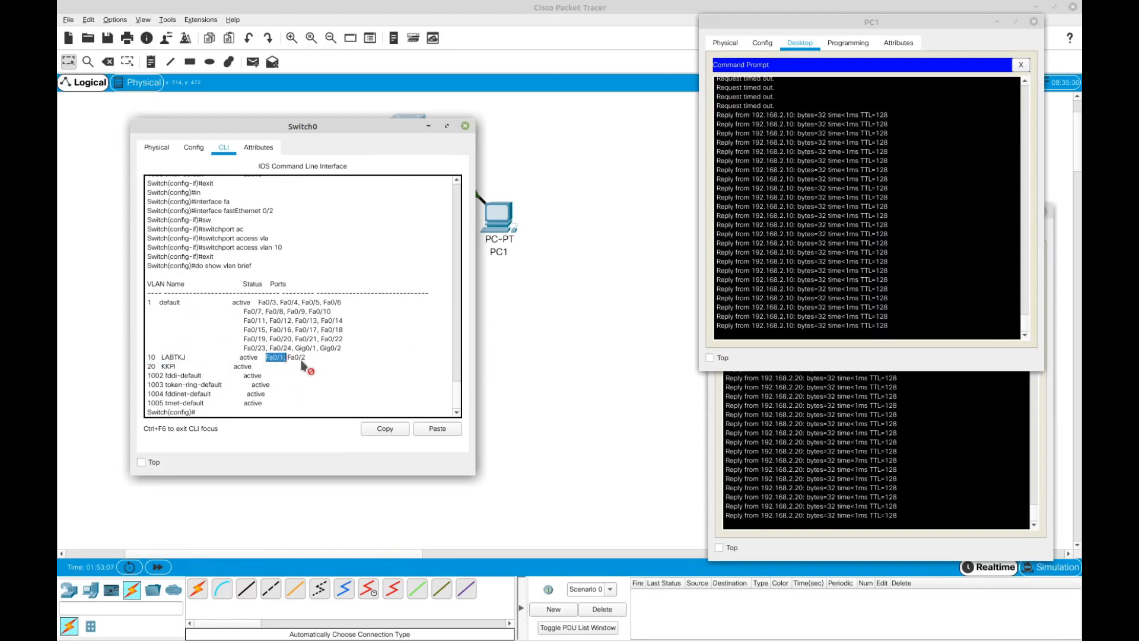
pyautogui.click(302, 358)
pyautogui.moveTo(306, 357); pyautogui.dragTo(145, 357)
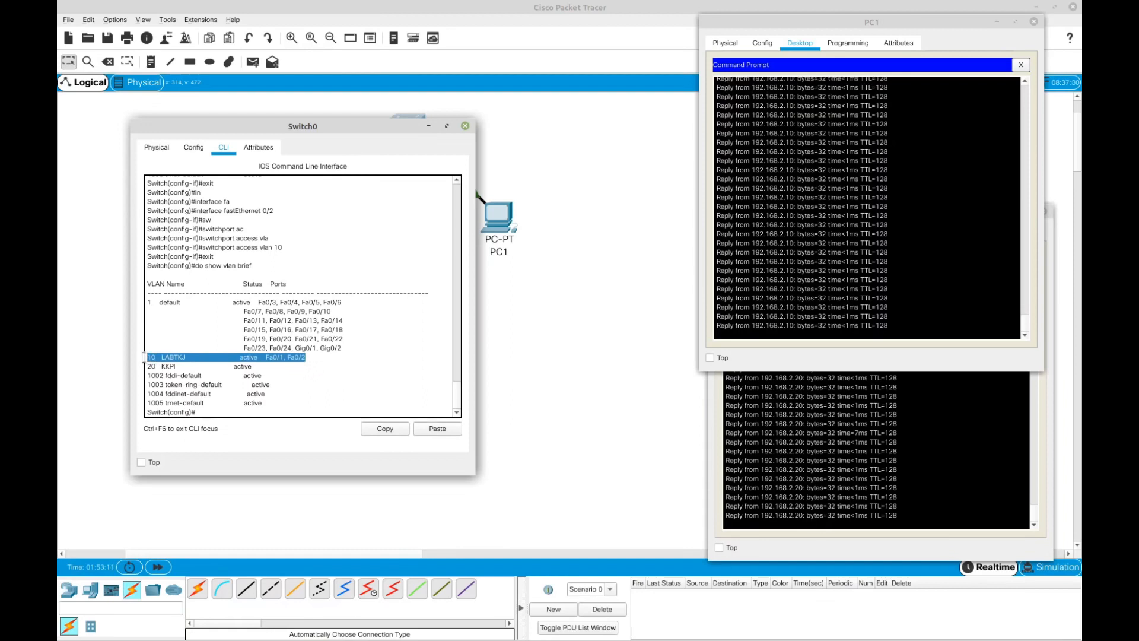
pyautogui.click(248, 358)
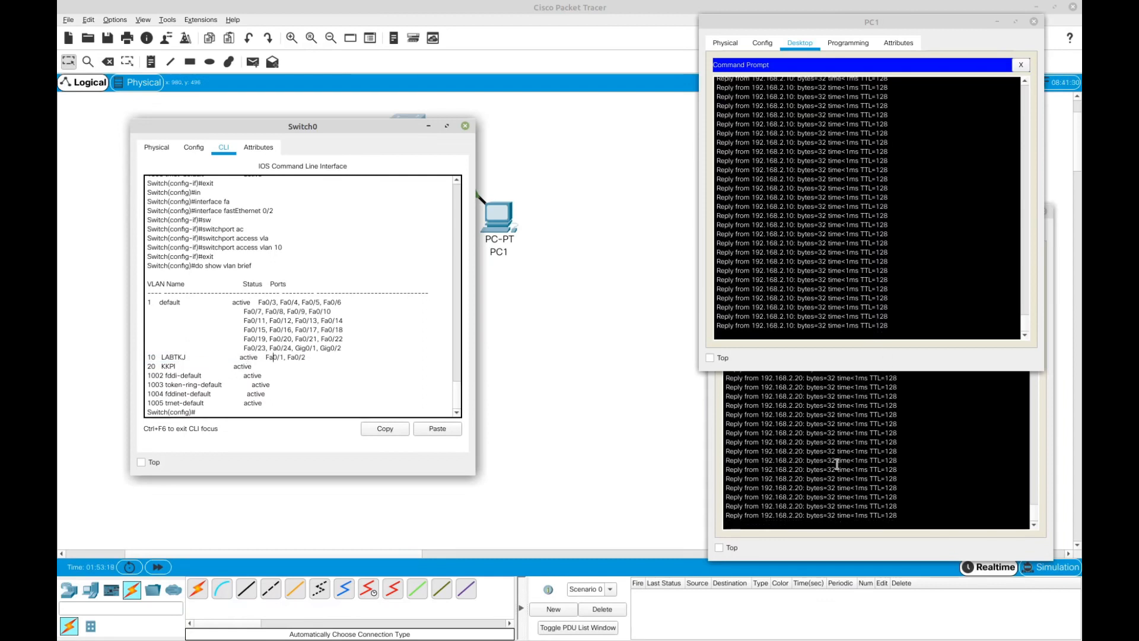
# Compare the running ping replies on PC0 and PC1 with both ports in VLAN 10, and return to the Switch0 window.
pyautogui.click(844, 406)
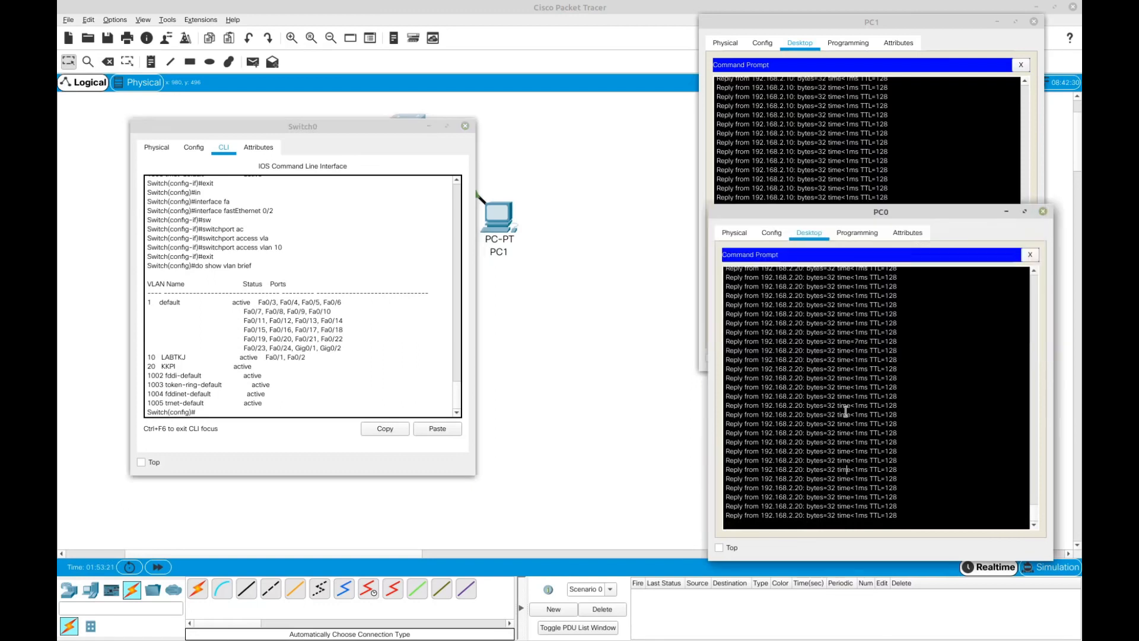
pyautogui.click(852, 174)
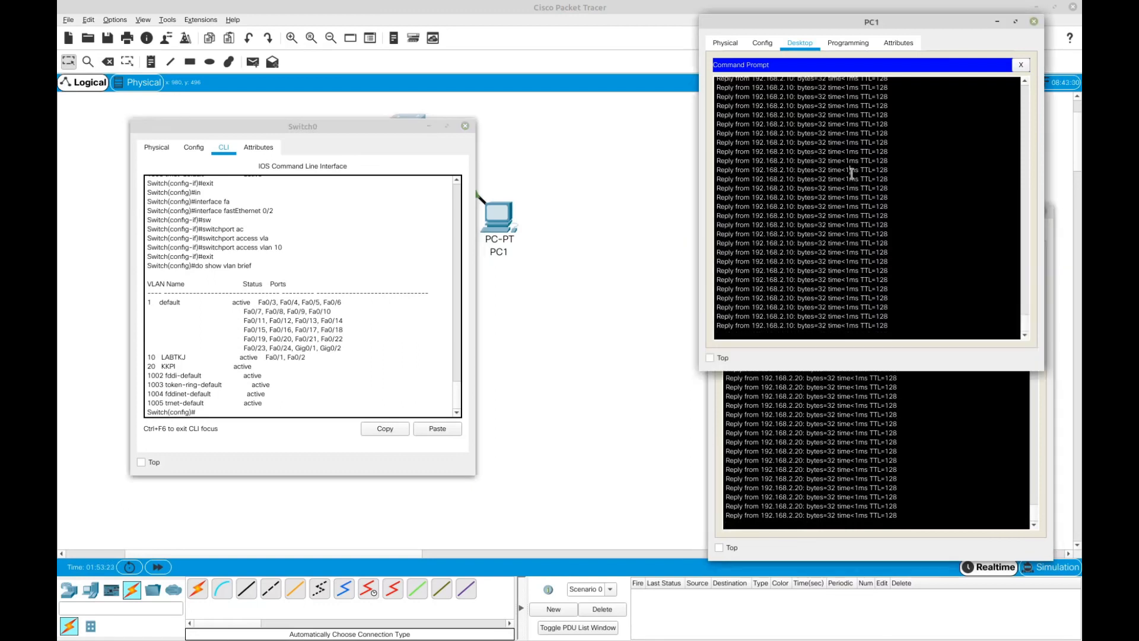
pyautogui.click(890, 444)
pyautogui.click(815, 171)
pyautogui.click(860, 402)
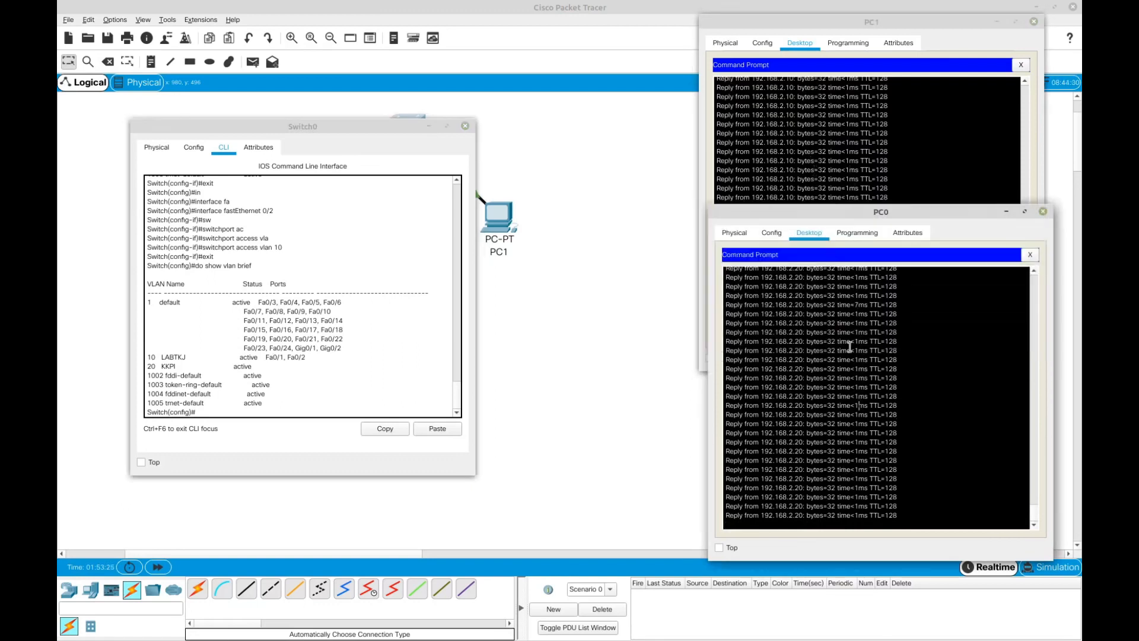
pyautogui.click(799, 159)
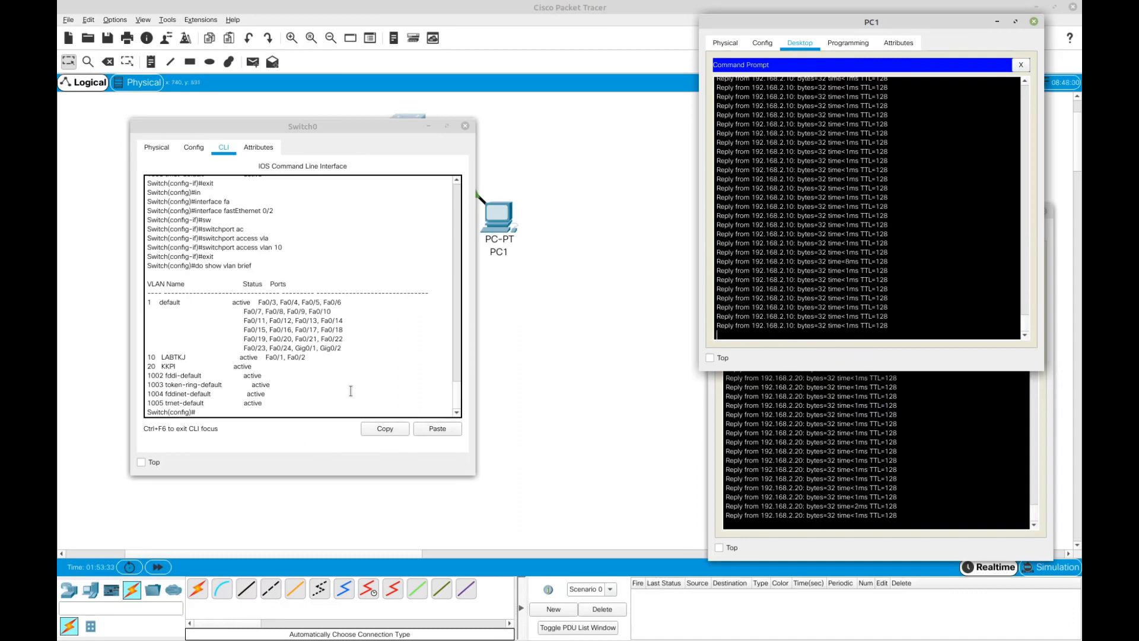
pyautogui.click(406, 136)
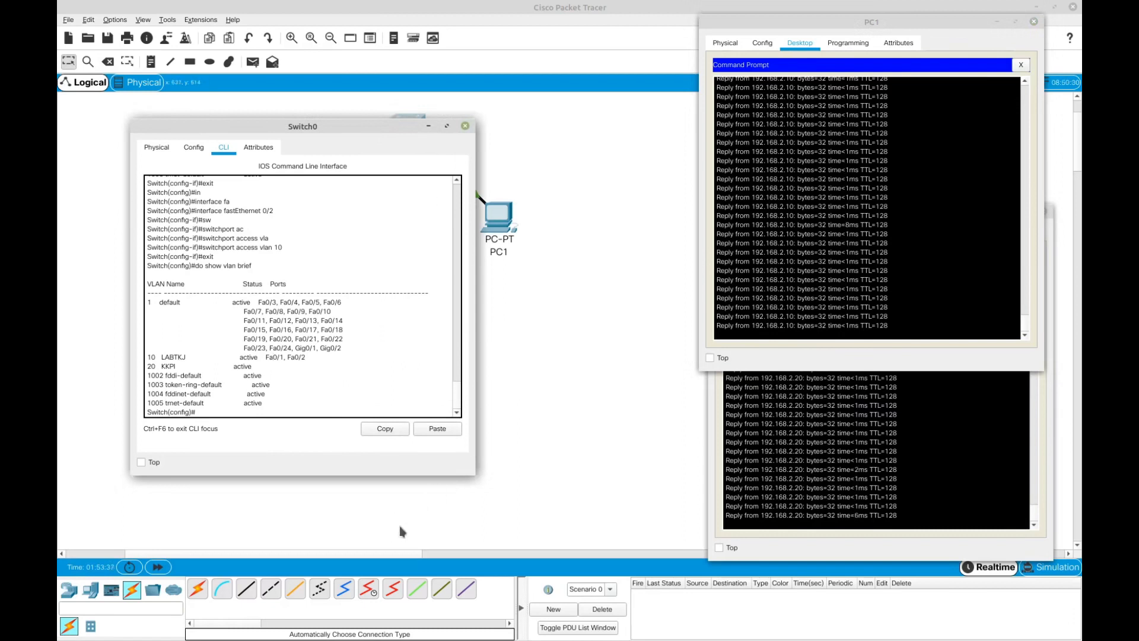